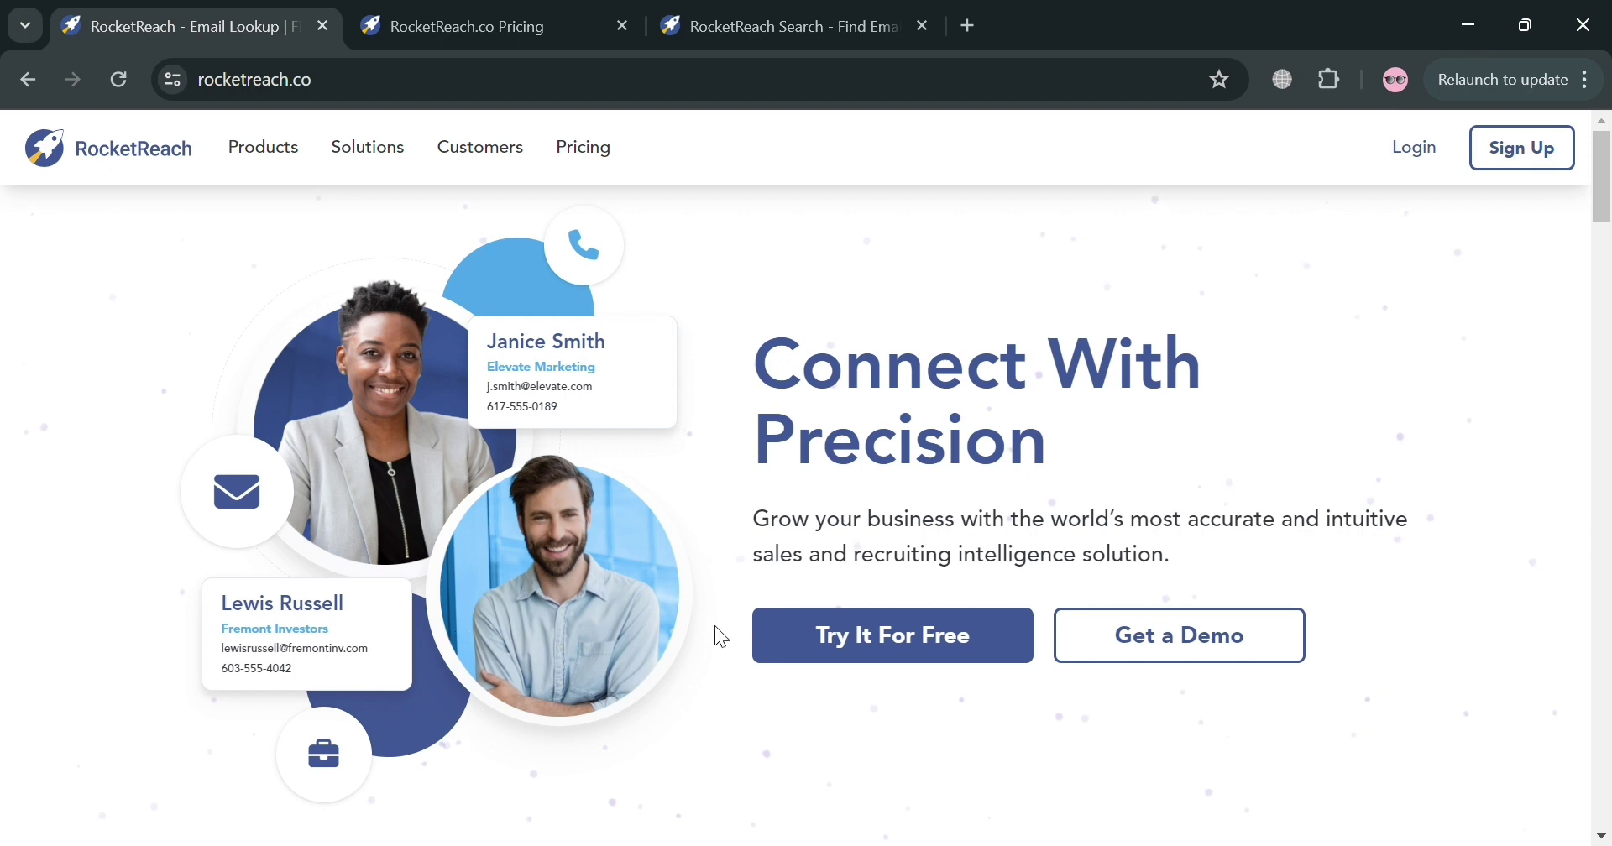
Step: Scroll down through the RocketReach home page and back up
{"action": "scroll", "coordinate": [759, 630], "scroll_direction": "down", "scroll_amount": 4}
{"action": "scroll", "coordinate": [761, 632], "scroll_direction": "down", "scroll_amount": 10}
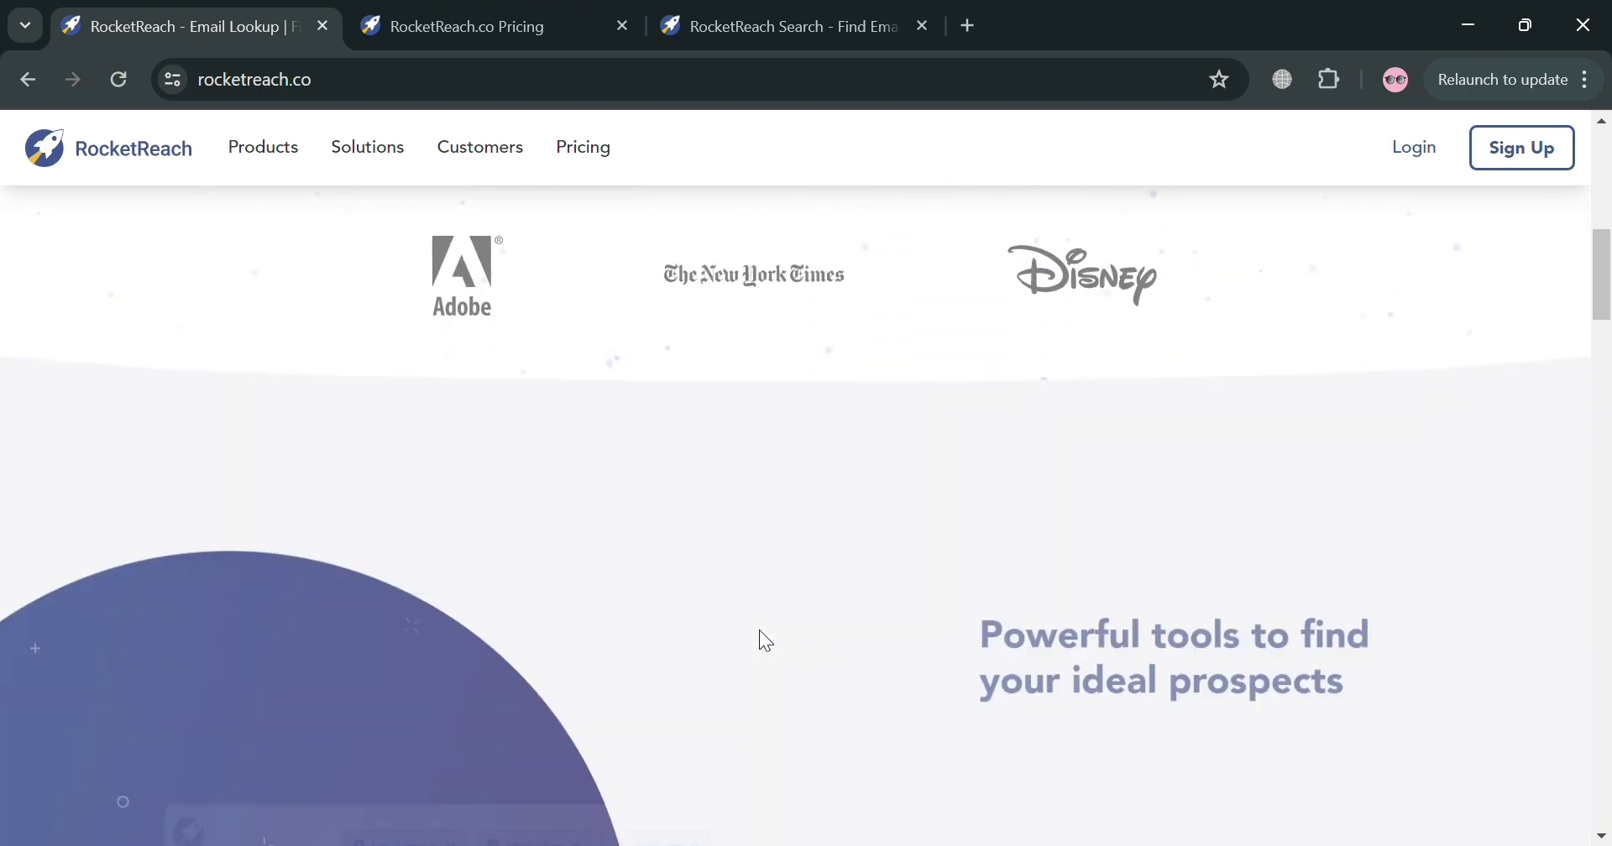
{"action": "scroll", "coordinate": [761, 631], "scroll_direction": "down", "scroll_amount": 3}
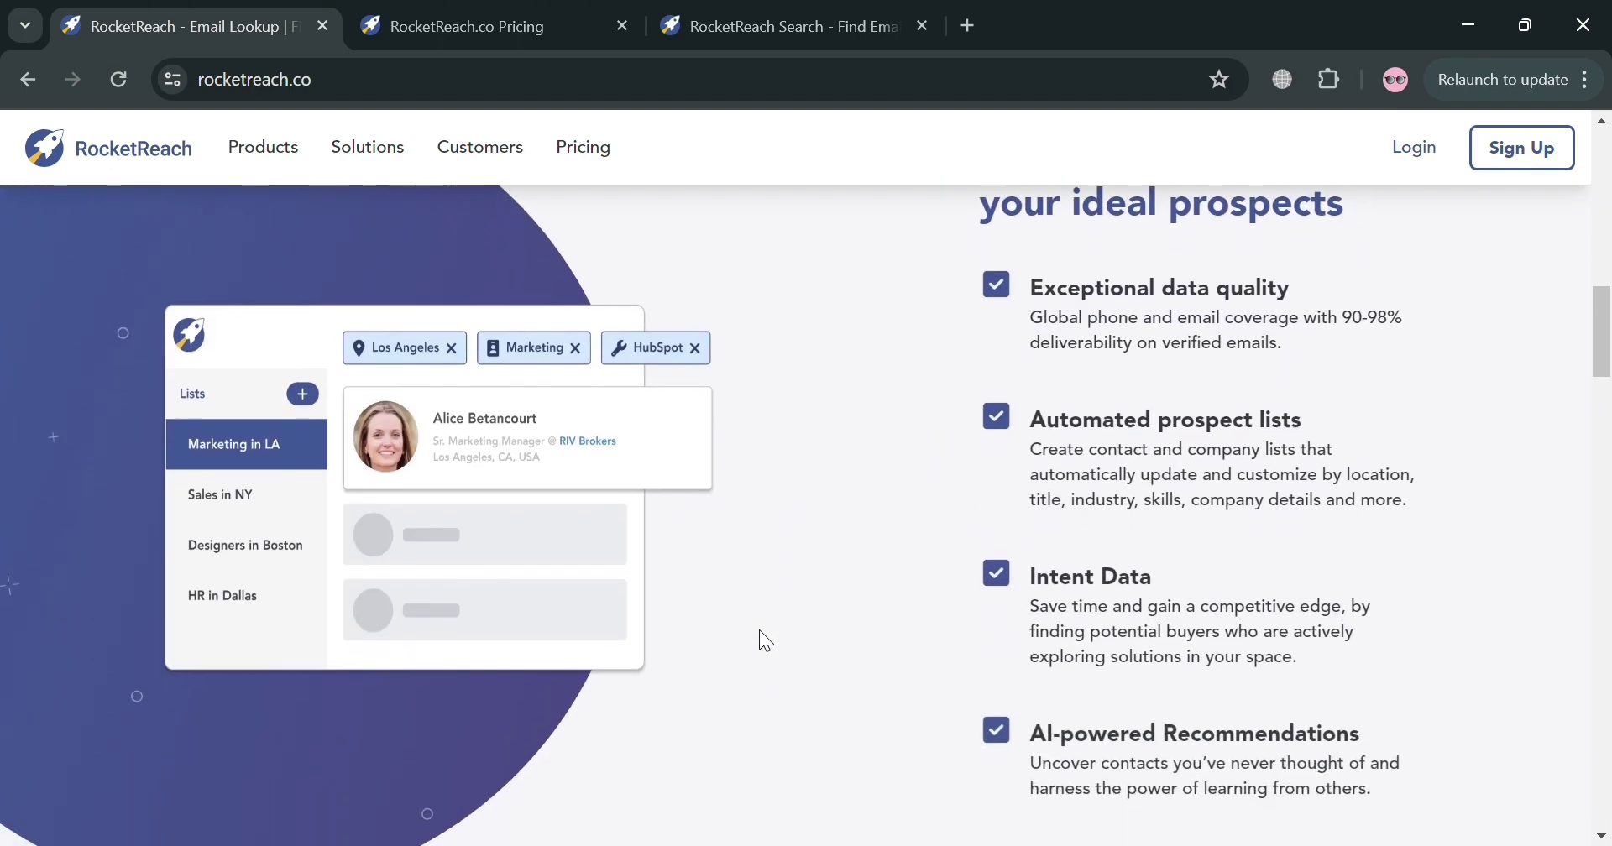
{"action": "scroll", "coordinate": [761, 639], "scroll_direction": "down", "scroll_amount": 3}
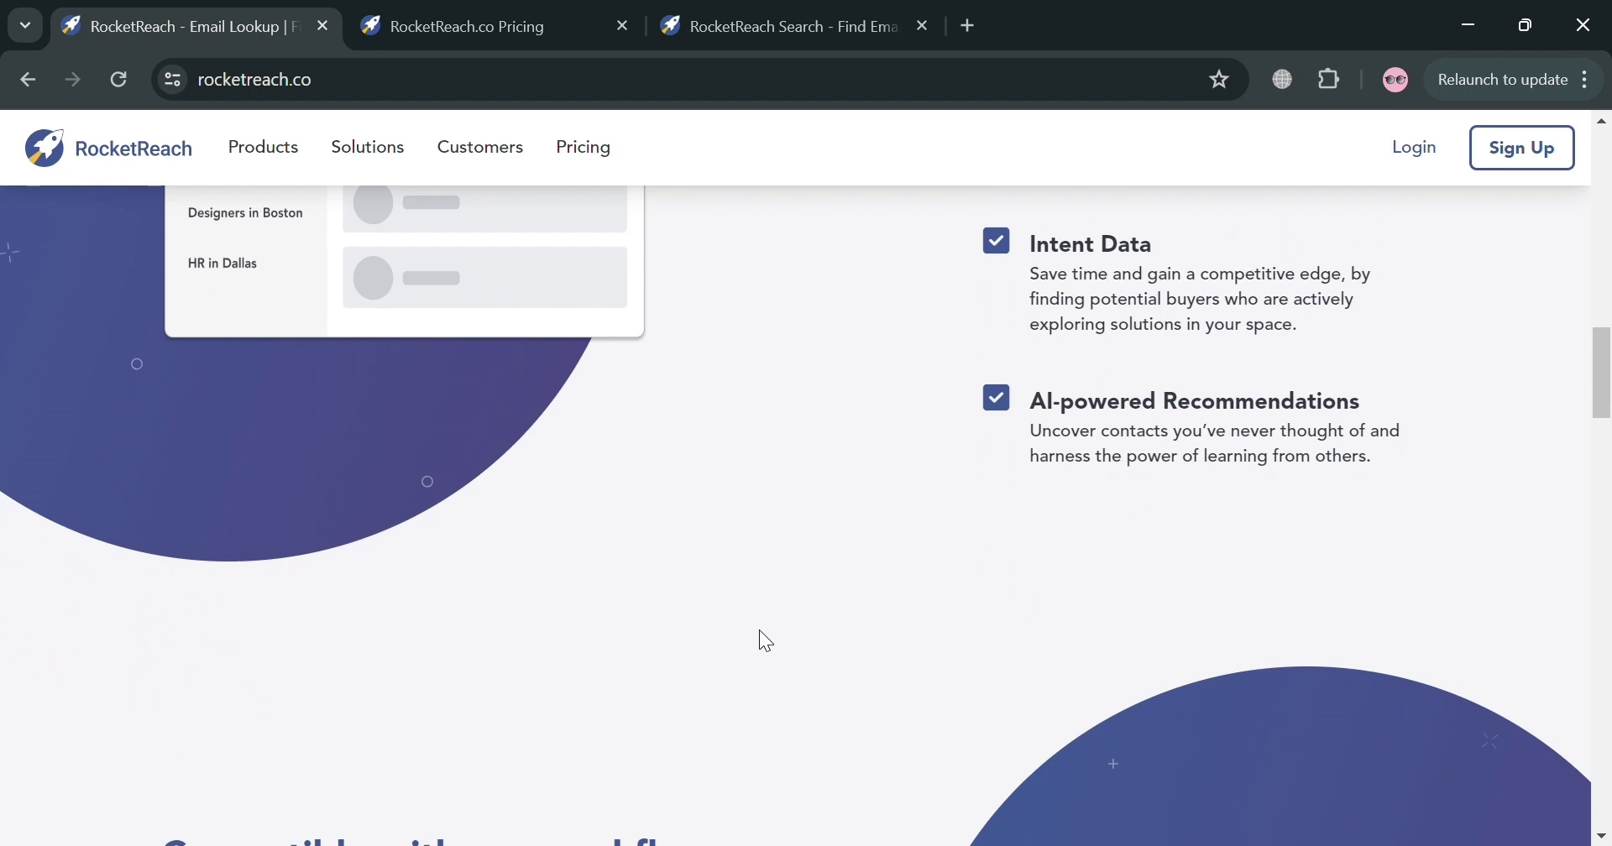
{"action": "scroll", "coordinate": [759, 630], "scroll_direction": "down", "scroll_amount": 4}
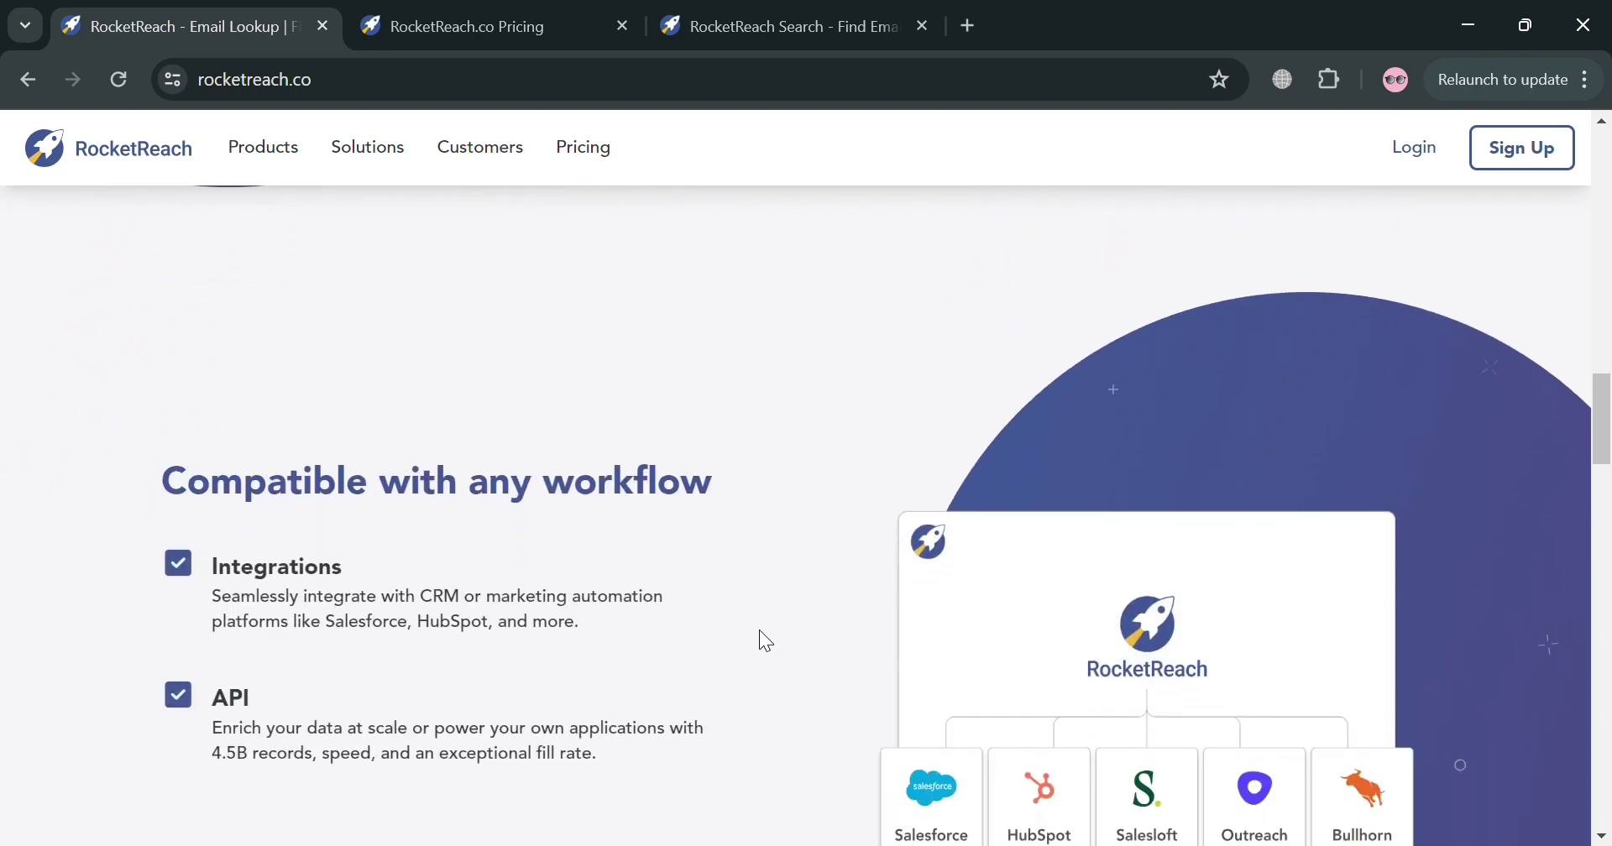
{"action": "scroll", "coordinate": [759, 630], "scroll_direction": "down", "scroll_amount": 10}
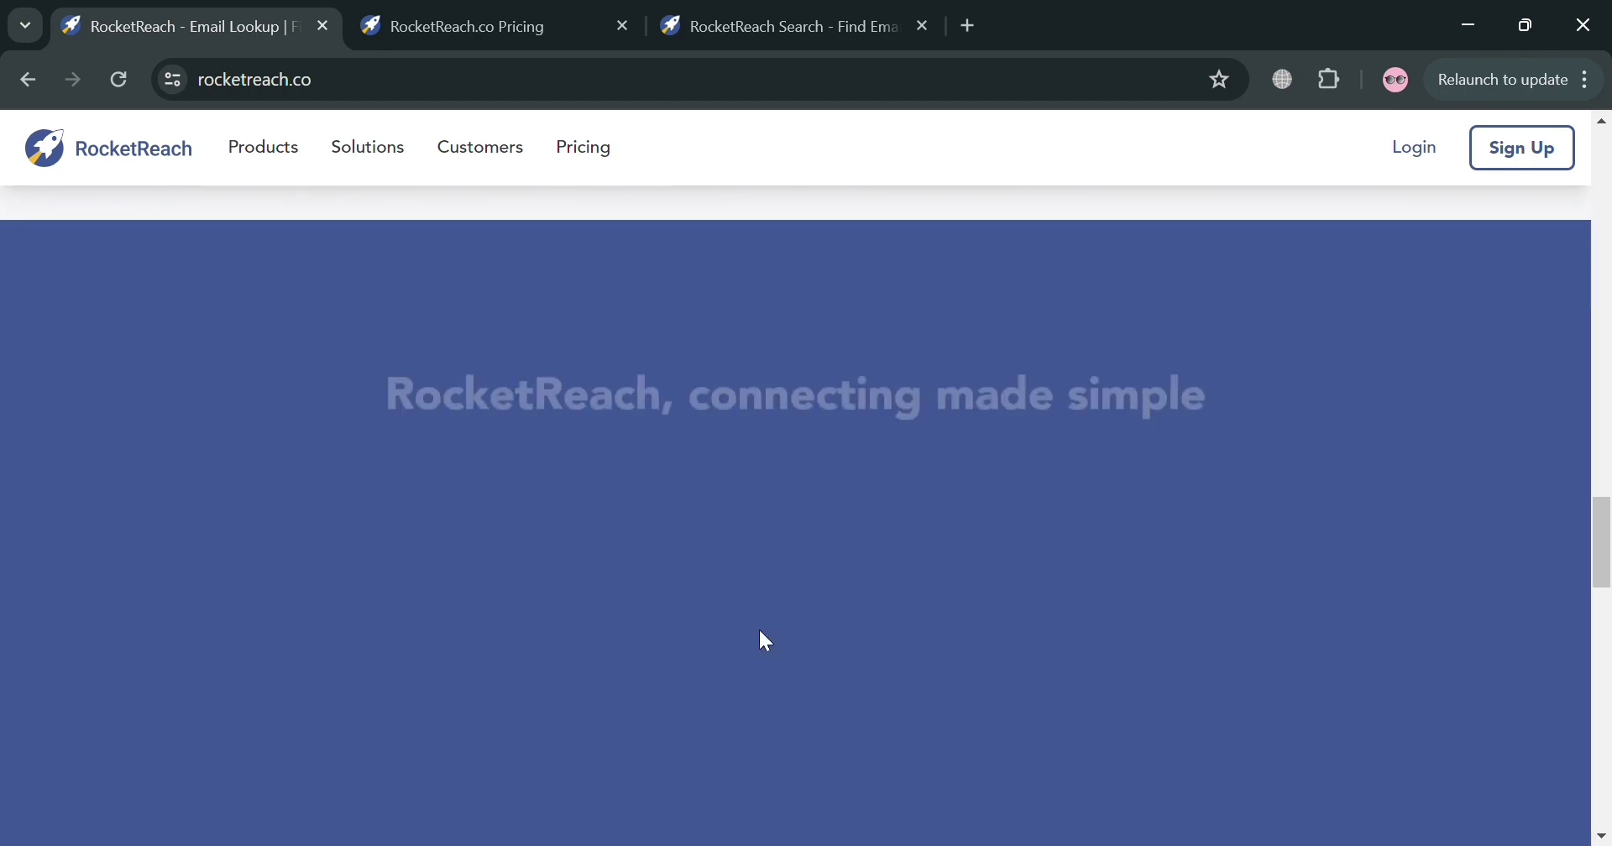
{"action": "scroll", "coordinate": [759, 630], "scroll_direction": "down", "scroll_amount": 5}
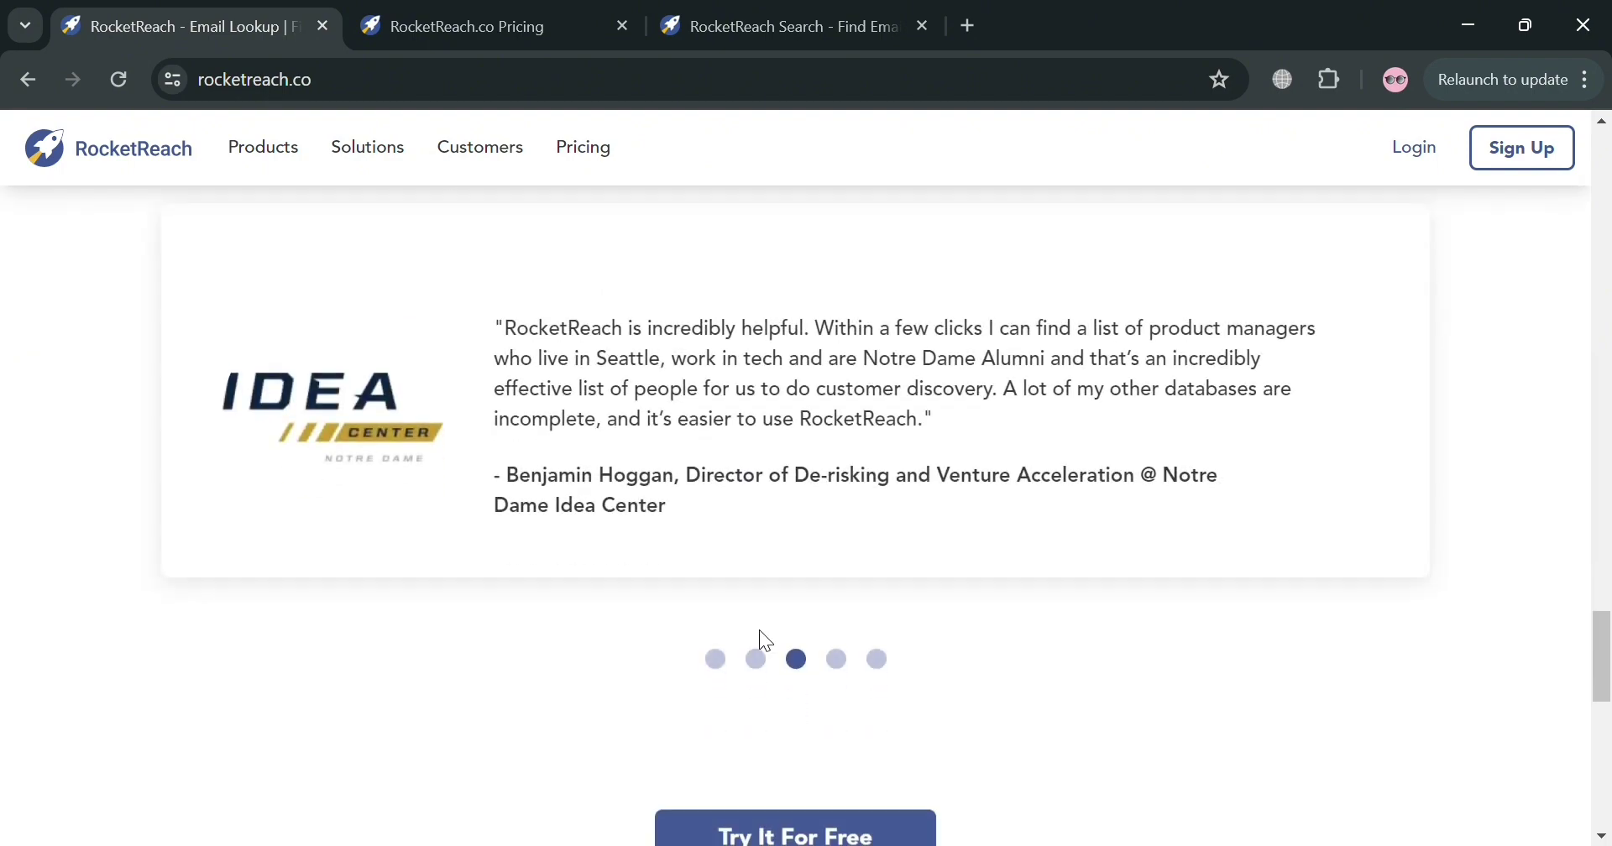
{"action": "scroll", "coordinate": [892, 203], "scroll_direction": "down", "scroll_amount": 1}
{"action": "scroll", "coordinate": [892, 203], "scroll_direction": "down", "scroll_amount": 3}
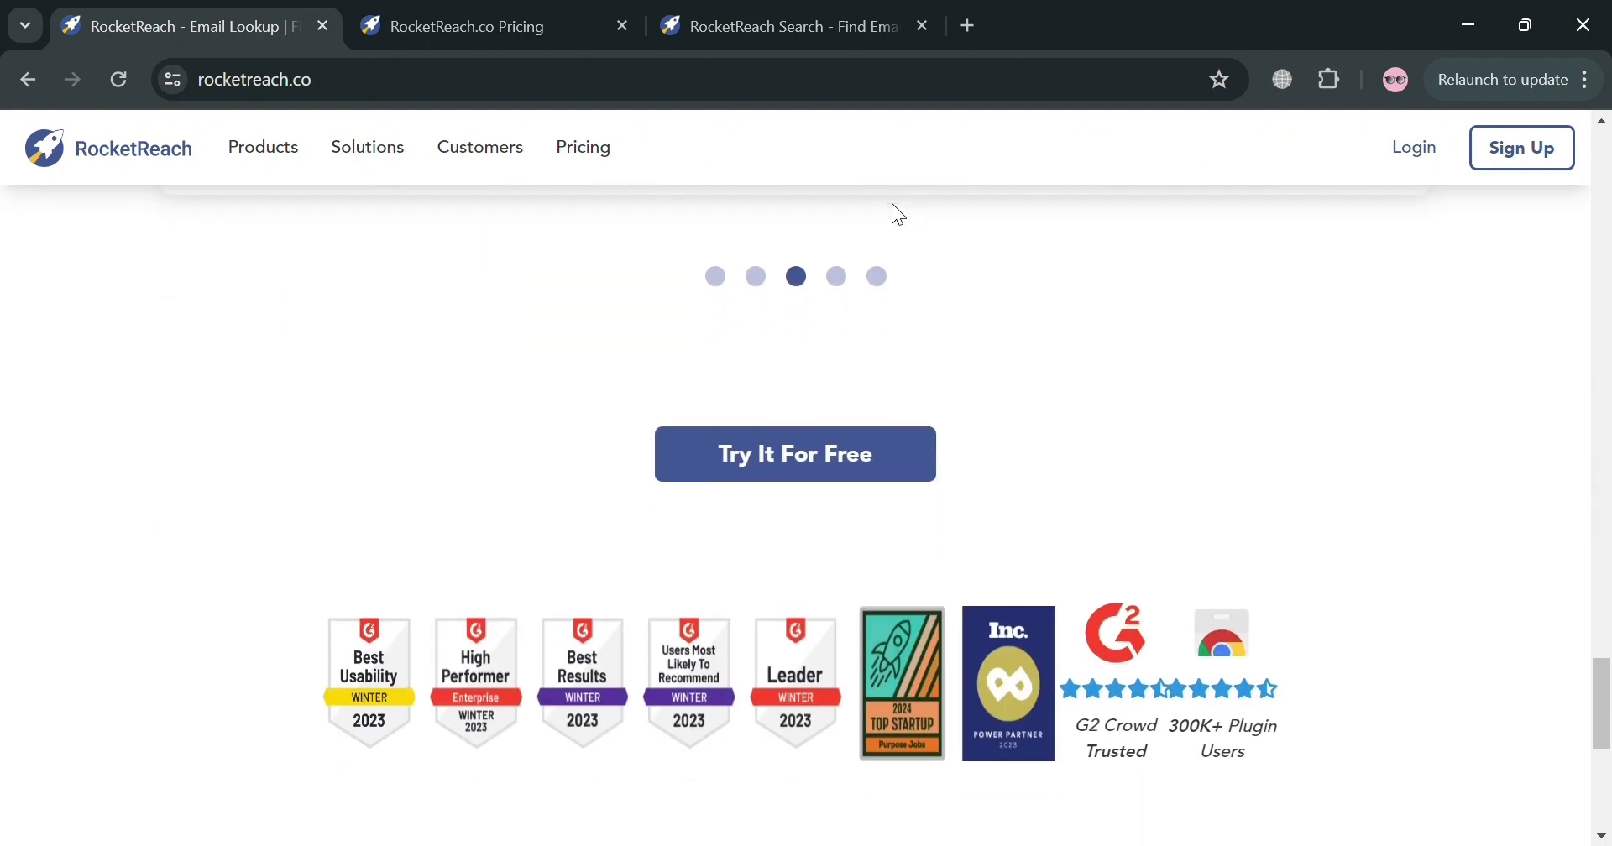
{"action": "scroll", "coordinate": [892, 204], "scroll_direction": "down", "scroll_amount": 5}
{"action": "scroll", "coordinate": [892, 204], "scroll_direction": "up", "scroll_amount": 12}
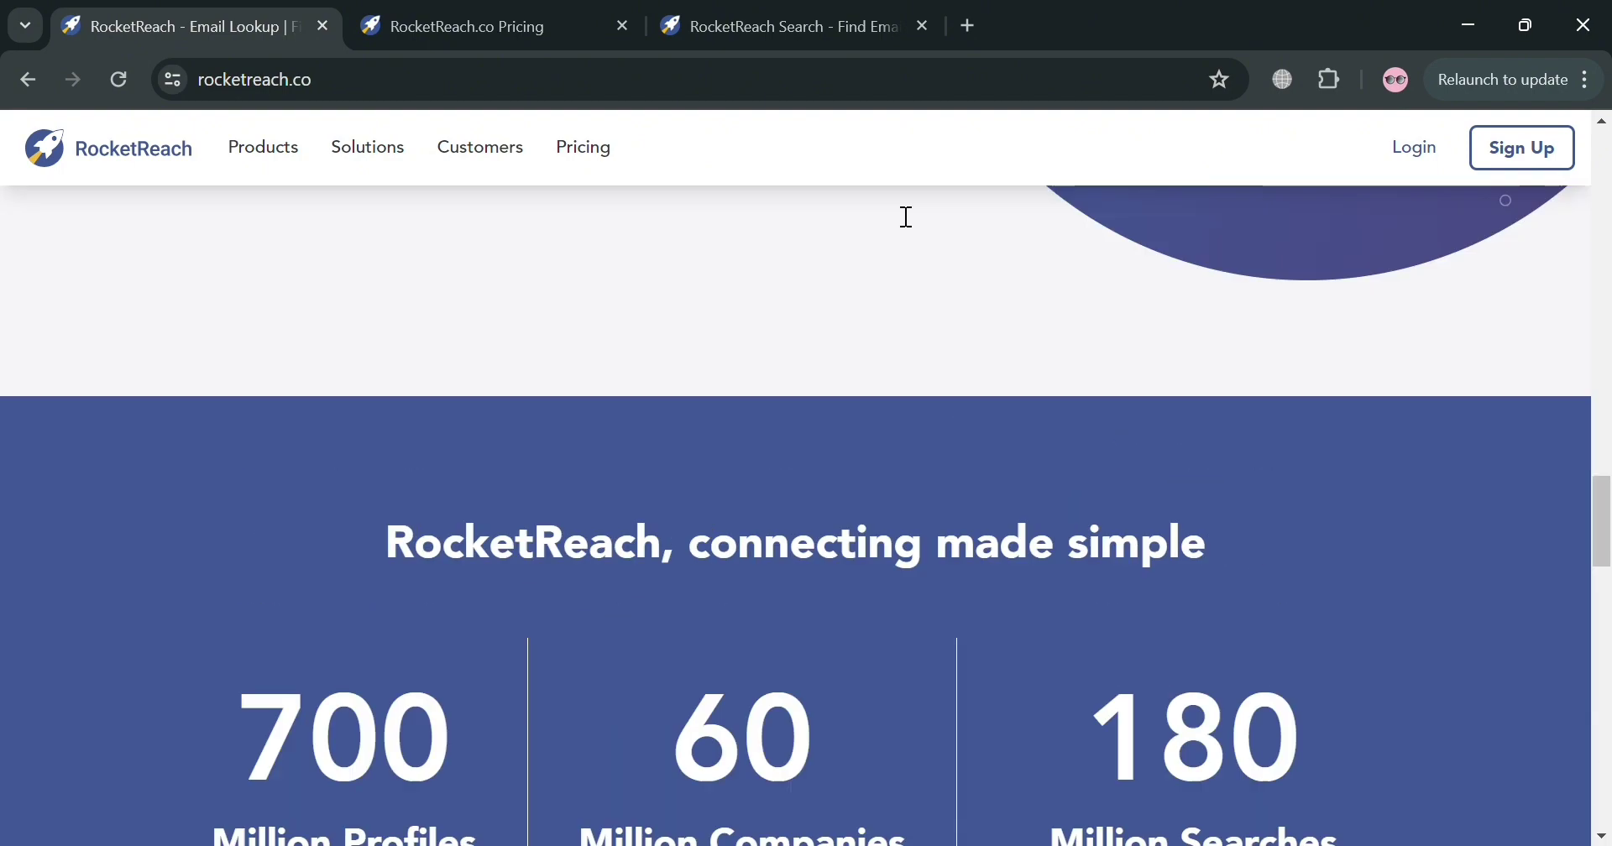
{"action": "scroll", "coordinate": [903, 216], "scroll_direction": "up", "scroll_amount": 10}
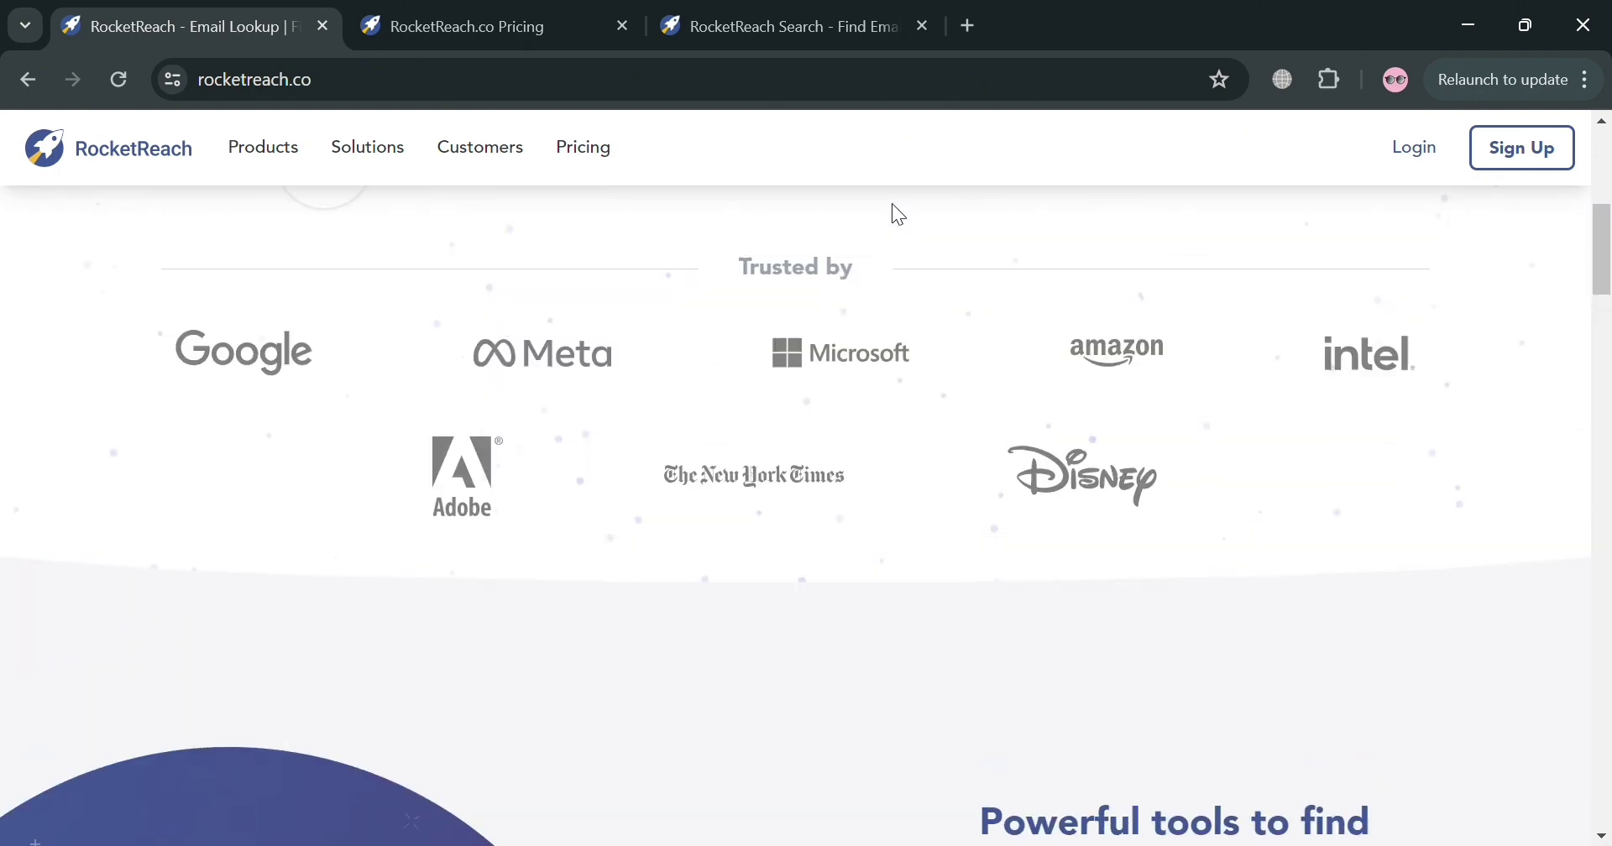
{"action": "scroll", "coordinate": [892, 203], "scroll_direction": "up", "scroll_amount": 8}
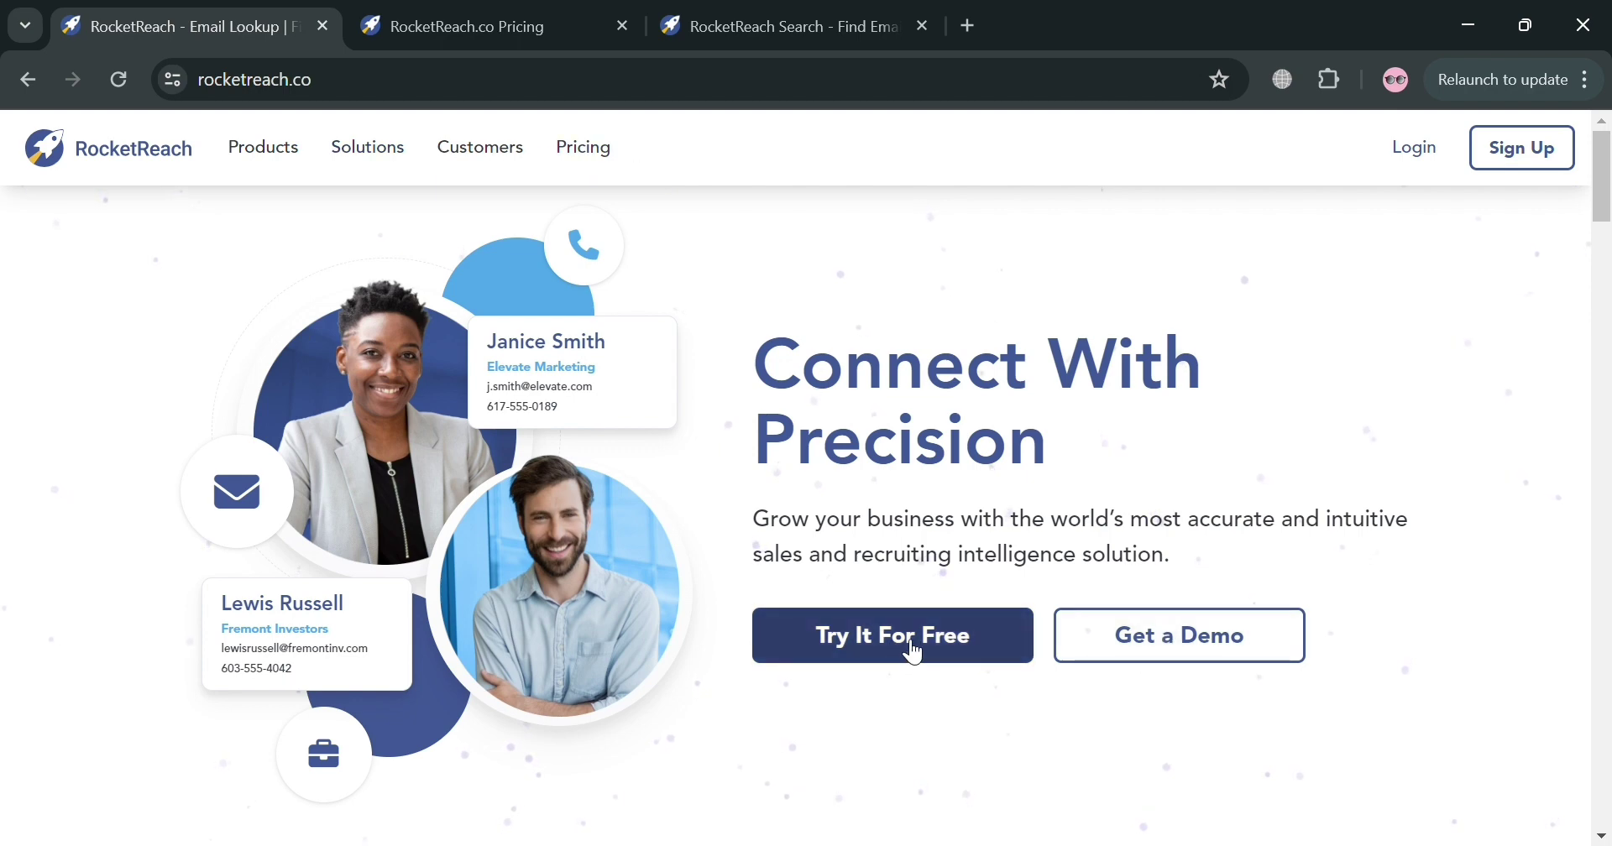
Step: Look over the pricing page, dismissing its chat popup, then return to the home page
{"action": "left_click", "coordinate": [508, 17]}
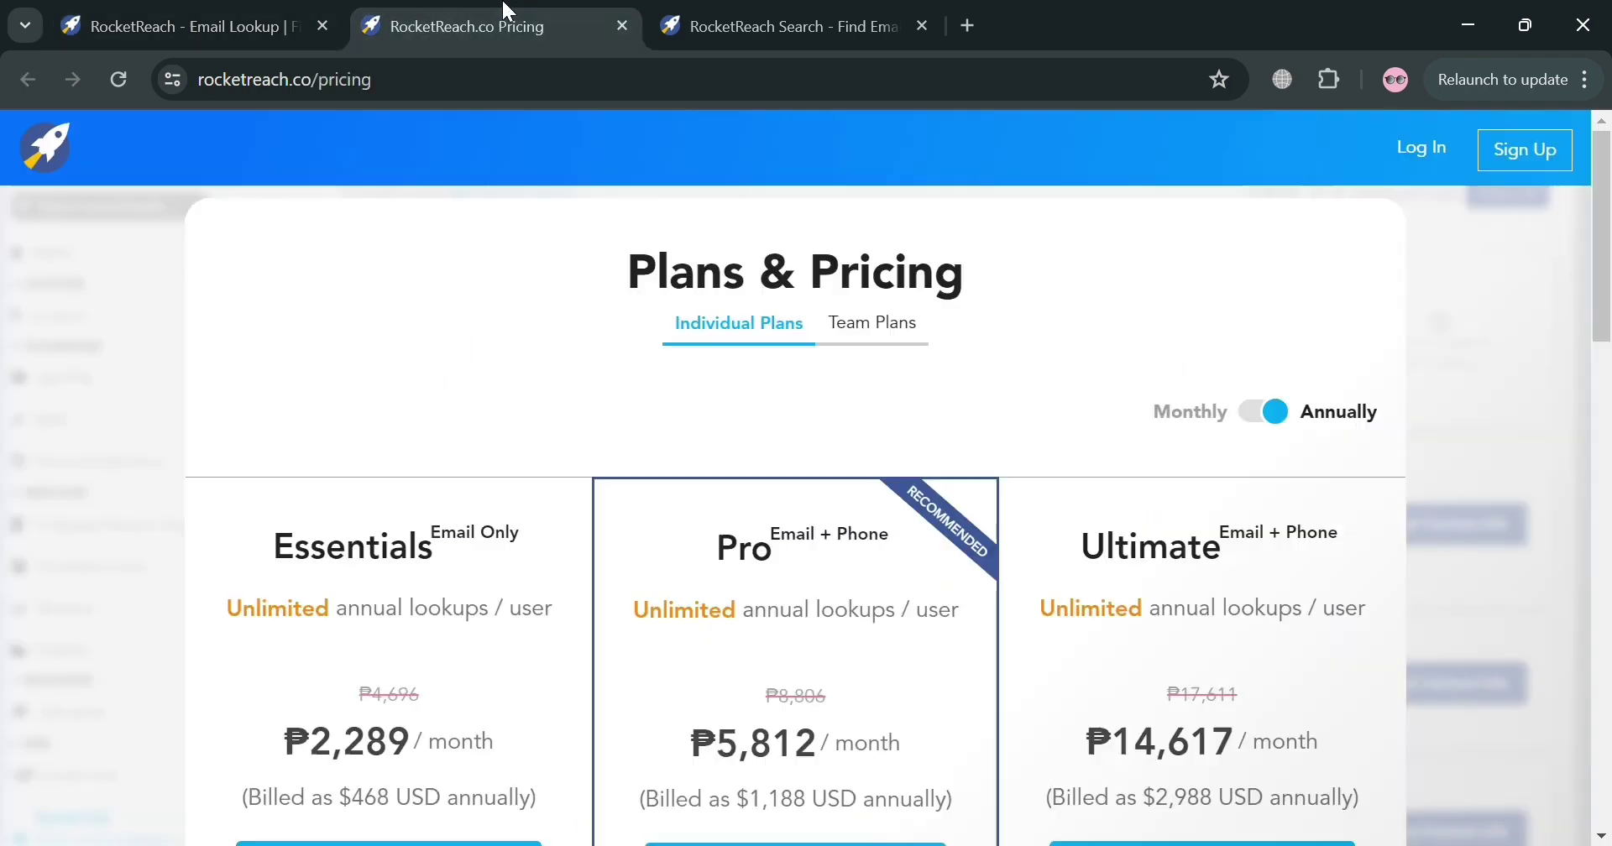
{"action": "scroll", "coordinate": [647, 608], "scroll_direction": "down", "scroll_amount": 4}
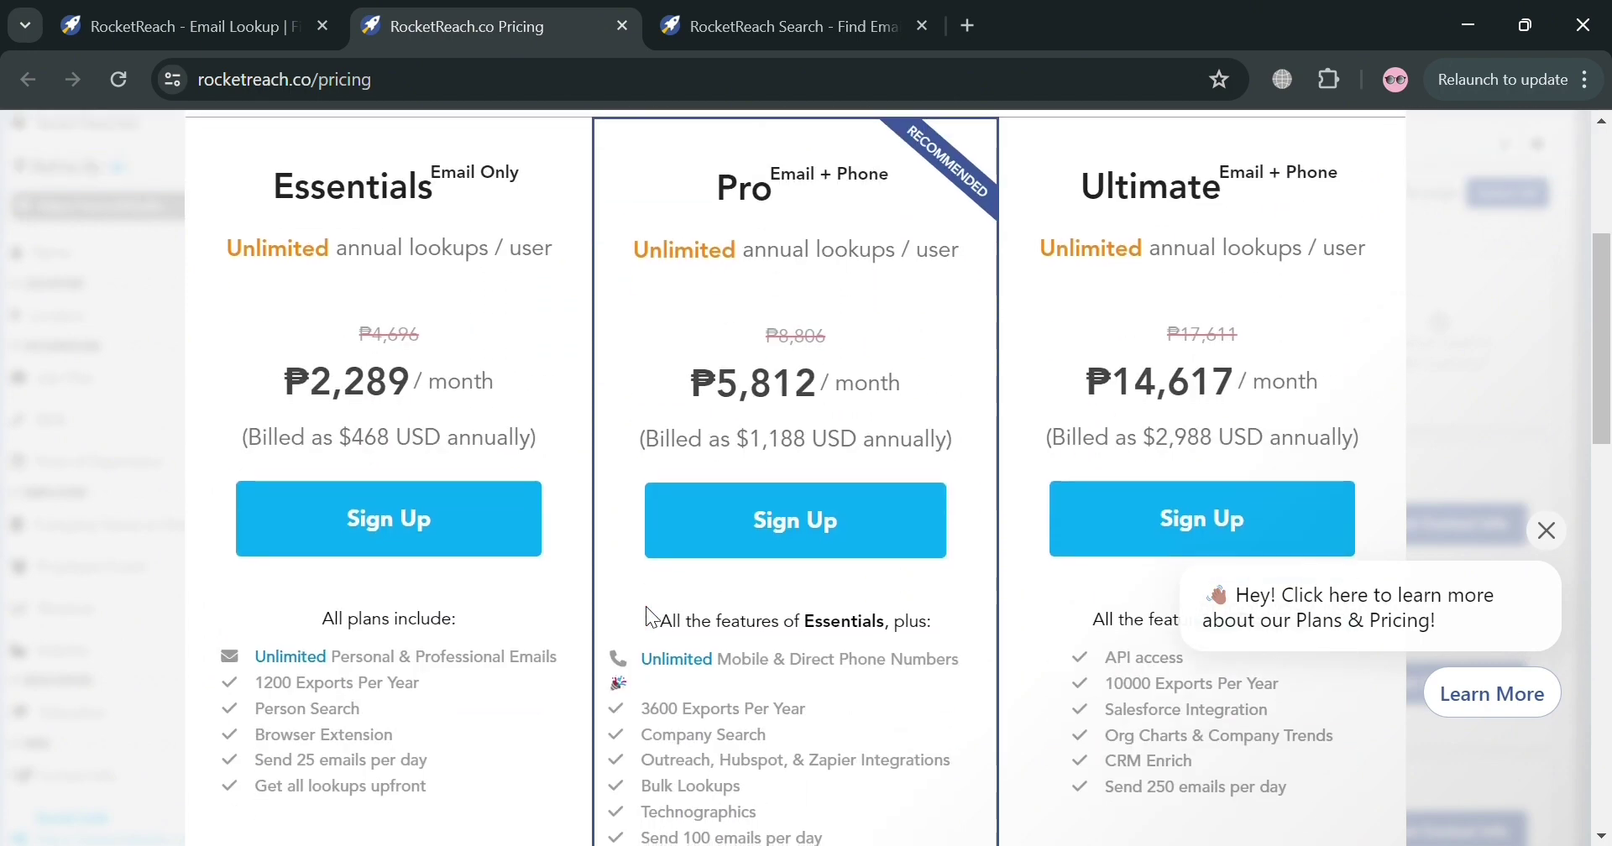
{"action": "scroll", "coordinate": [646, 608], "scroll_direction": "up", "scroll_amount": 2}
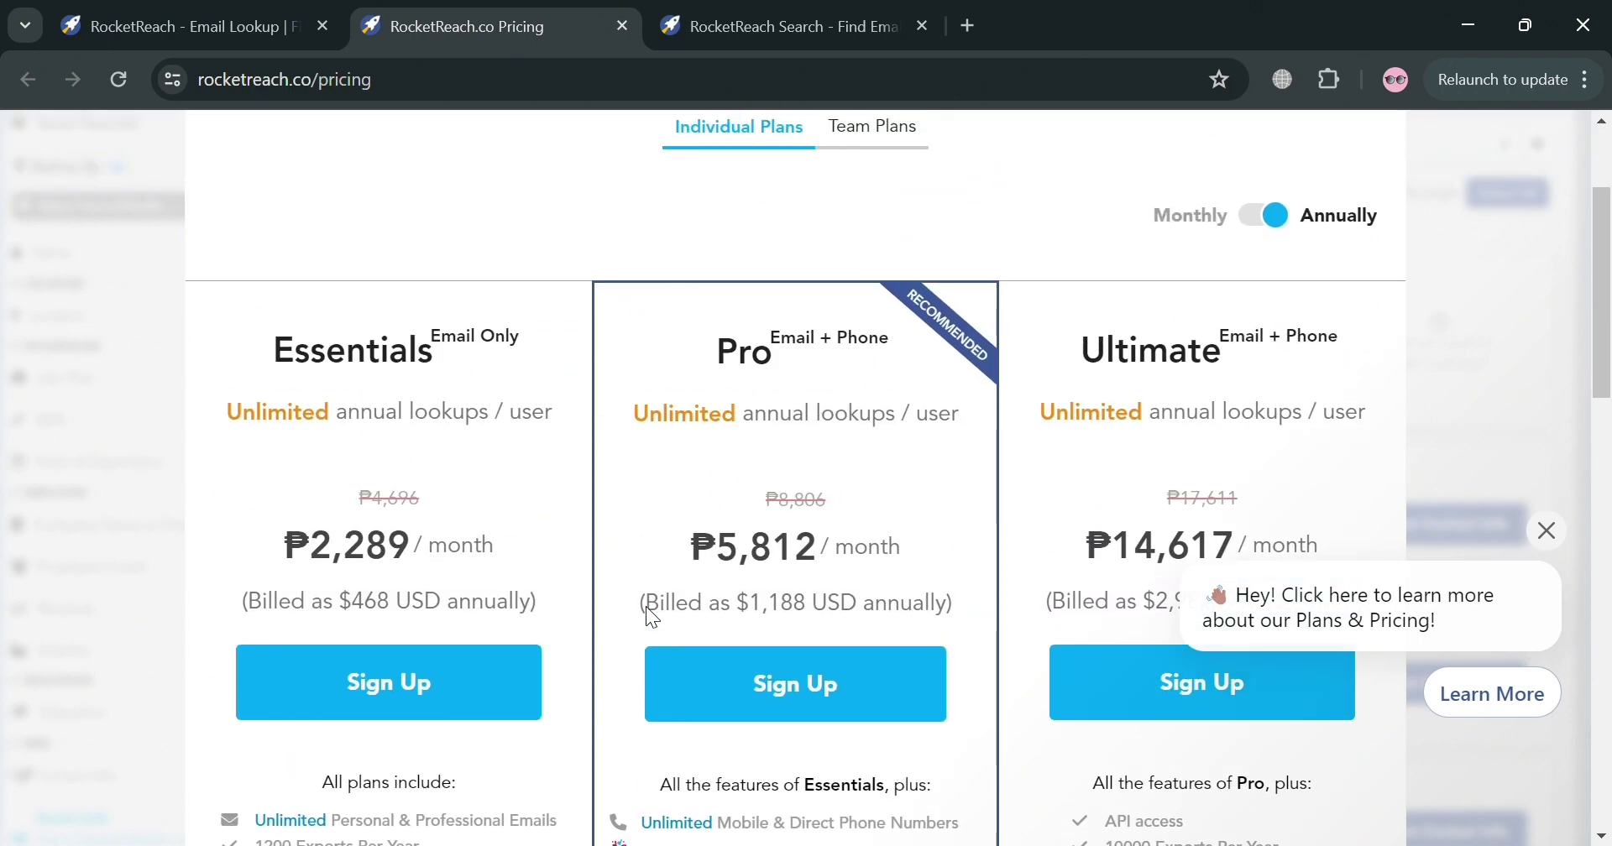
{"action": "left_click", "coordinate": [1547, 530]}
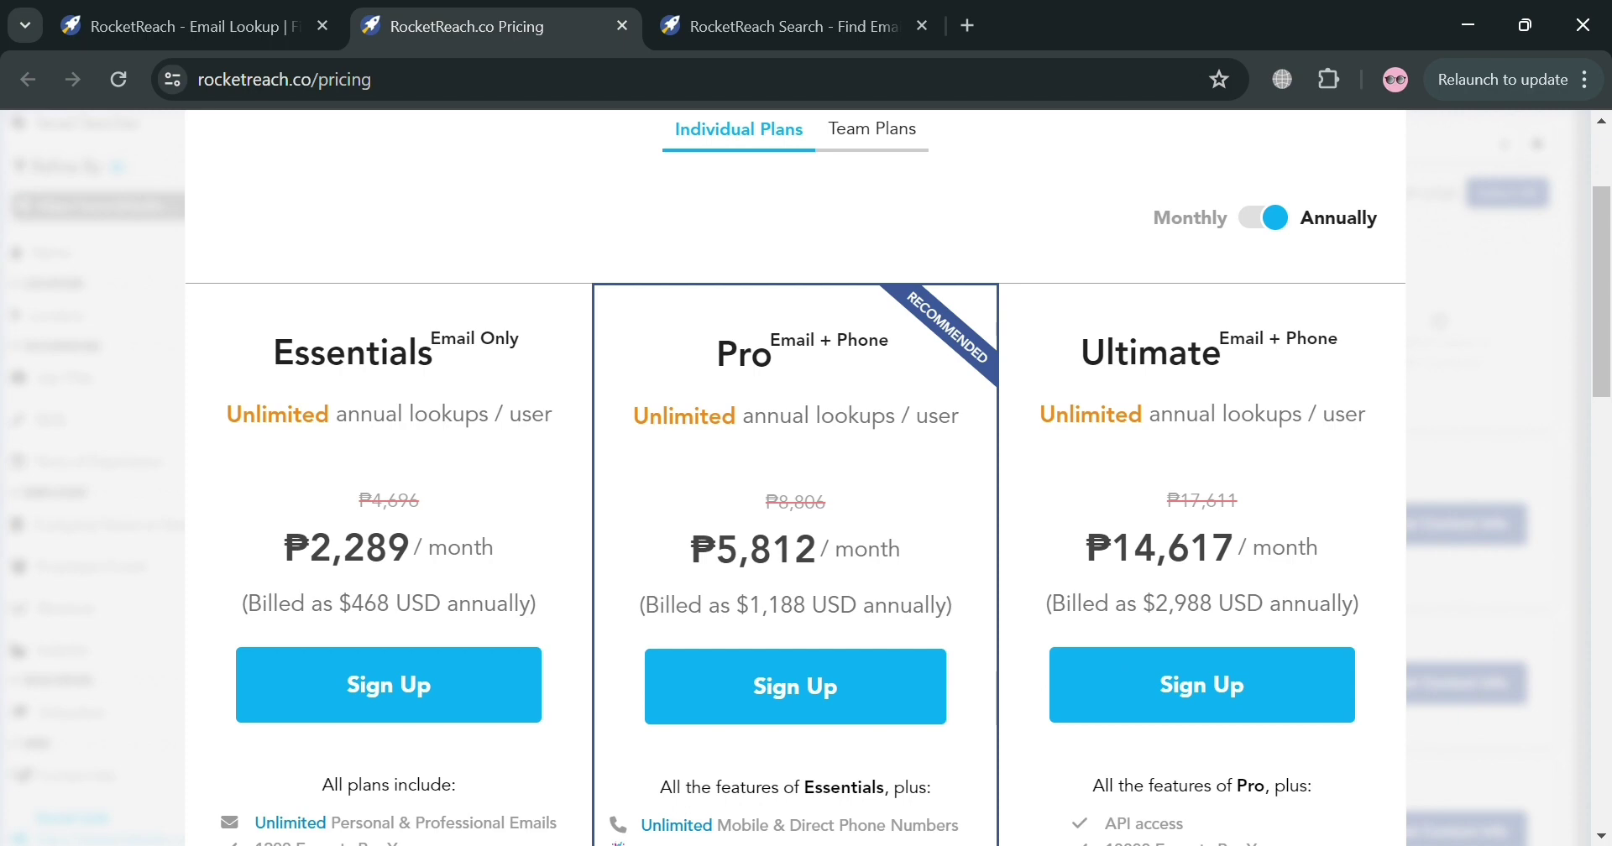
{"action": "scroll", "coordinate": [1246, 786], "scroll_direction": "down", "scroll_amount": 3}
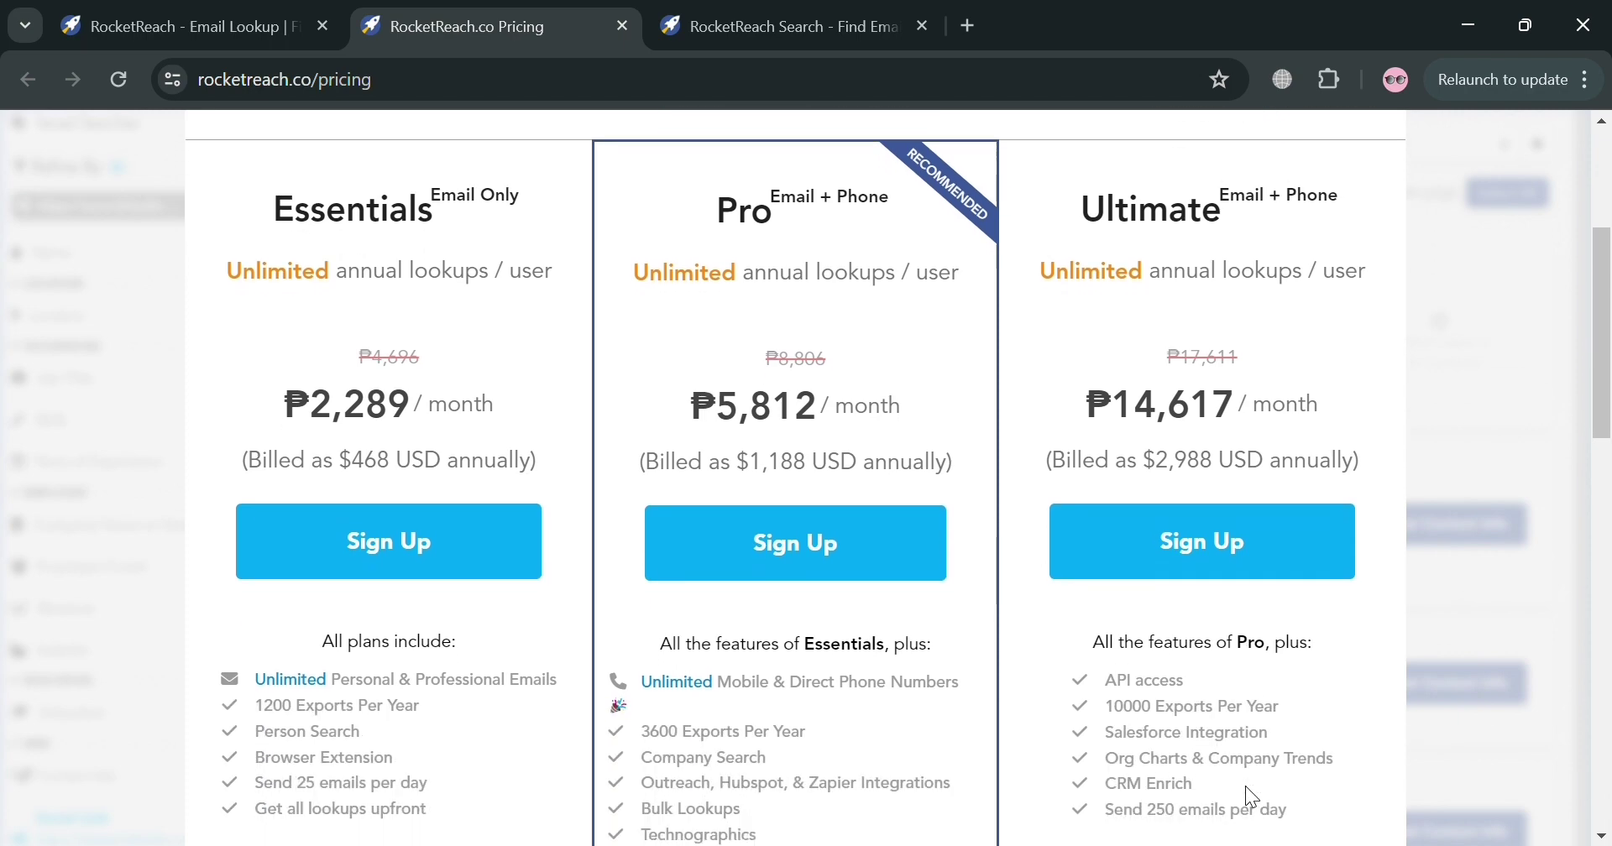
{"action": "scroll", "coordinate": [1246, 788], "scroll_direction": "down", "scroll_amount": 1}
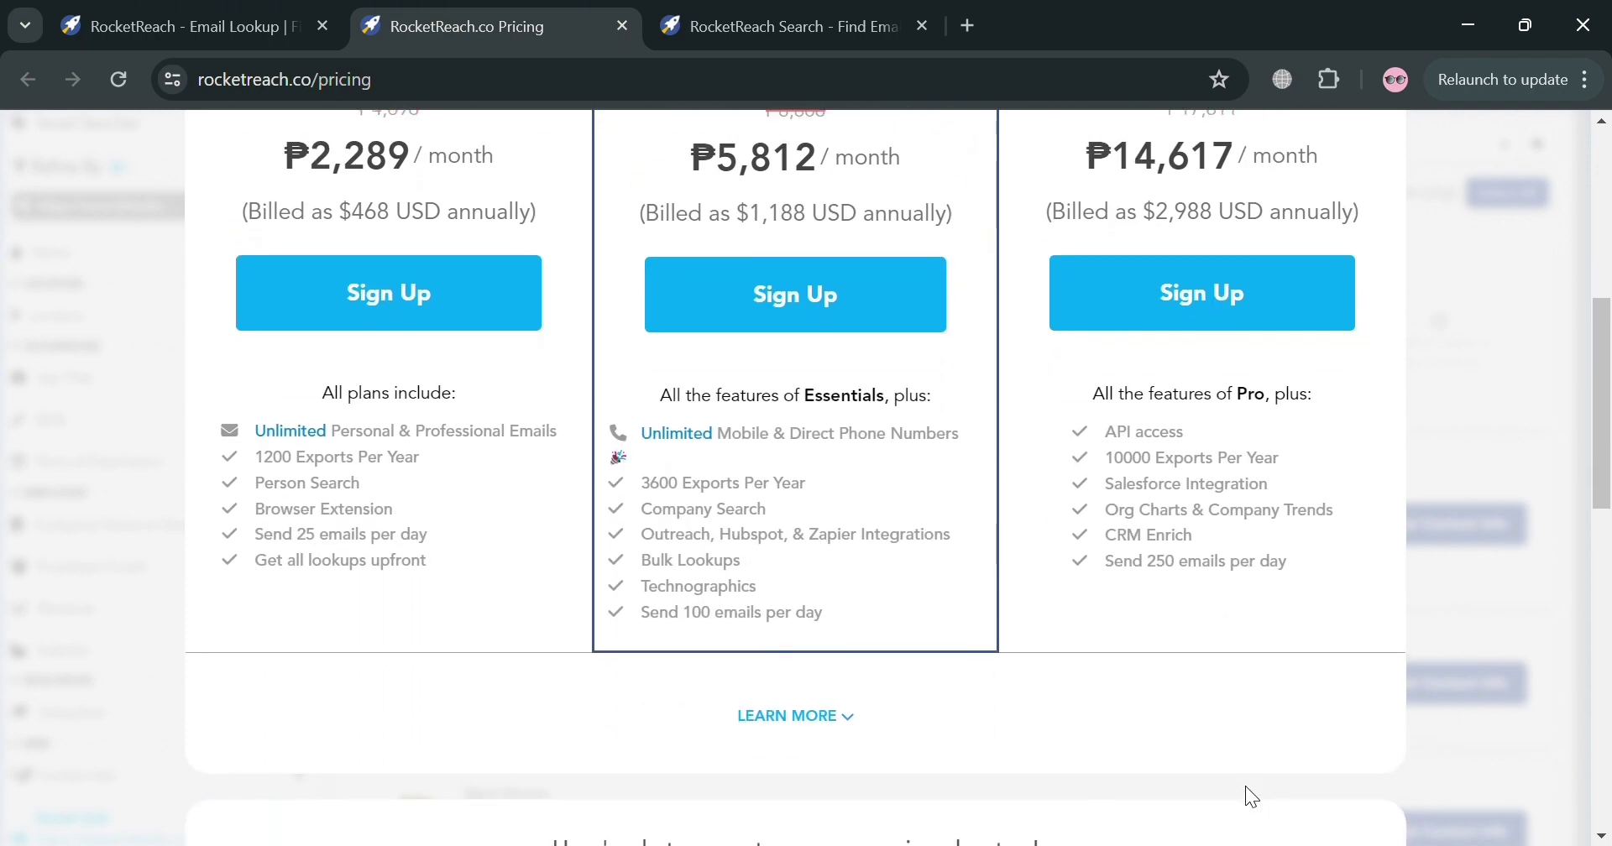
{"action": "scroll", "coordinate": [1246, 788], "scroll_direction": "up", "scroll_amount": 6}
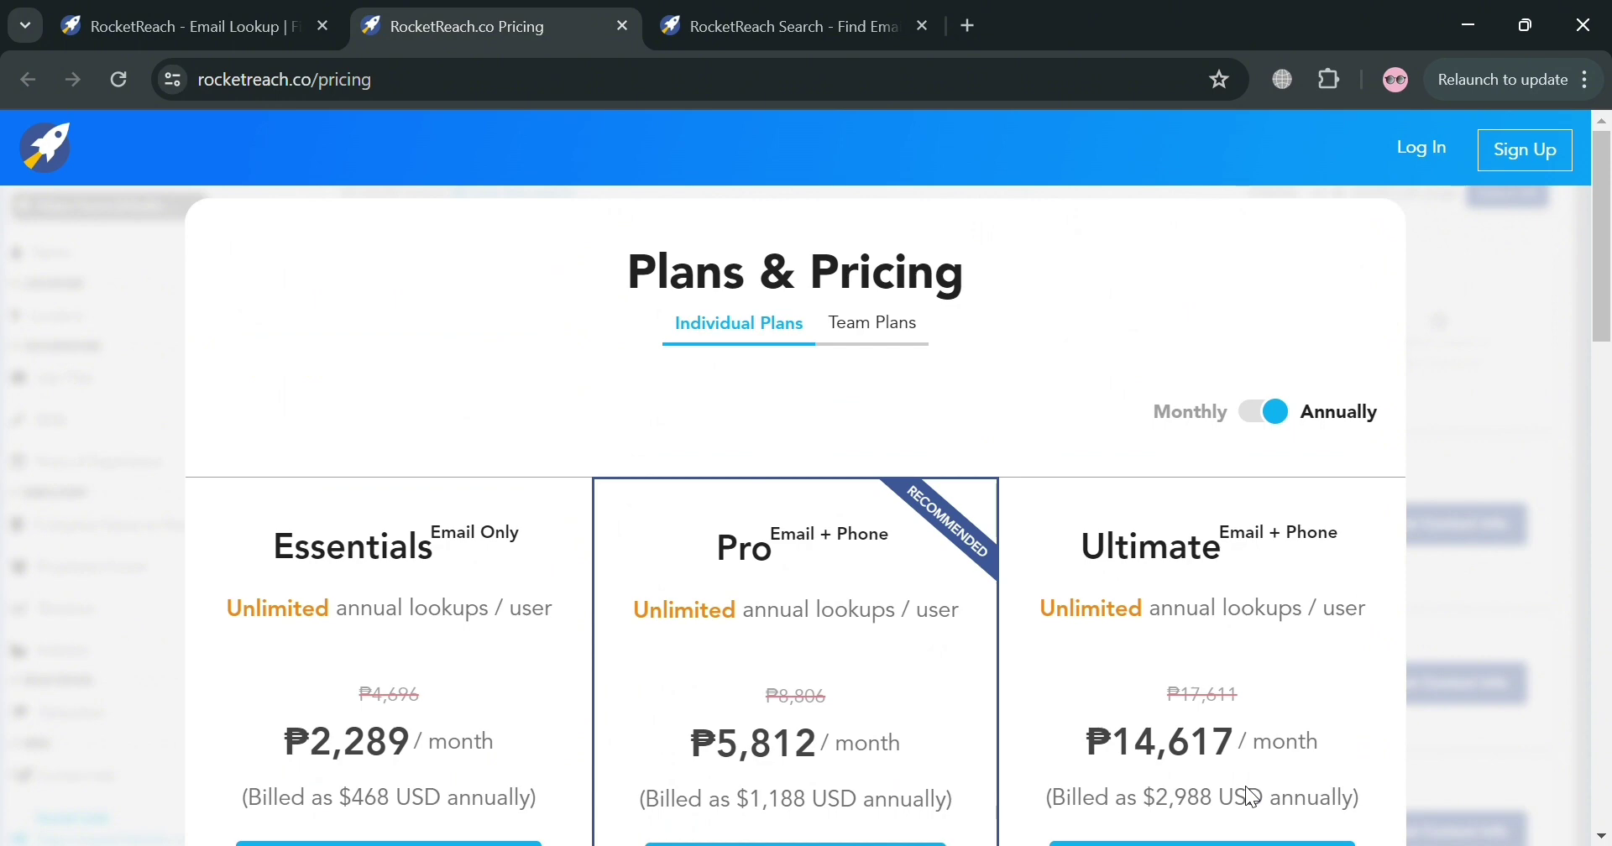
{"action": "scroll", "coordinate": [175, 10], "scroll_direction": "down", "scroll_amount": 3}
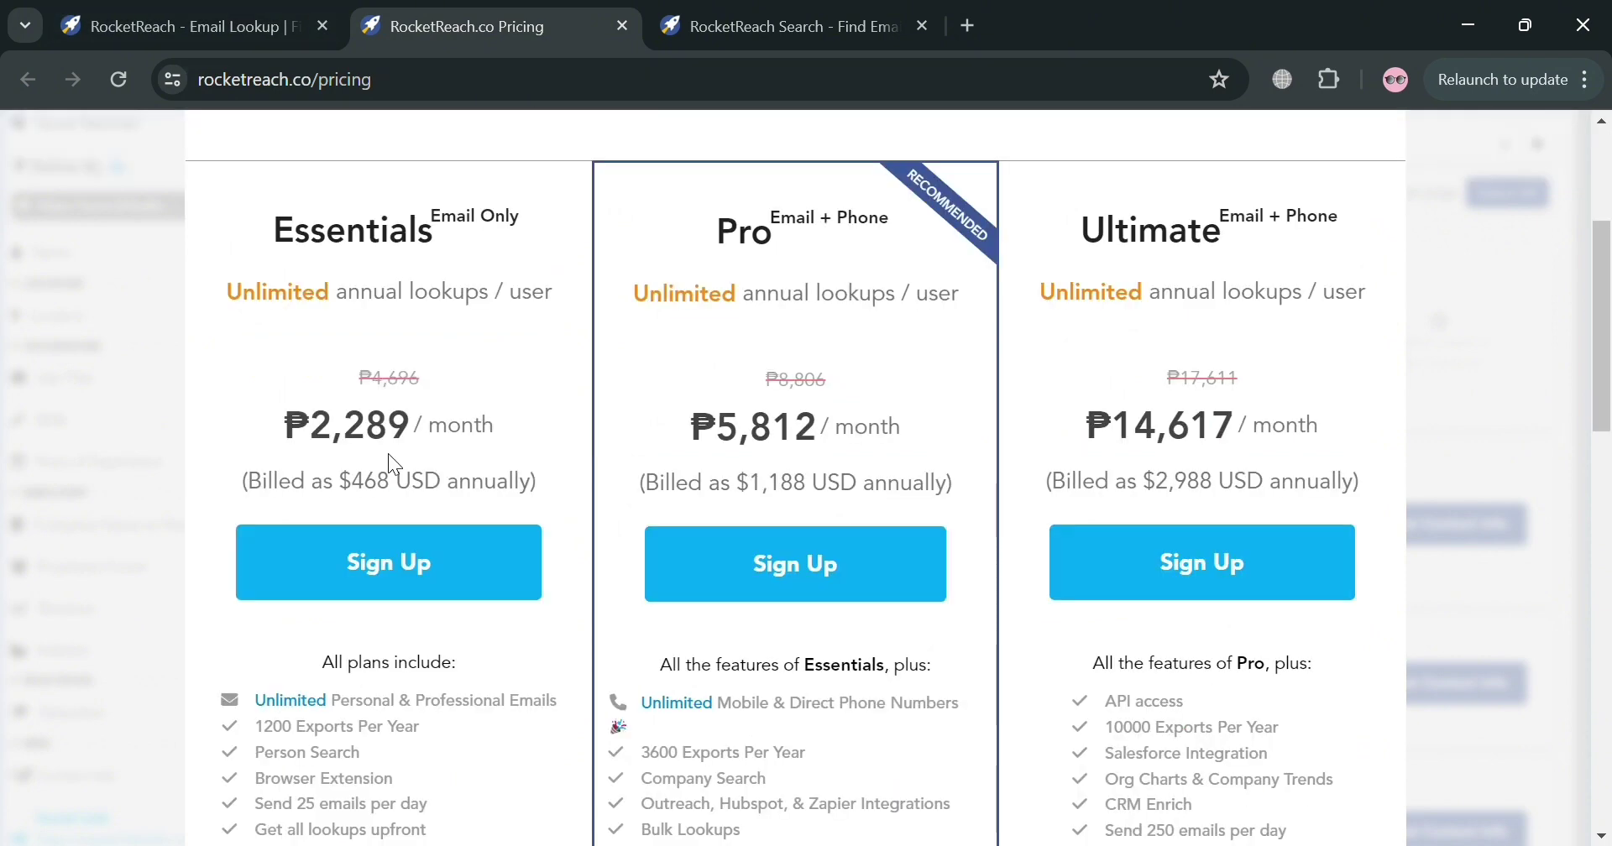
{"action": "left_click", "coordinate": [175, 11]}
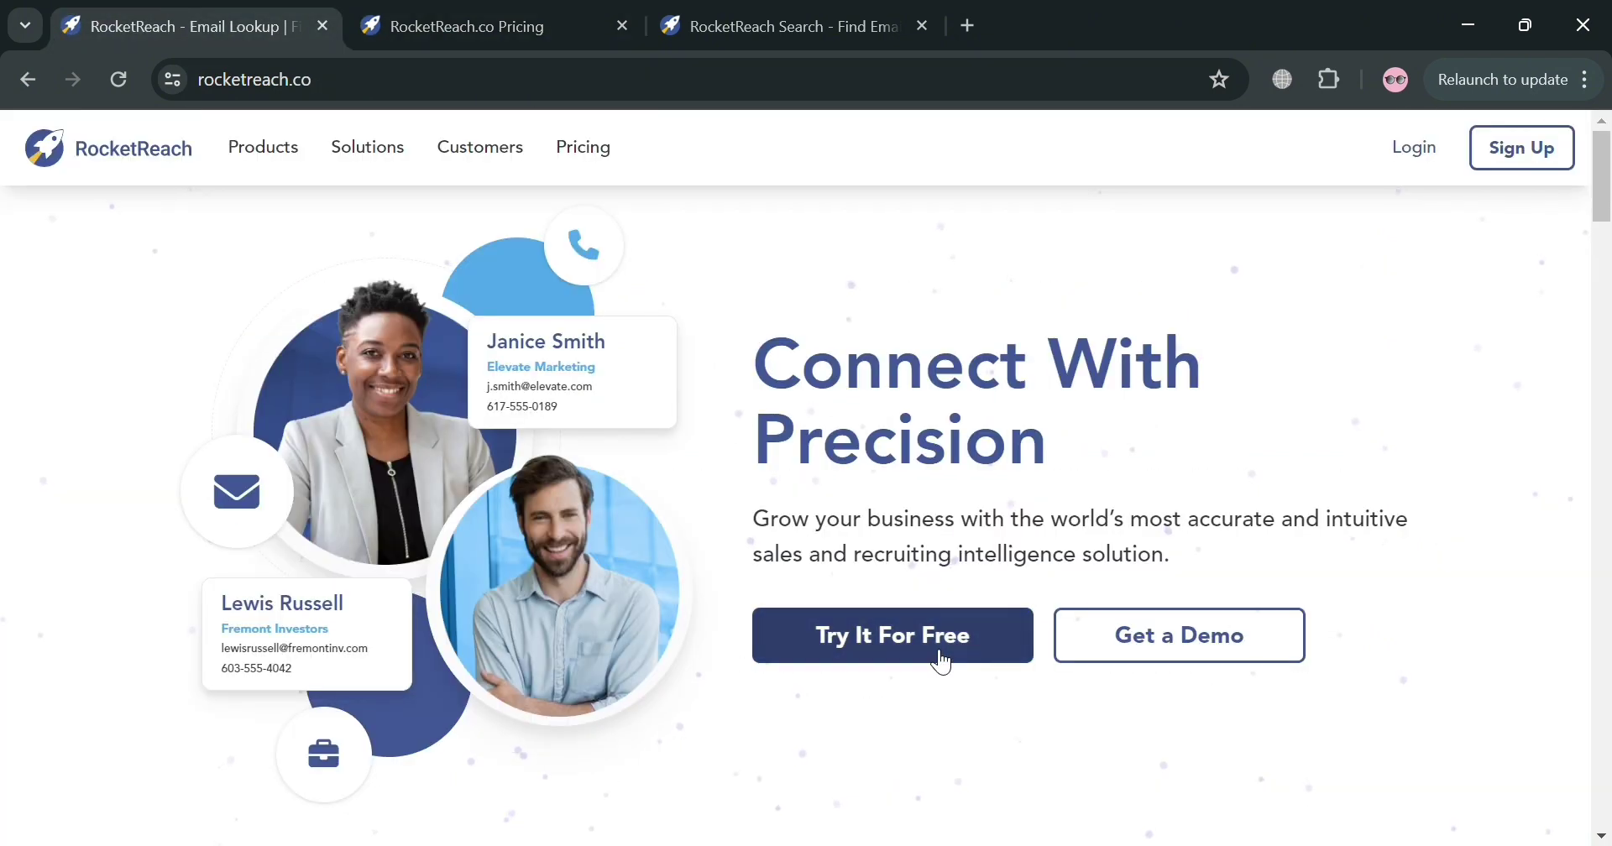
Step: From the search page, sign up with Google and choose the Google account
{"action": "left_click", "coordinate": [760, 12]}
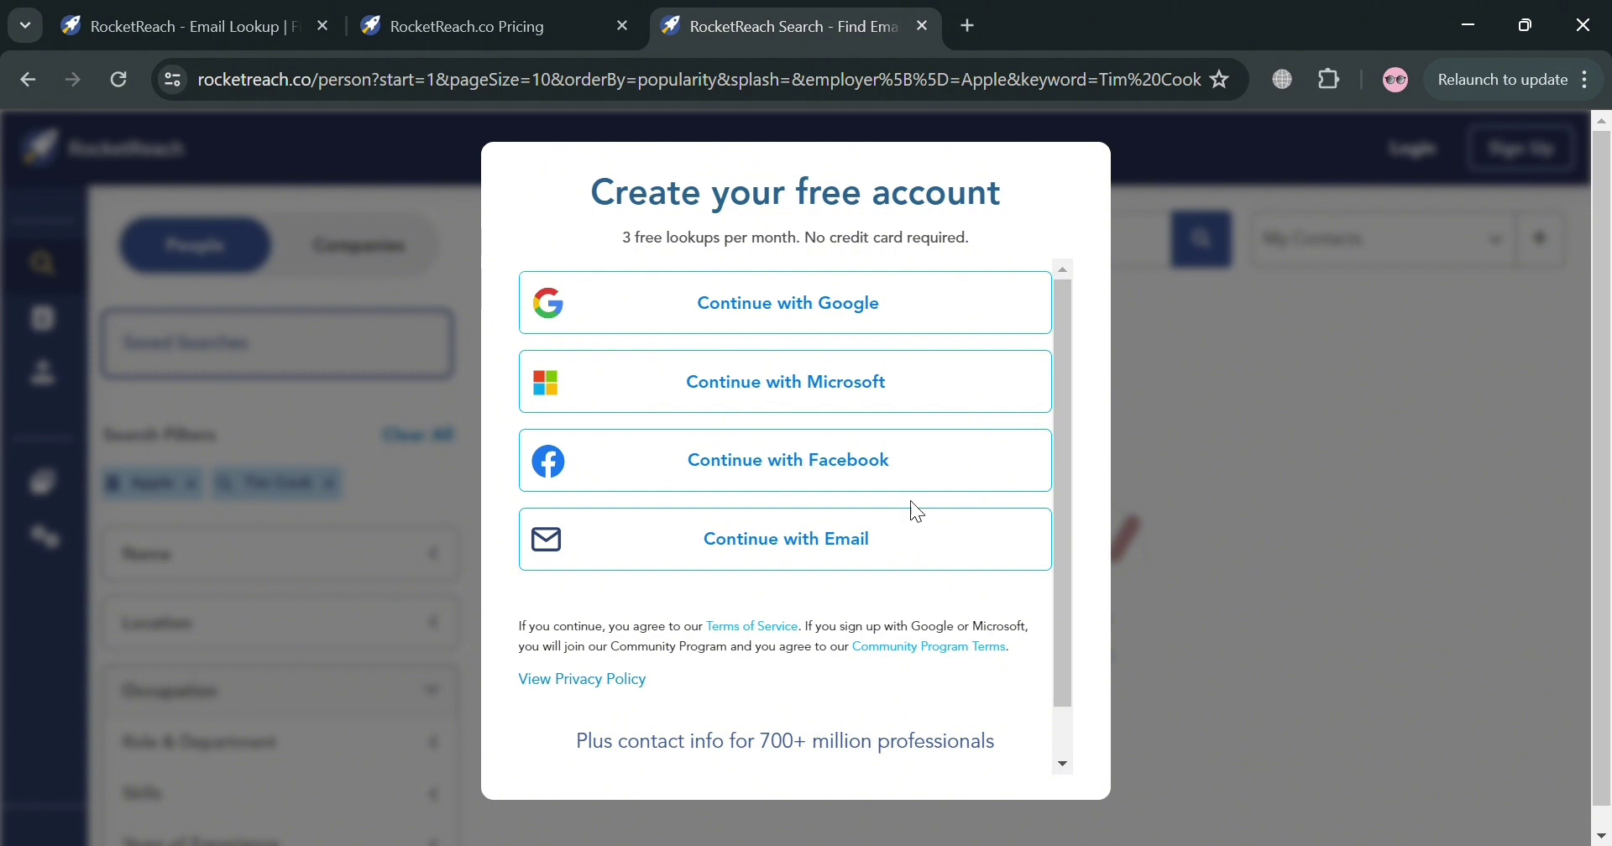
{"action": "left_click", "coordinate": [922, 313]}
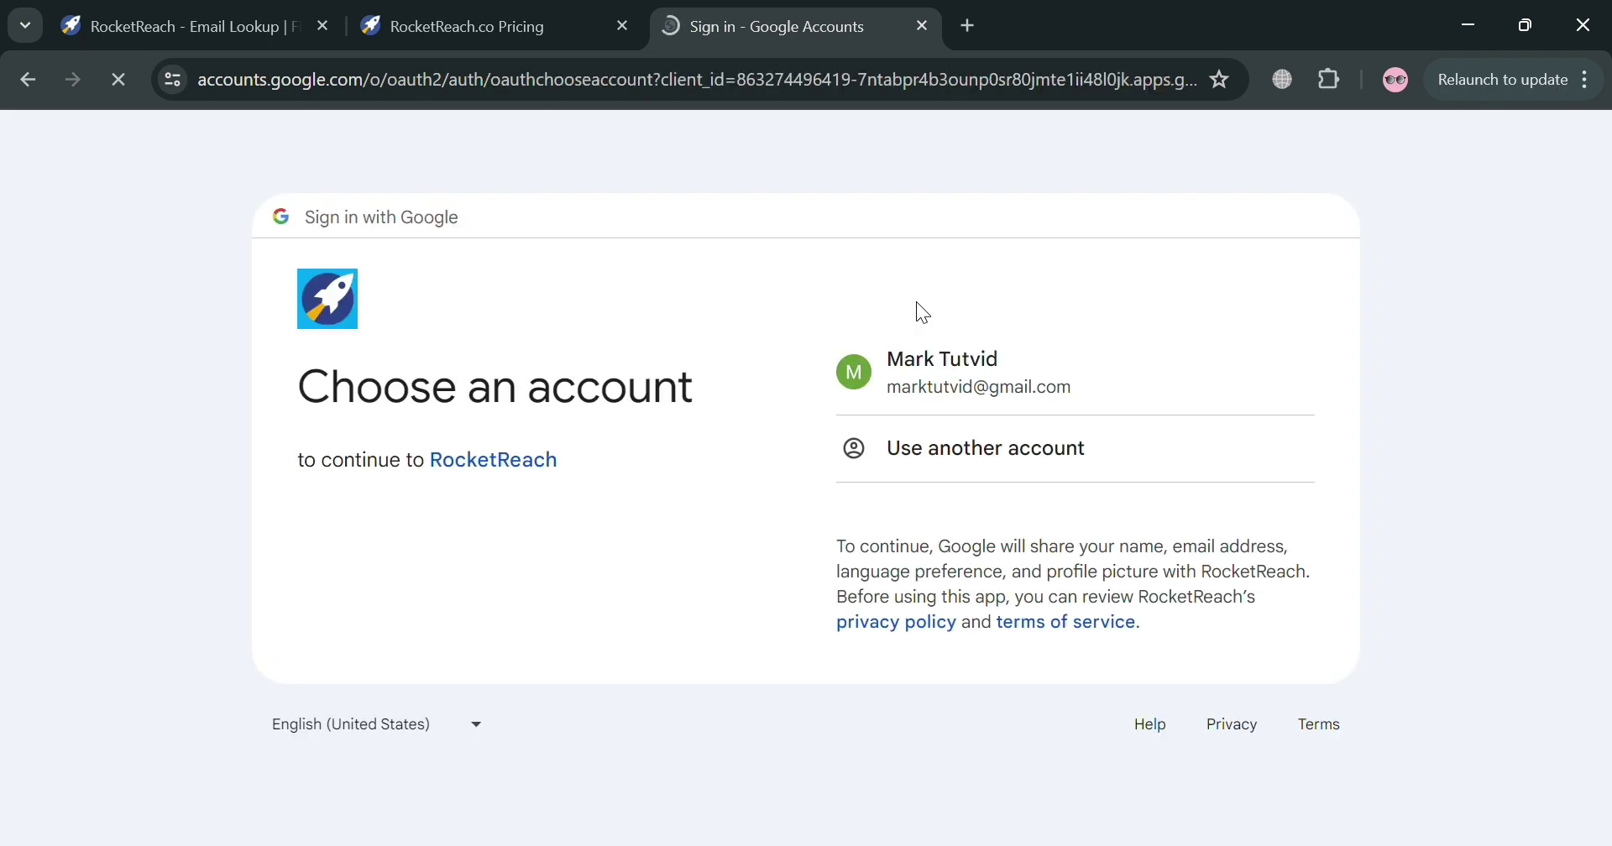
{"action": "left_click", "coordinate": [890, 367]}
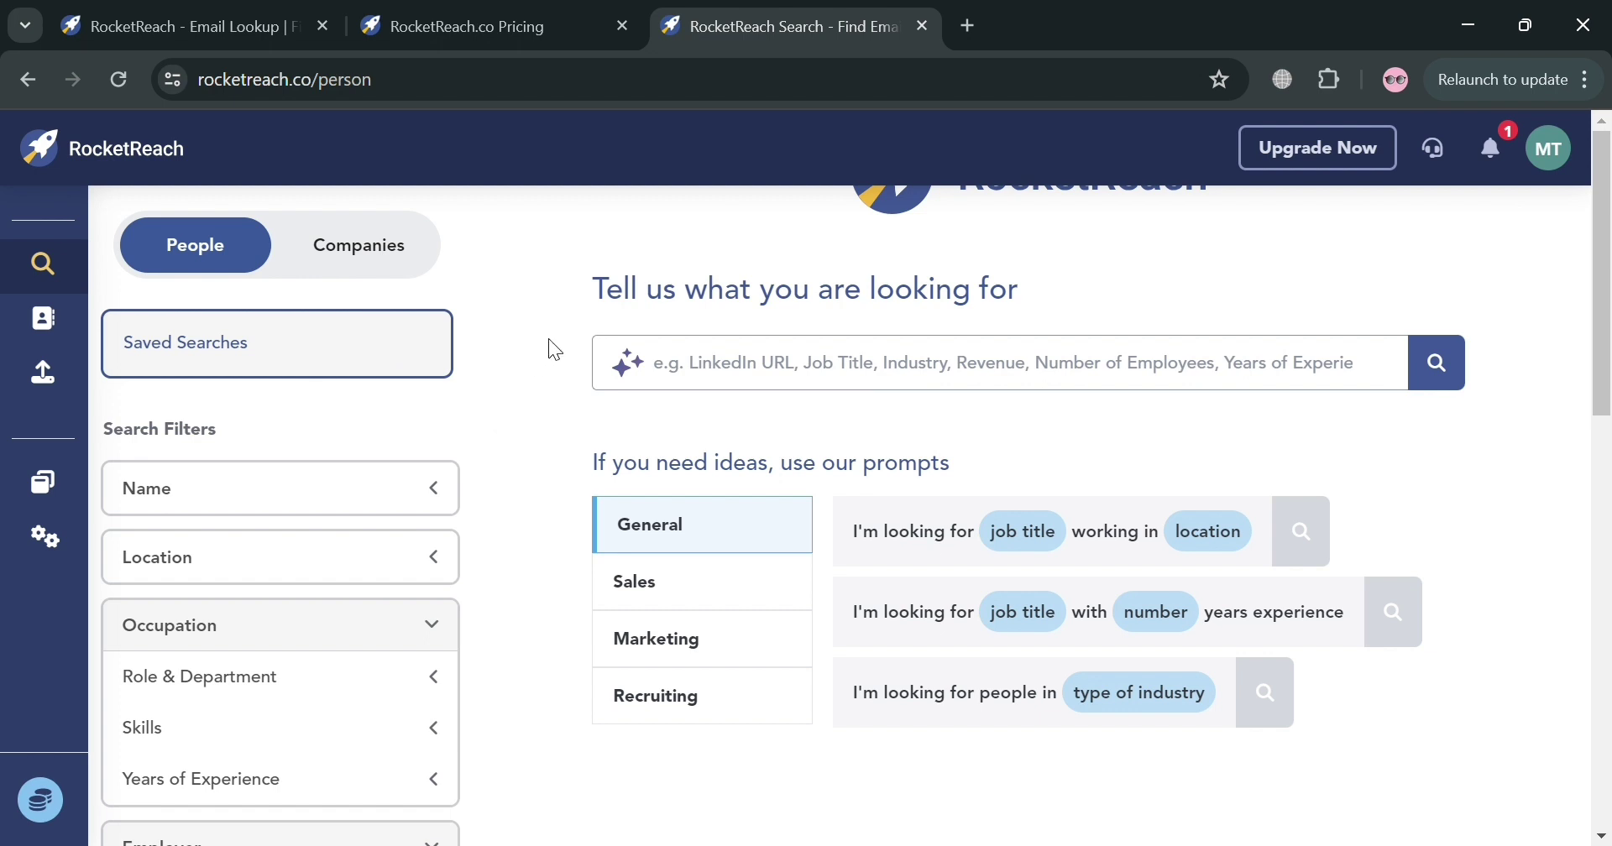
Step: Filter the people search by name 'Bill Gates', picking it from the suggestions
{"action": "scroll", "coordinate": [502, 581], "scroll_direction": "down", "scroll_amount": 2}
{"action": "scroll", "coordinate": [501, 581], "scroll_direction": "up", "scroll_amount": 2}
{"action": "mouse_move", "coordinate": [48, 331]}
{"action": "left_click", "coordinate": [325, 504]}
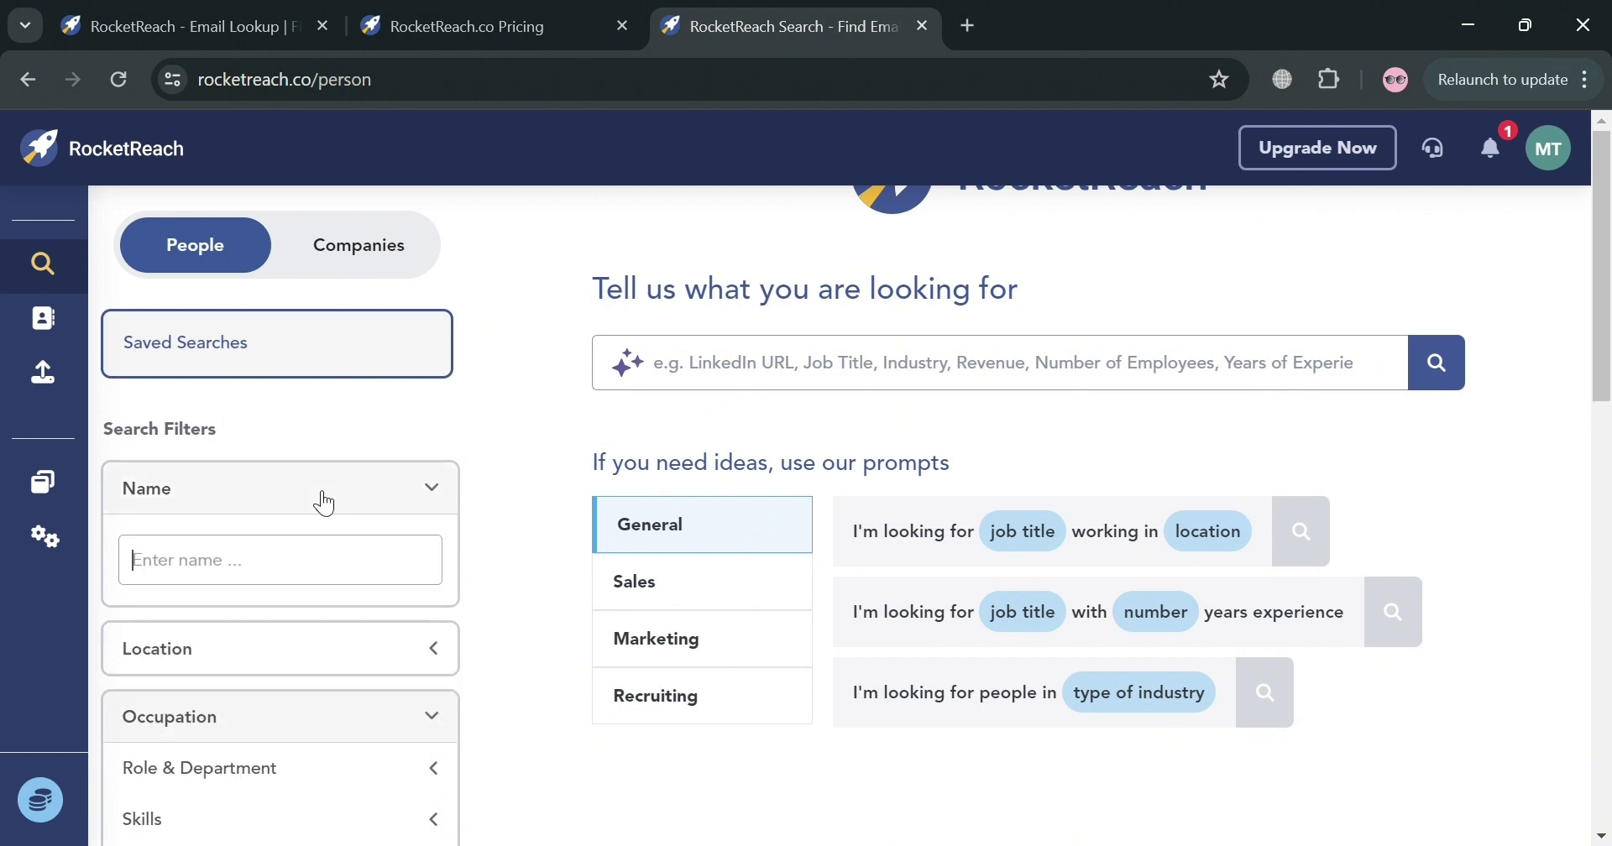
{"action": "type", "text": "Bill G"}
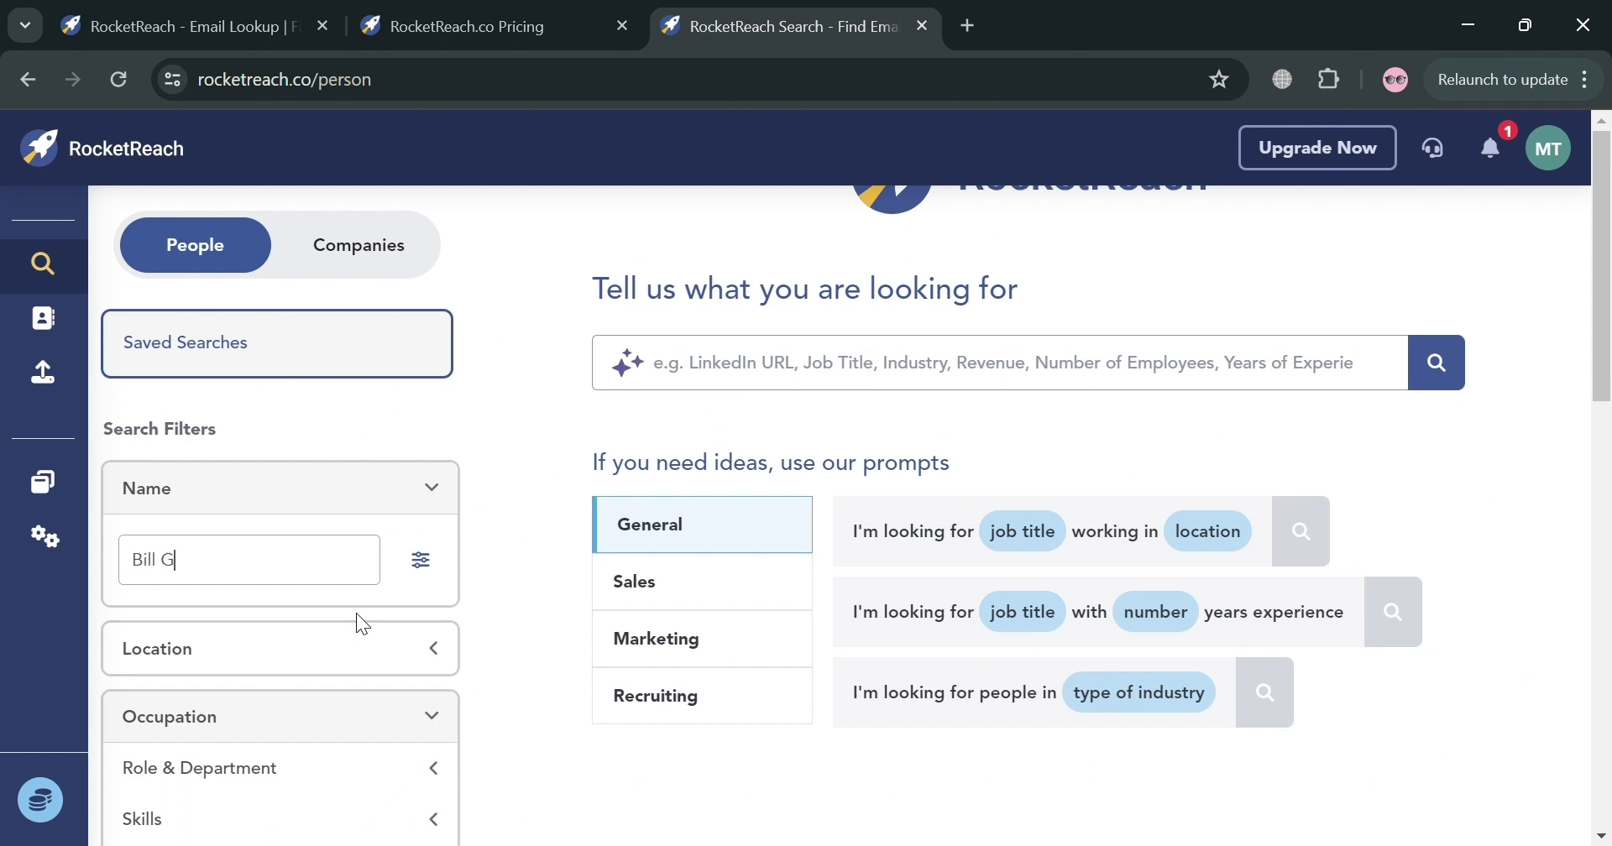
{"action": "type", "text": "ates"}
{"action": "scroll", "coordinate": [365, 625], "scroll_direction": "down", "scroll_amount": 2}
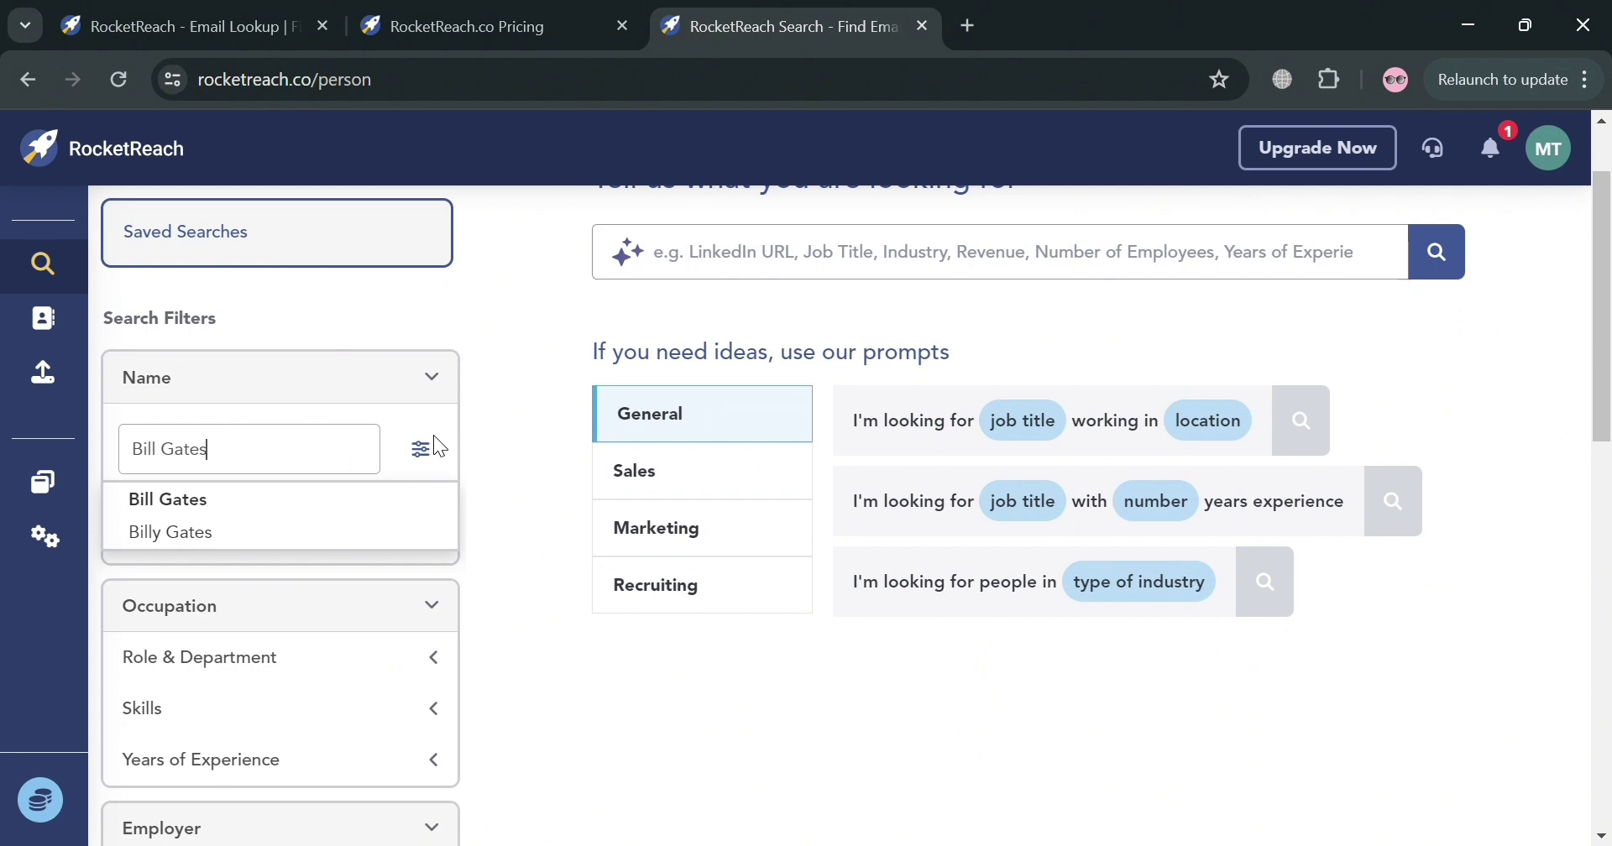
{"action": "left_click", "coordinate": [395, 514]}
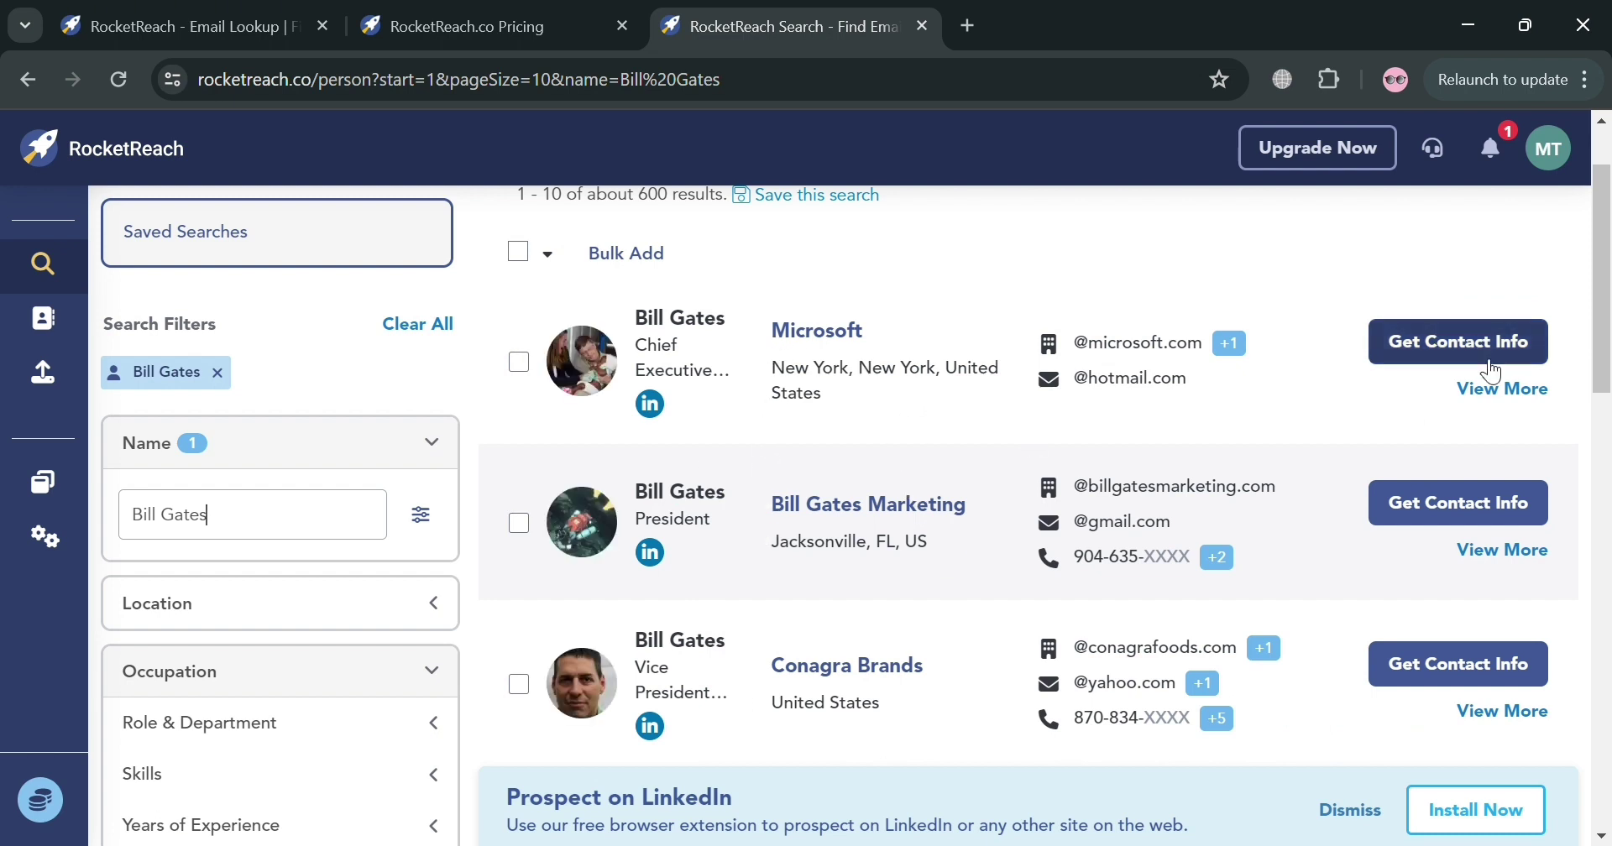
Step: Add a US > States location filter to the people search
{"action": "scroll", "coordinate": [274, 745], "scroll_direction": "down", "scroll_amount": 2}
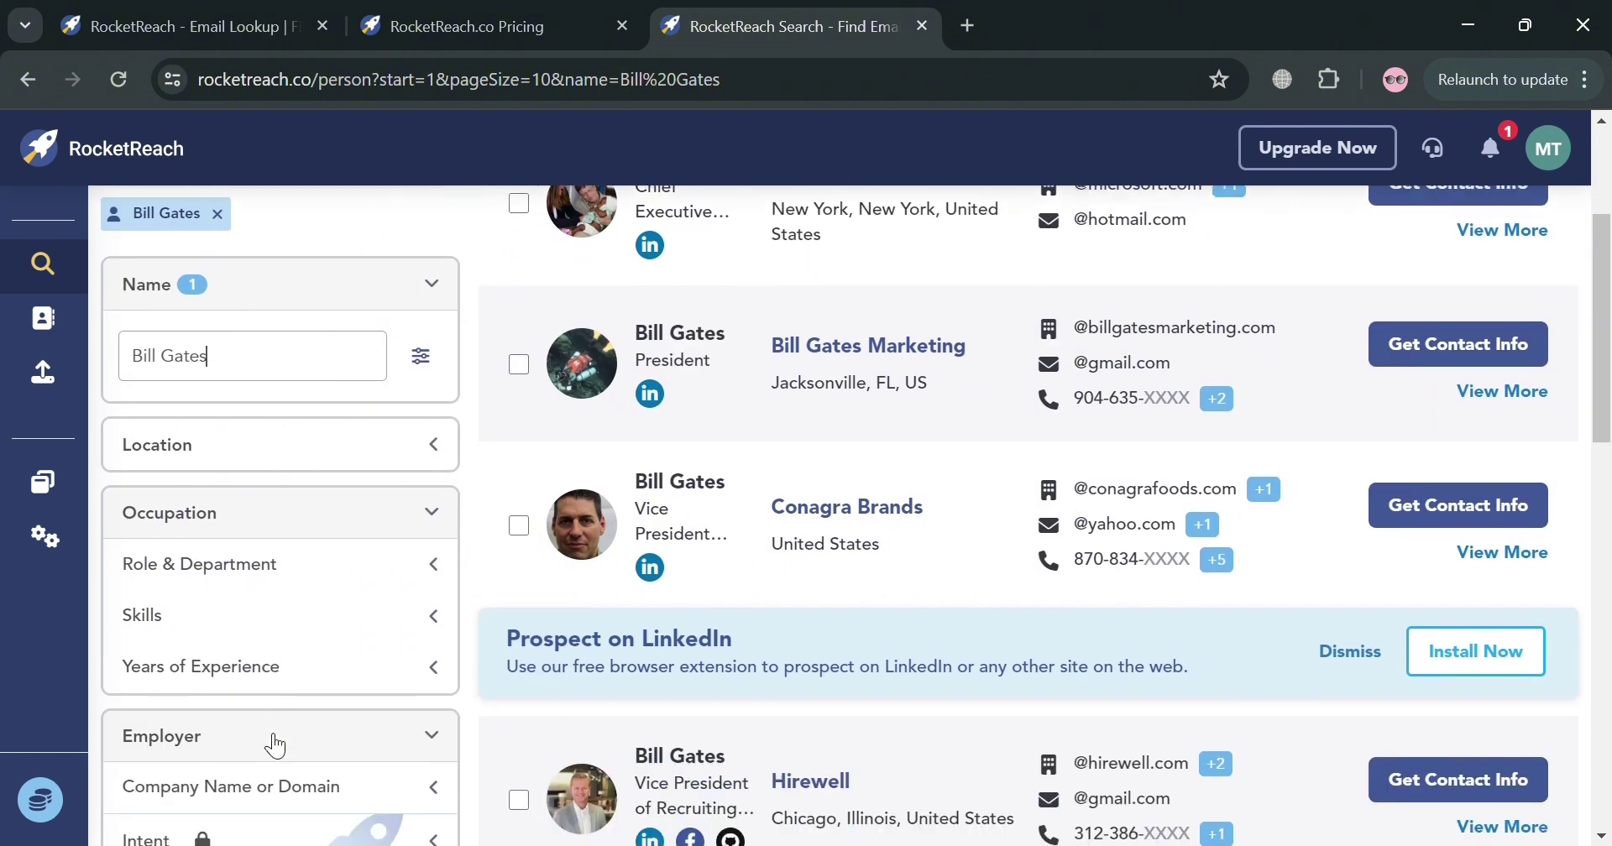
{"action": "left_click", "coordinate": [435, 448]}
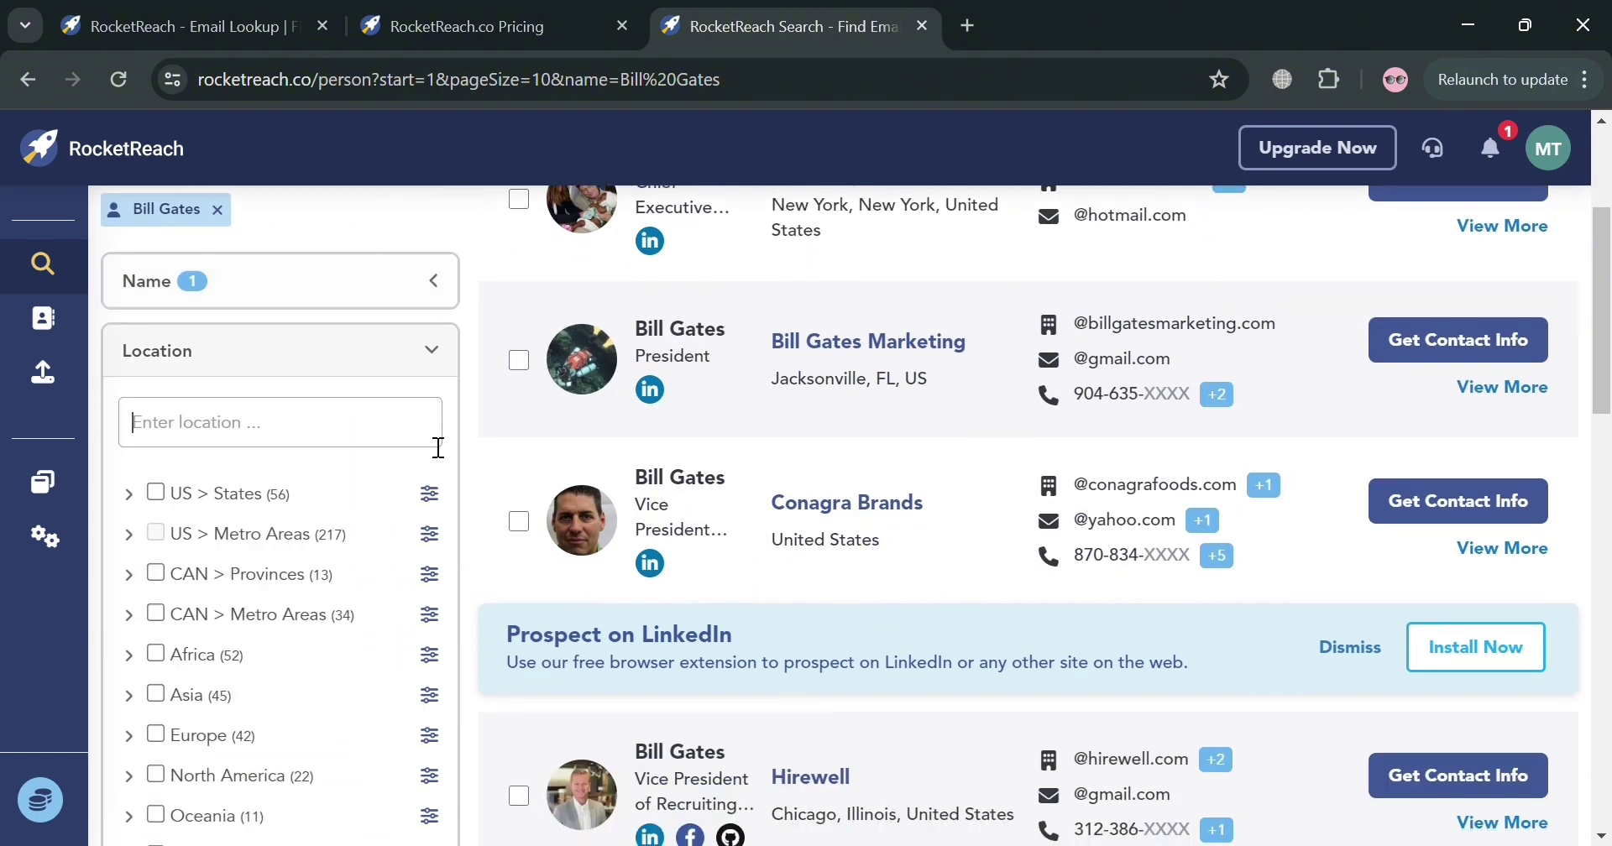
{"action": "left_click", "coordinate": [157, 494]}
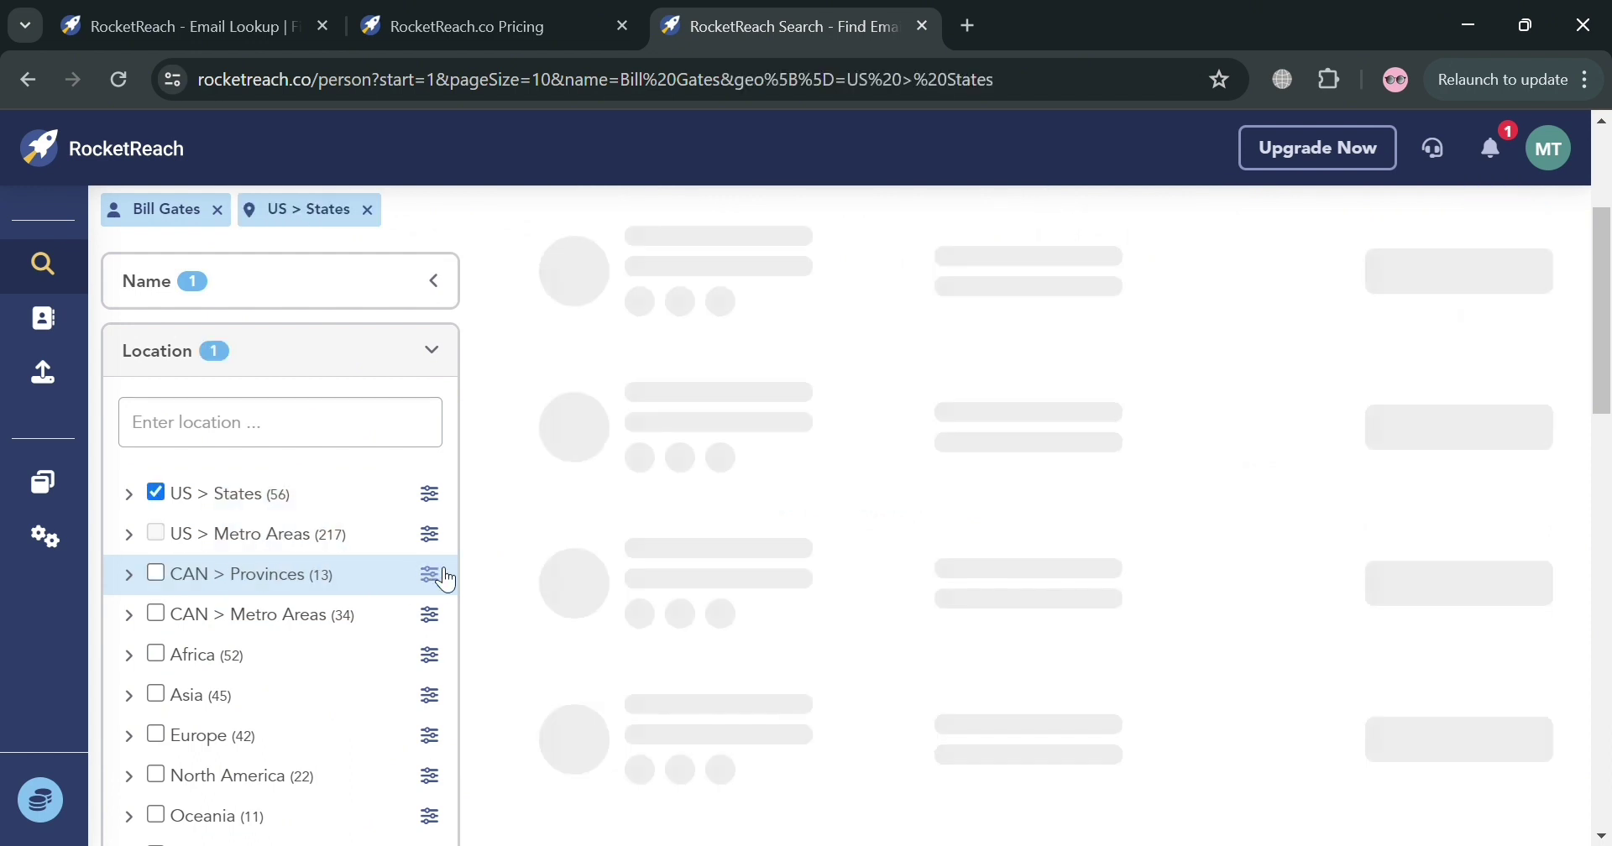
Step: Scroll through the roughly 430 results to the pagination and back up
{"action": "scroll", "coordinate": [445, 579], "scroll_direction": "down", "scroll_amount": 7}
{"action": "scroll", "coordinate": [446, 579], "scroll_direction": "down", "scroll_amount": 1}
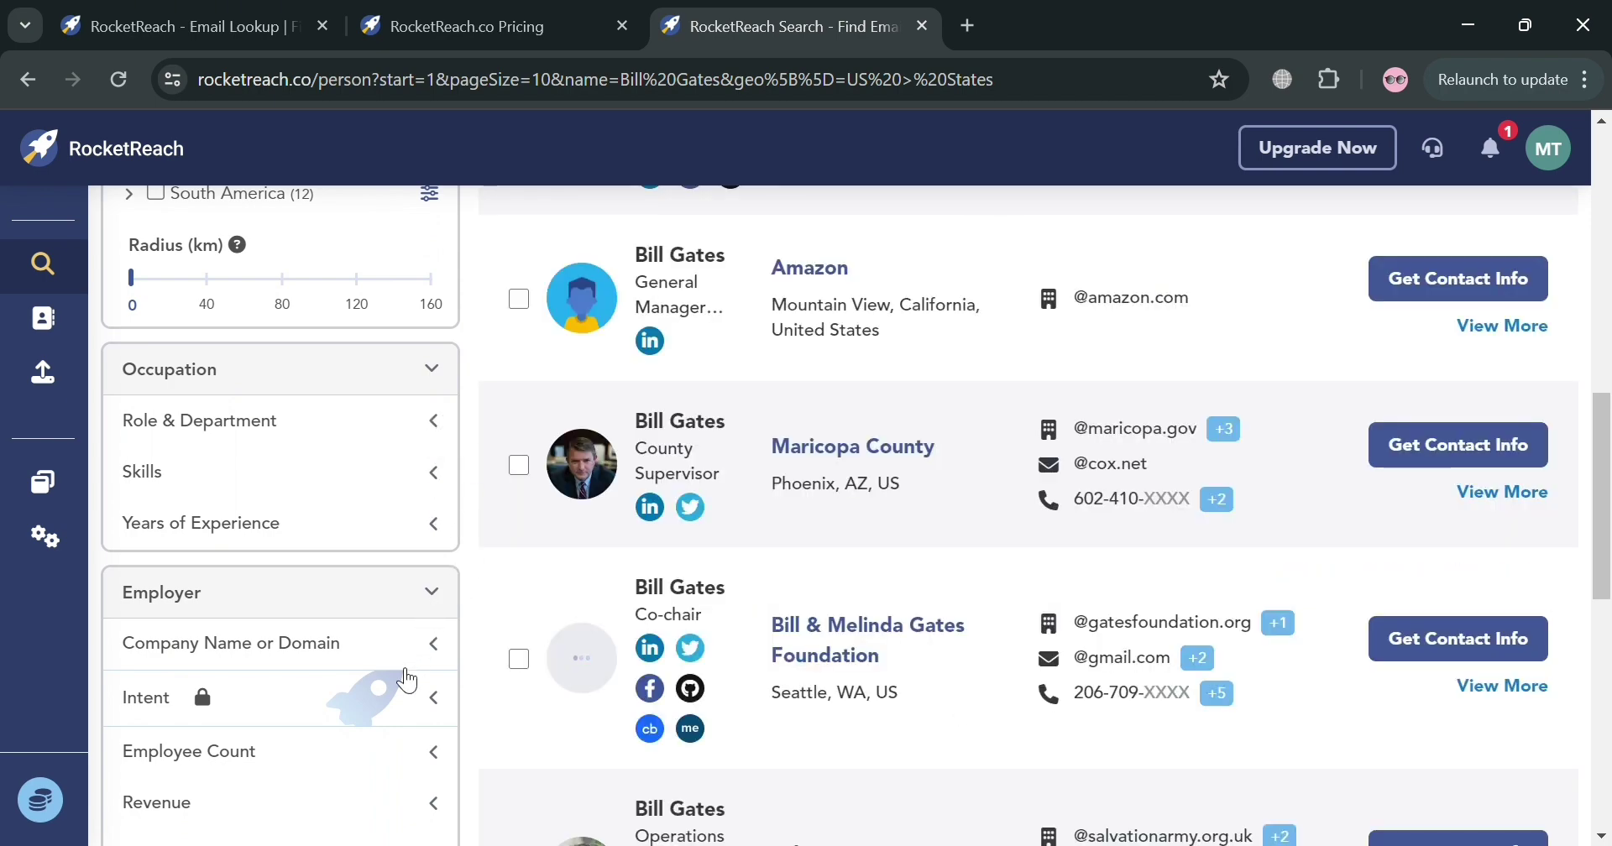
{"action": "scroll", "coordinate": [407, 676], "scroll_direction": "down", "scroll_amount": 4}
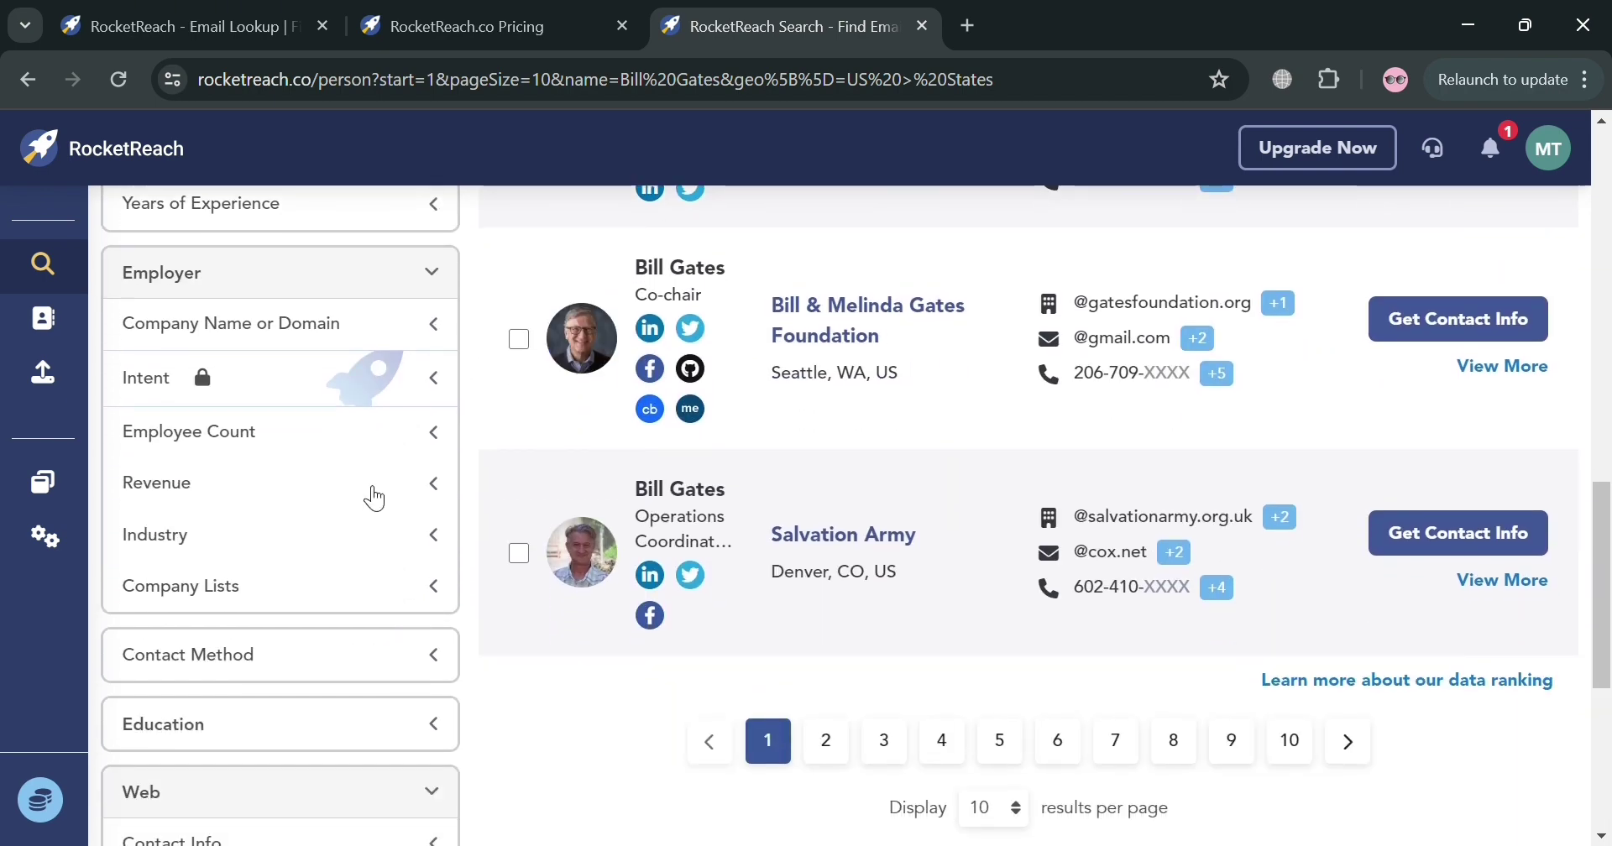
{"action": "scroll", "coordinate": [350, 625], "scroll_direction": "down", "scroll_amount": 3}
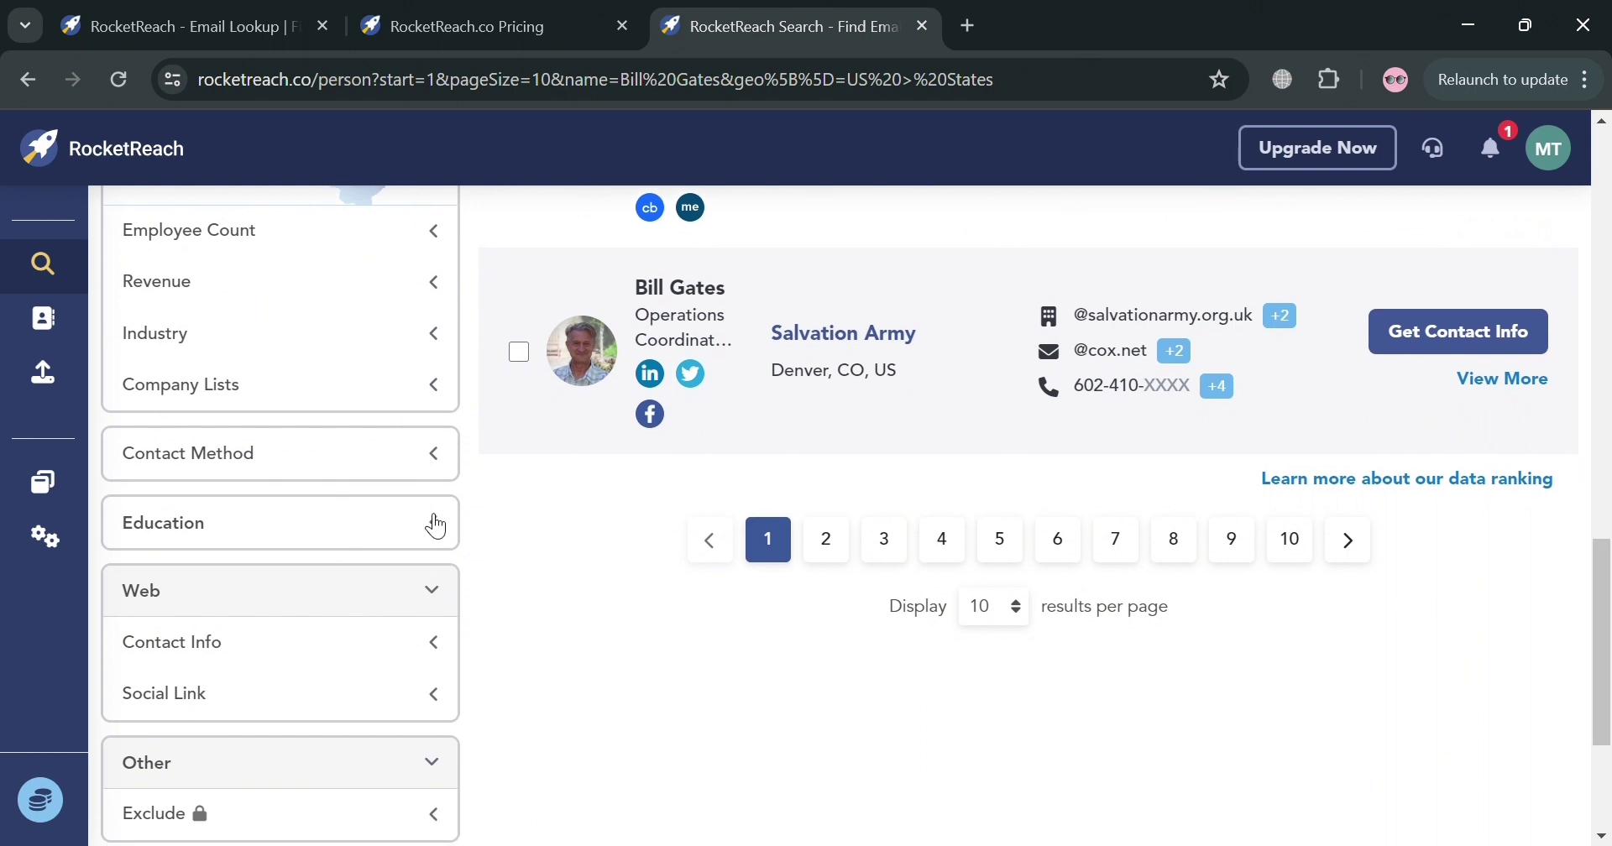
{"action": "scroll", "coordinate": [405, 724], "scroll_direction": "down", "scroll_amount": 1}
{"action": "scroll", "coordinate": [406, 724], "scroll_direction": "down", "scroll_amount": 2}
{"action": "scroll", "coordinate": [405, 724], "scroll_direction": "up", "scroll_amount": 3}
{"action": "scroll", "coordinate": [405, 725], "scroll_direction": "up", "scroll_amount": 10}
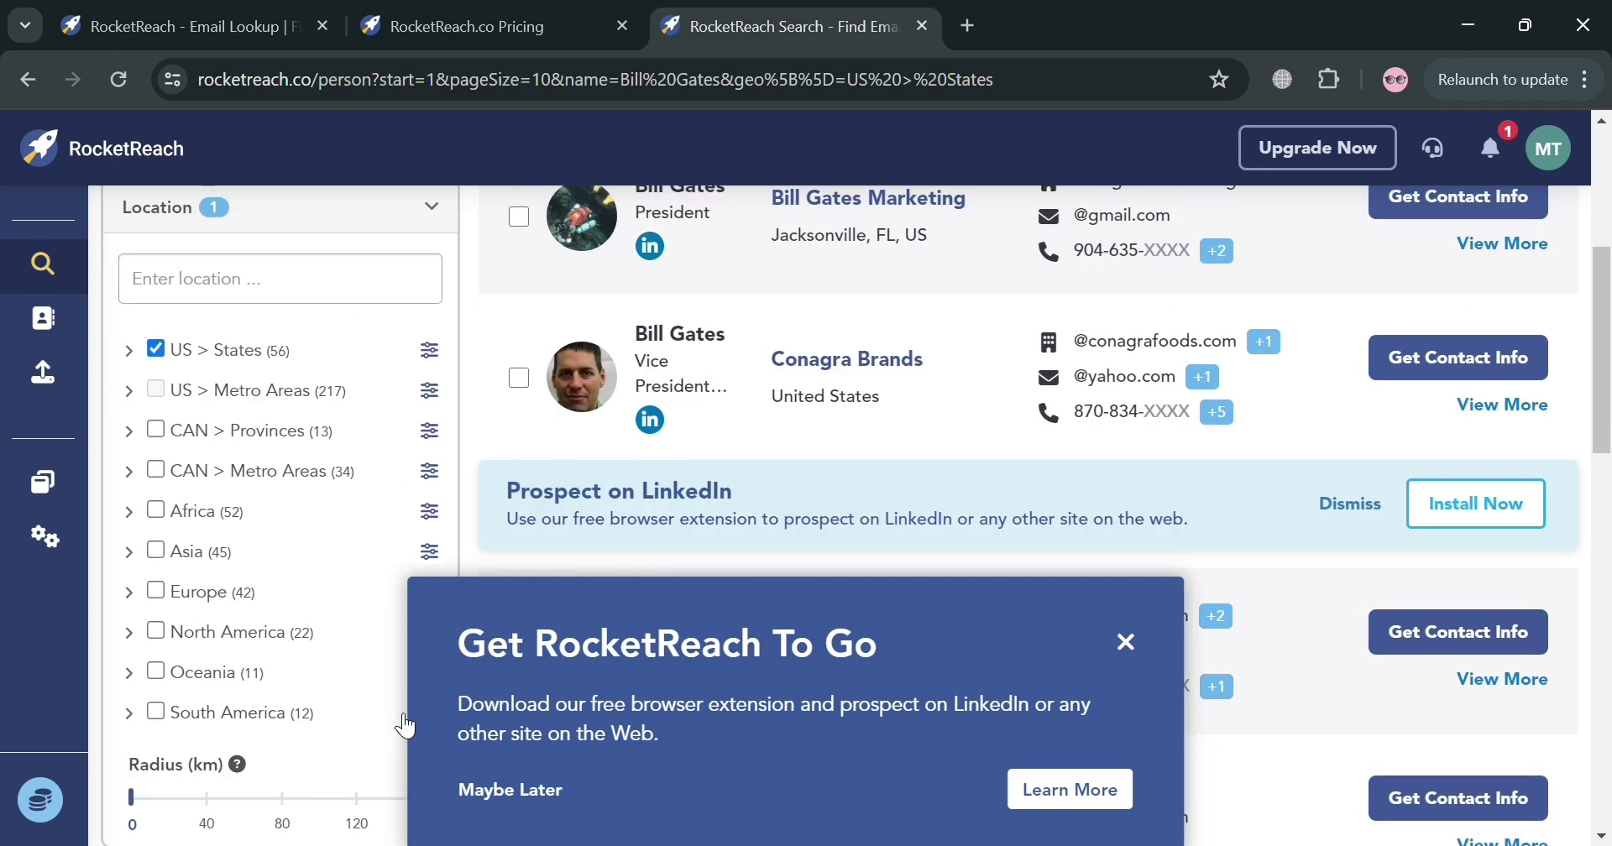
Step: Dismiss the extension promo and reveal the Microsoft CEO's two email addresses
{"action": "left_click", "coordinate": [504, 804]}
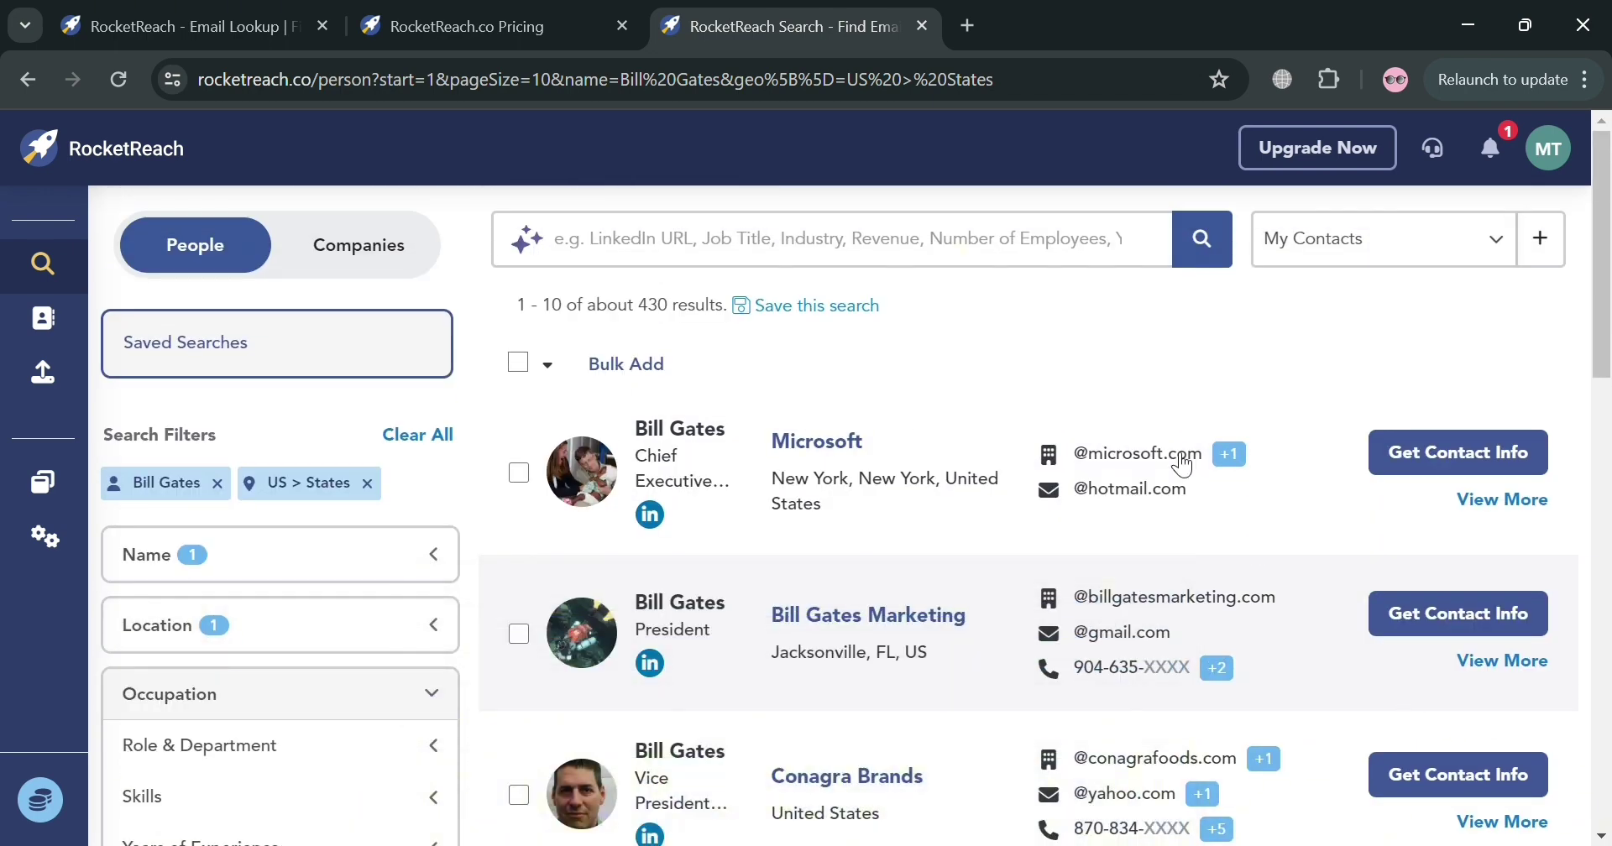
{"action": "left_click", "coordinate": [1509, 509]}
{"action": "scroll", "coordinate": [991, 604], "scroll_direction": "down", "scroll_amount": 2}
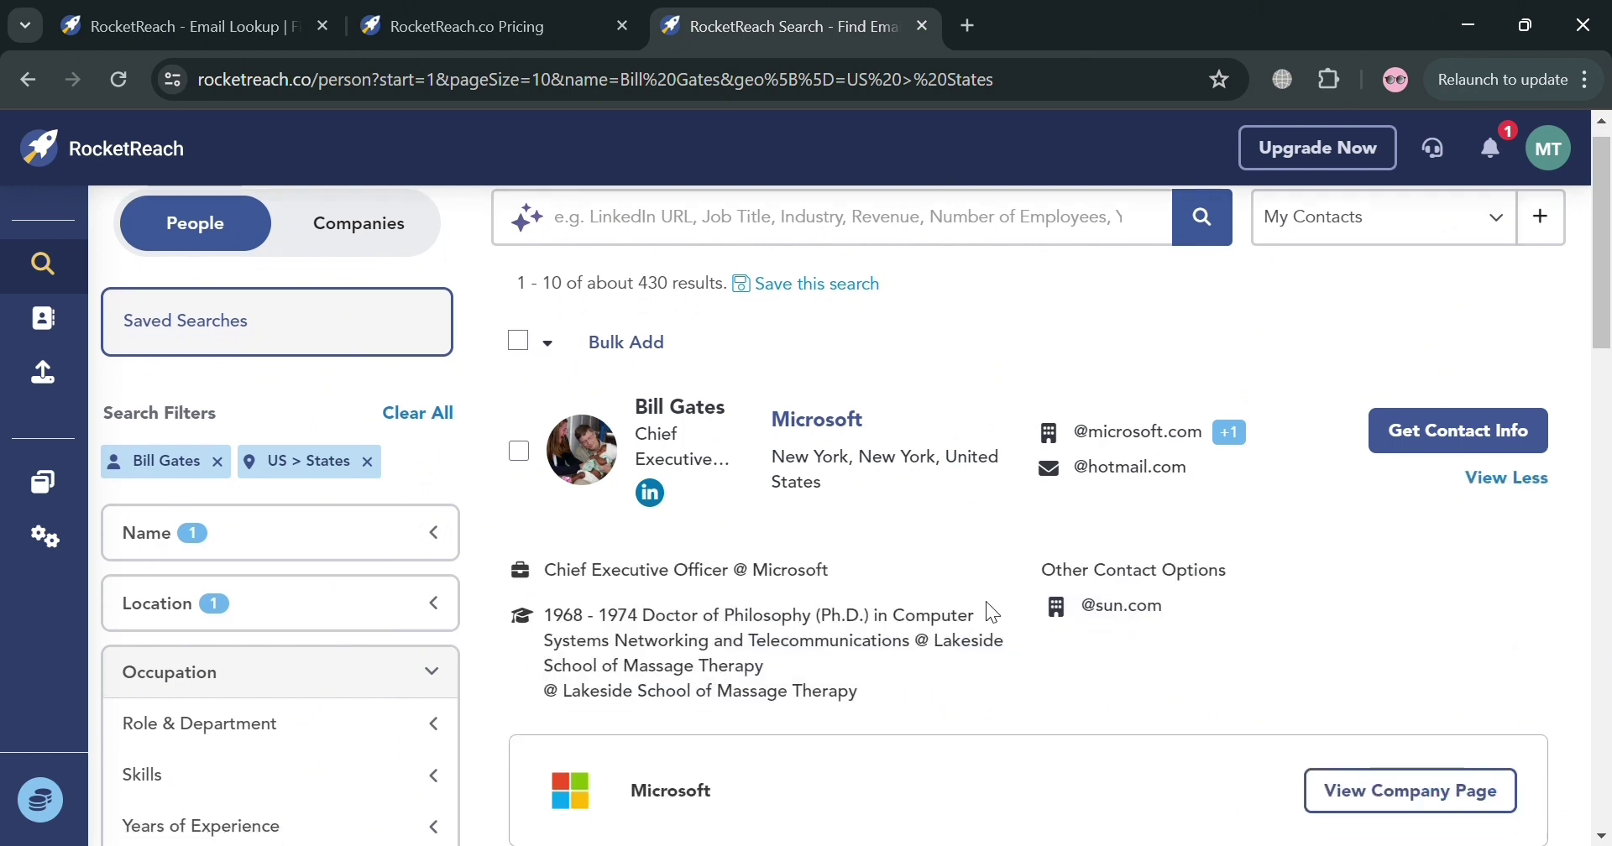
{"action": "scroll", "coordinate": [990, 611], "scroll_direction": "up", "scroll_amount": 2}
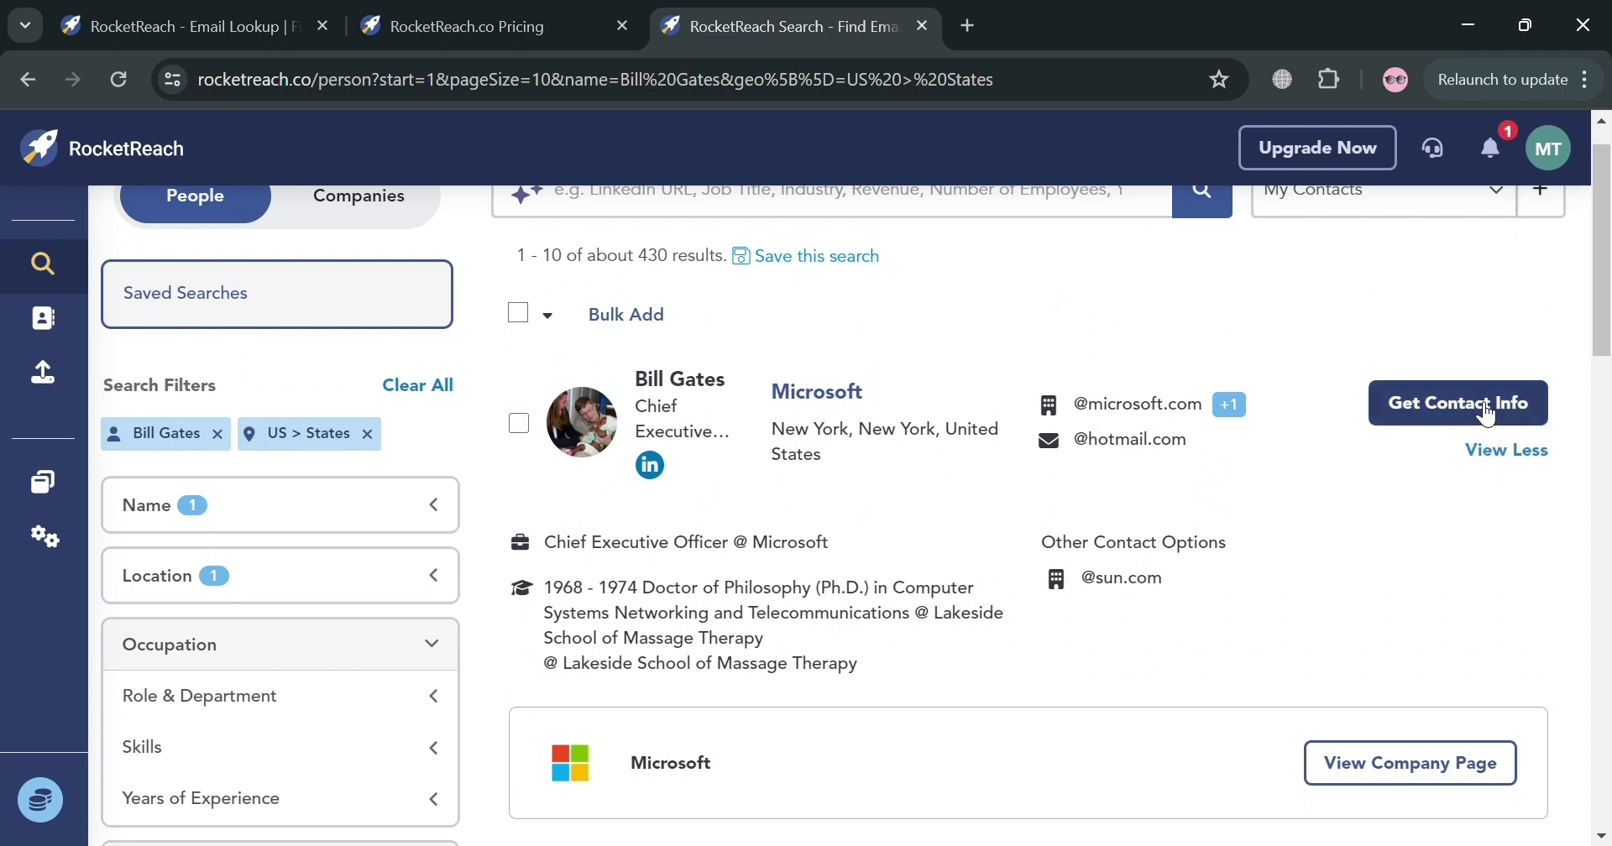
{"action": "left_click", "coordinate": [1484, 409]}
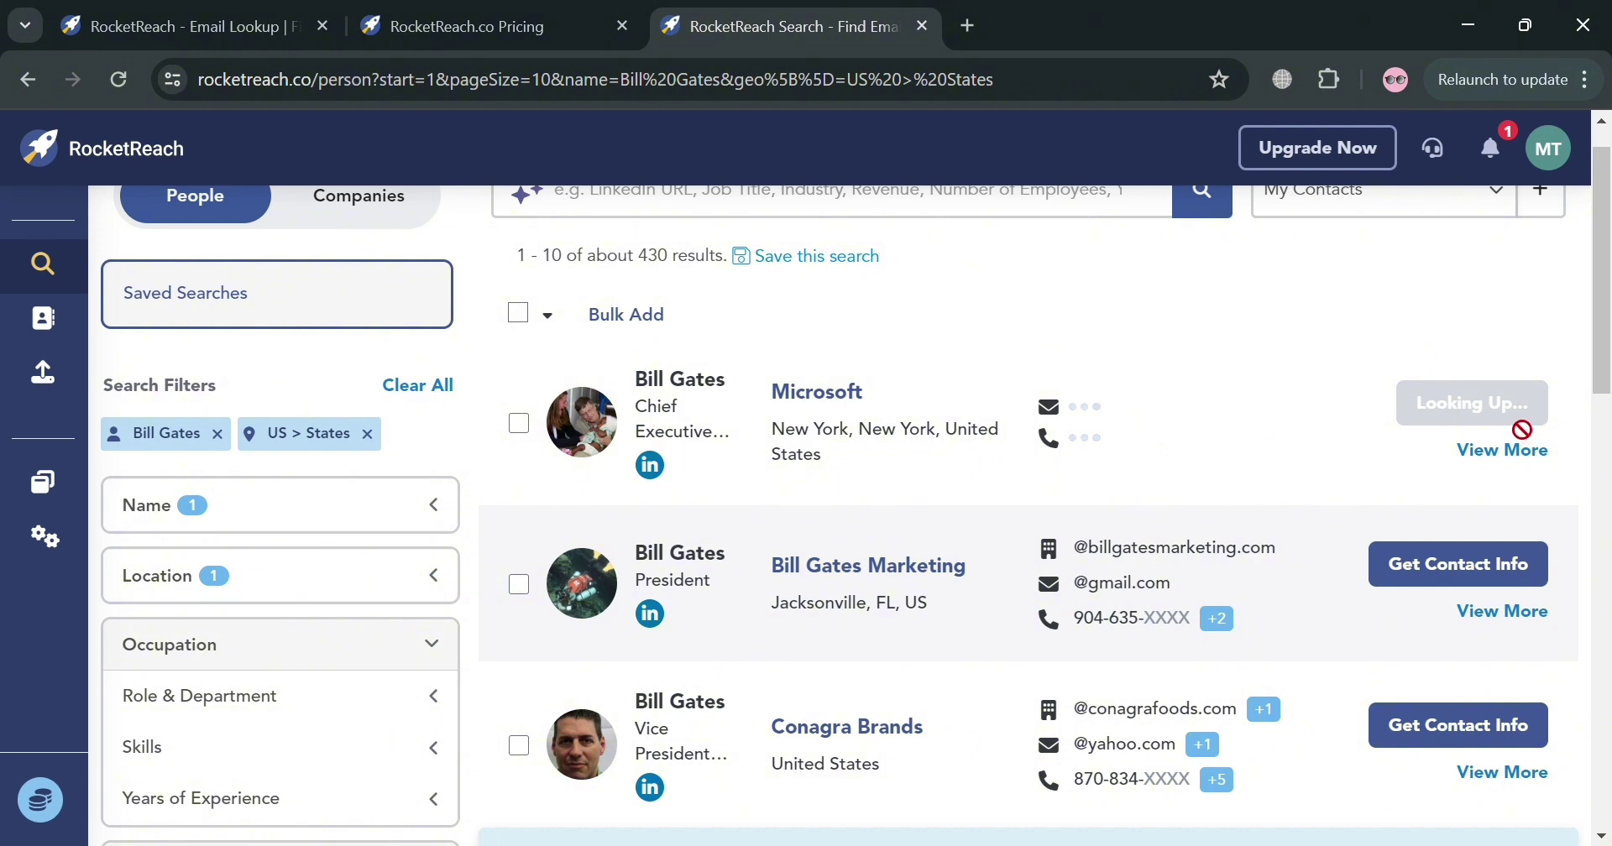
{"action": "scroll", "coordinate": [1432, 496], "scroll_direction": "up", "scroll_amount": 1}
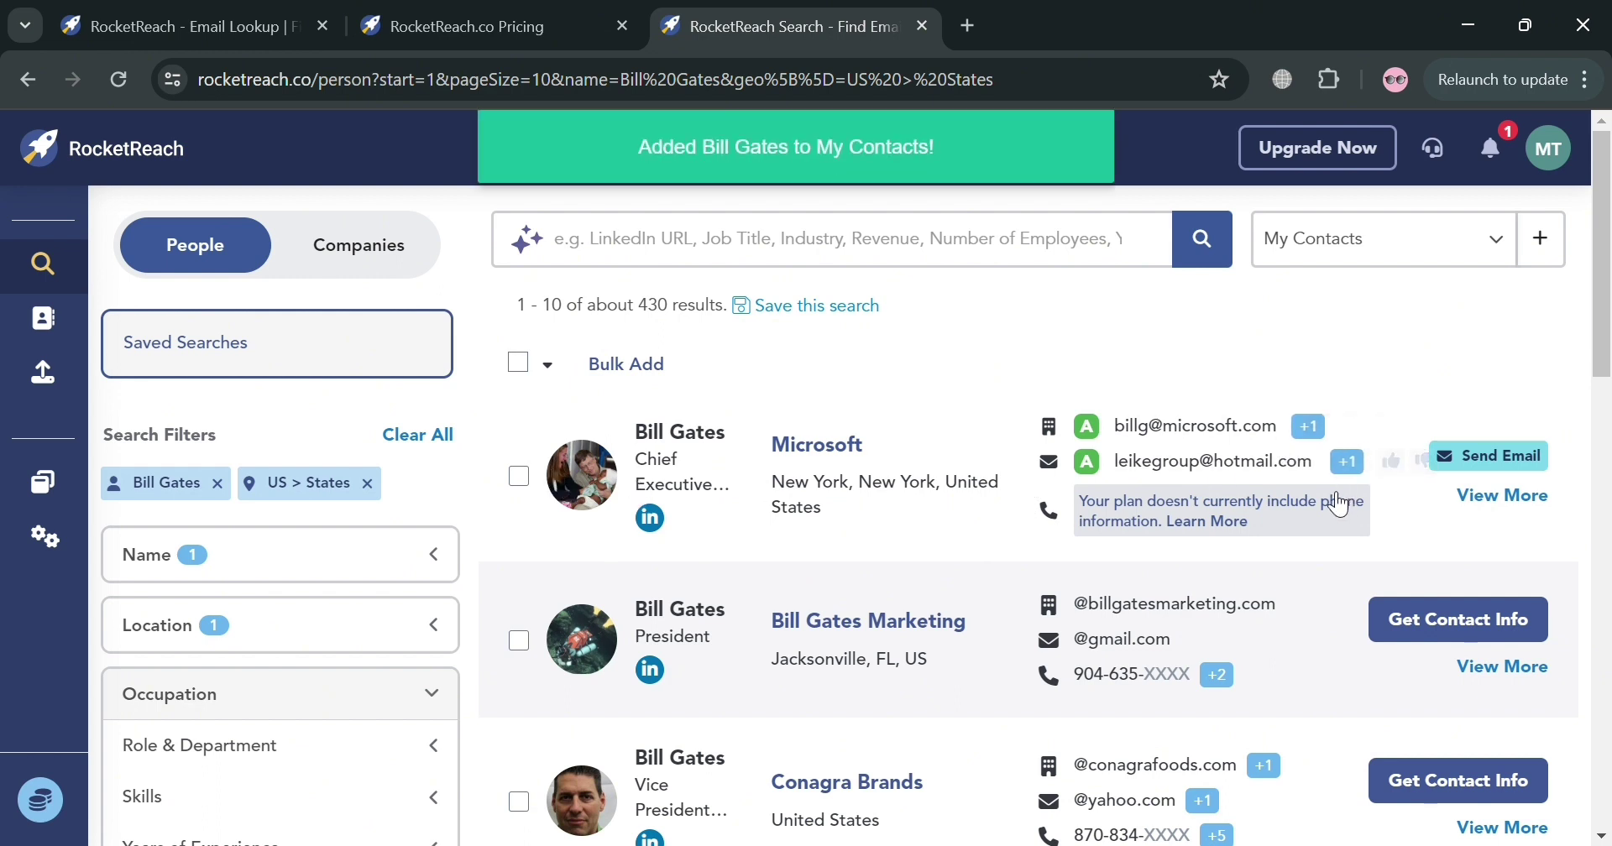
Step: Save the Microsoft CEO result to a new list 'bill gates', then switch to company search
{"action": "left_click", "coordinate": [518, 476]}
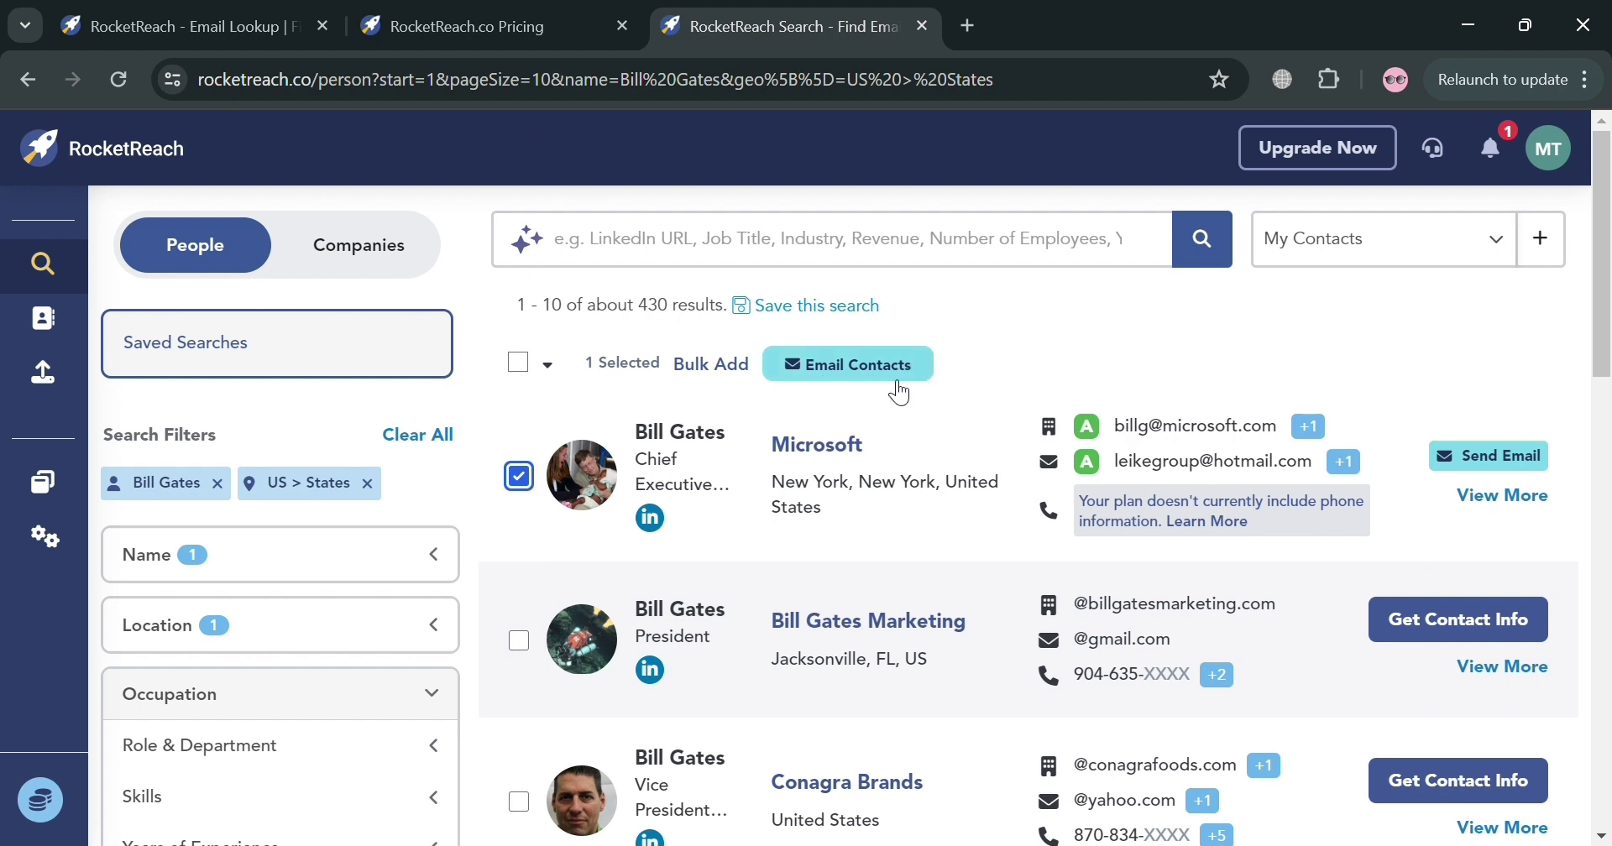
{"action": "left_click", "coordinate": [1539, 249]}
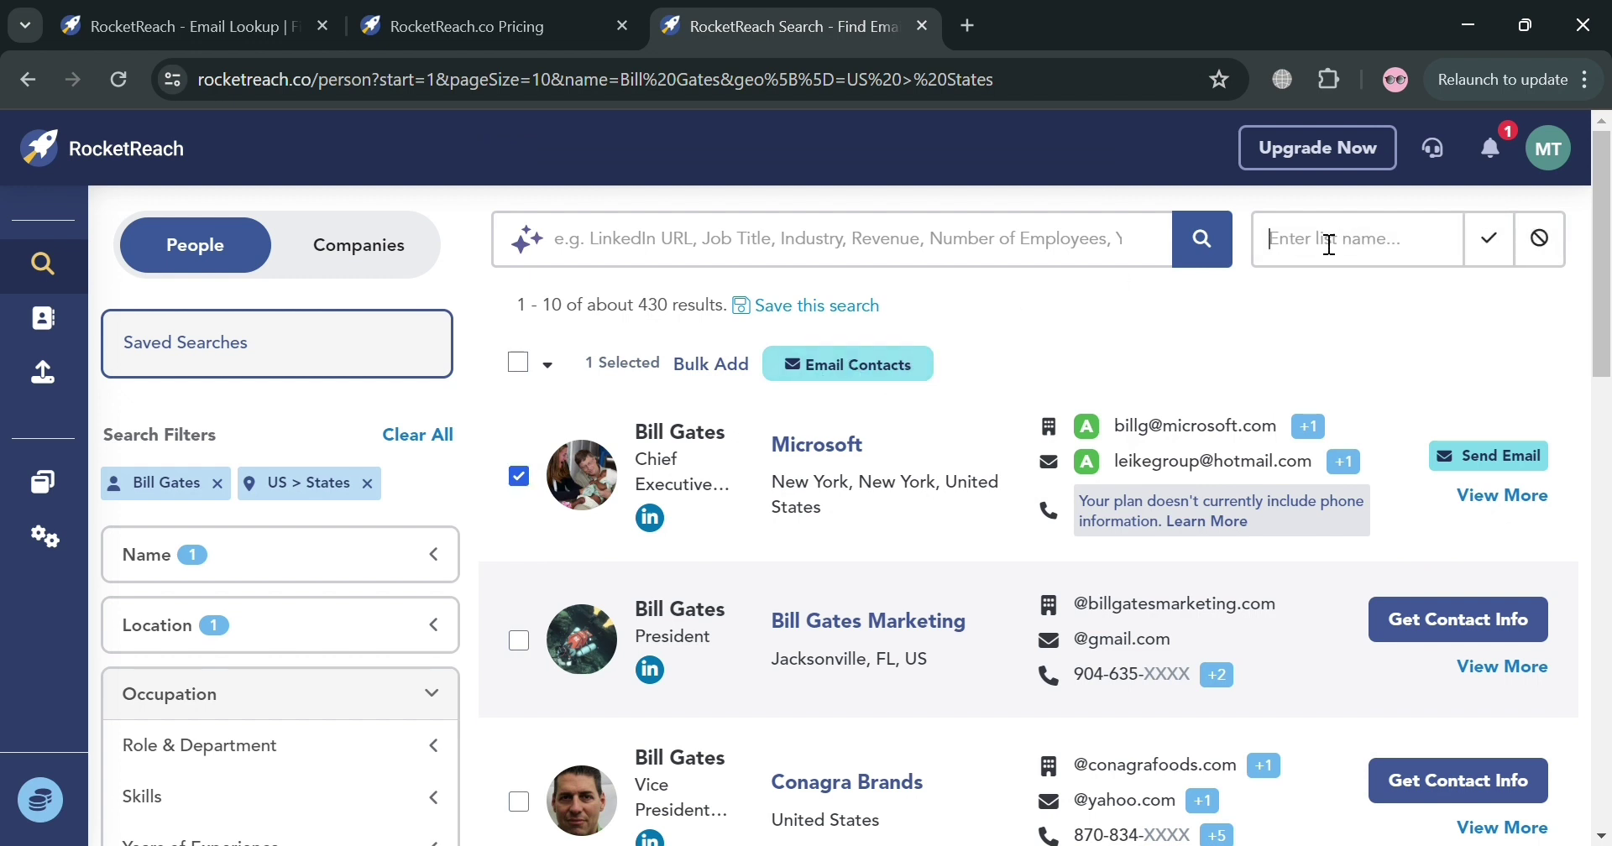
{"action": "type", "text": "bill gates"}
{"action": "left_click", "coordinate": [1487, 246]}
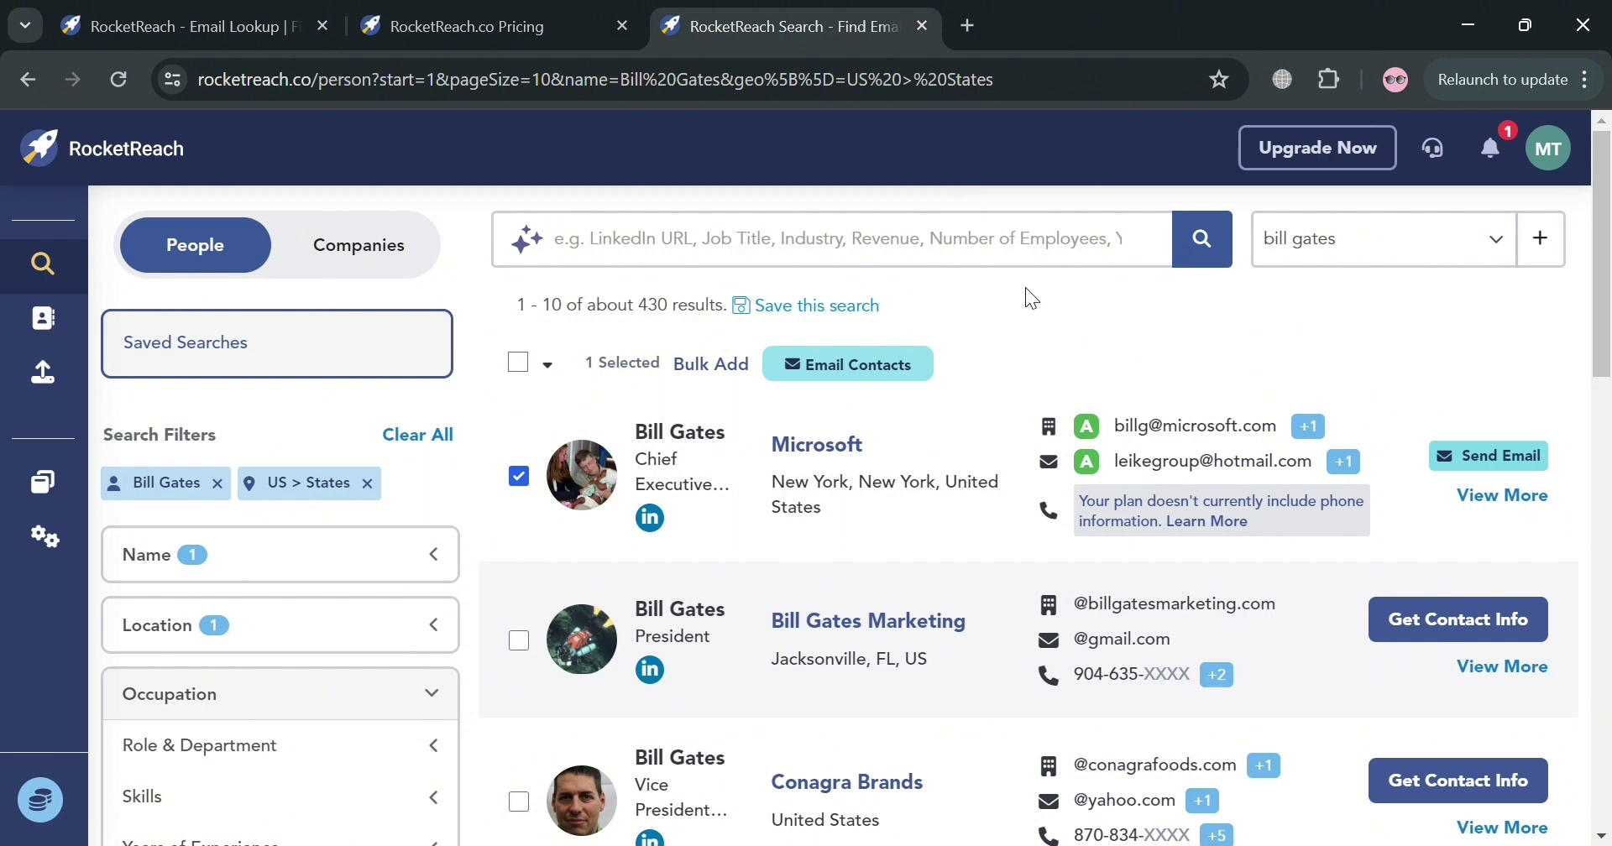
{"action": "left_click", "coordinate": [378, 247]}
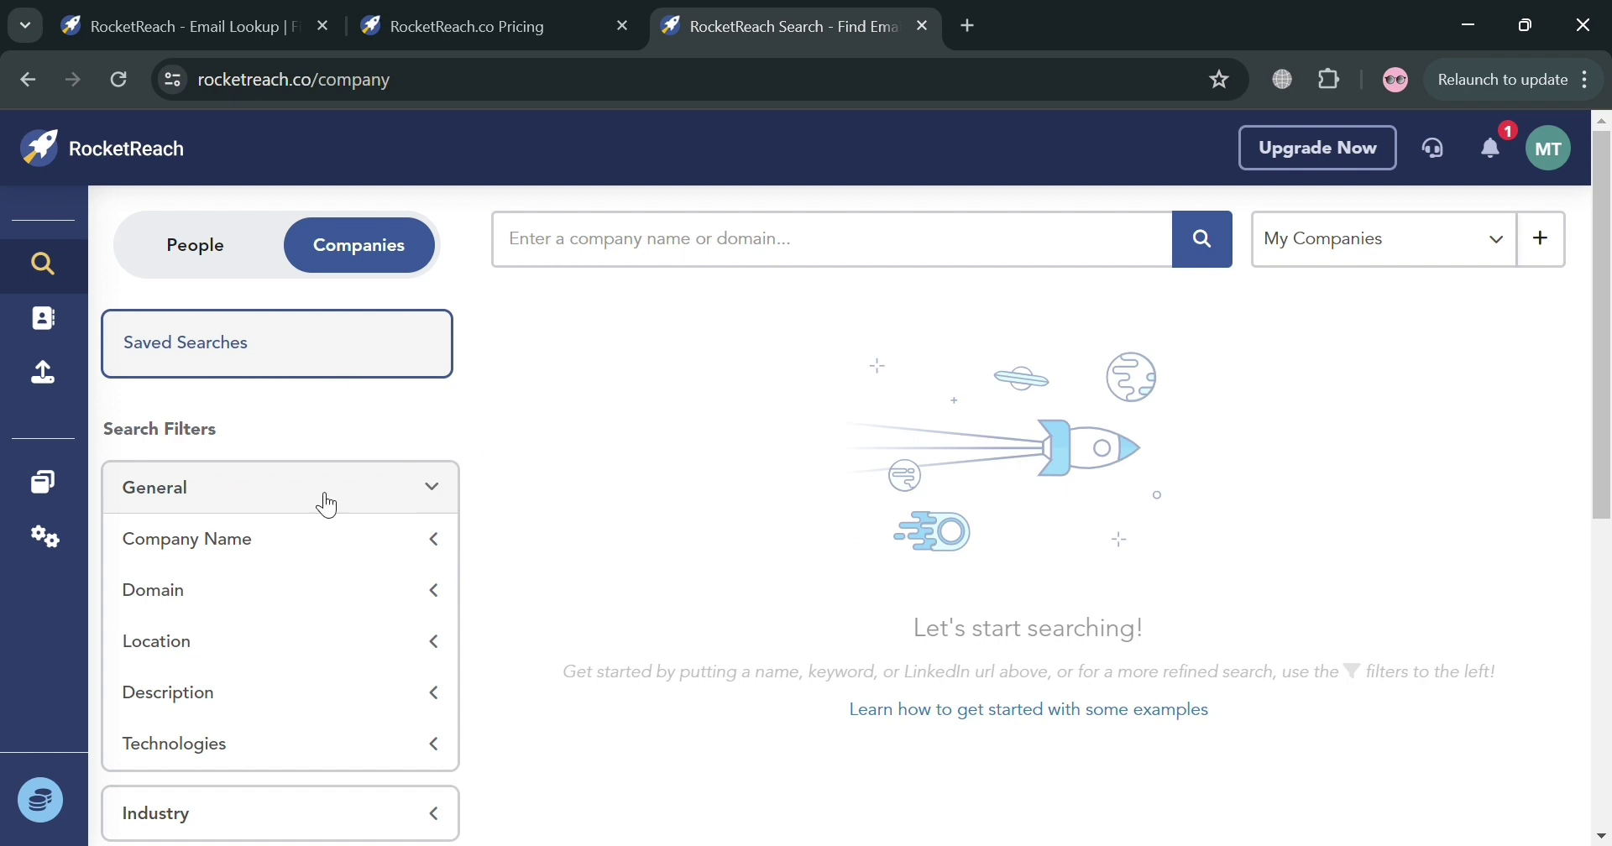
Step: Collapse and re-expand the General company filters
{"action": "scroll", "coordinate": [324, 501], "scroll_direction": "down", "scroll_amount": 2}
{"action": "scroll", "coordinate": [325, 504], "scroll_direction": "up", "scroll_amount": 2}
{"action": "scroll", "coordinate": [369, 638], "scroll_direction": "down", "scroll_amount": 3}
{"action": "left_click", "coordinate": [451, 249]}
{"action": "left_click", "coordinate": [434, 266]}
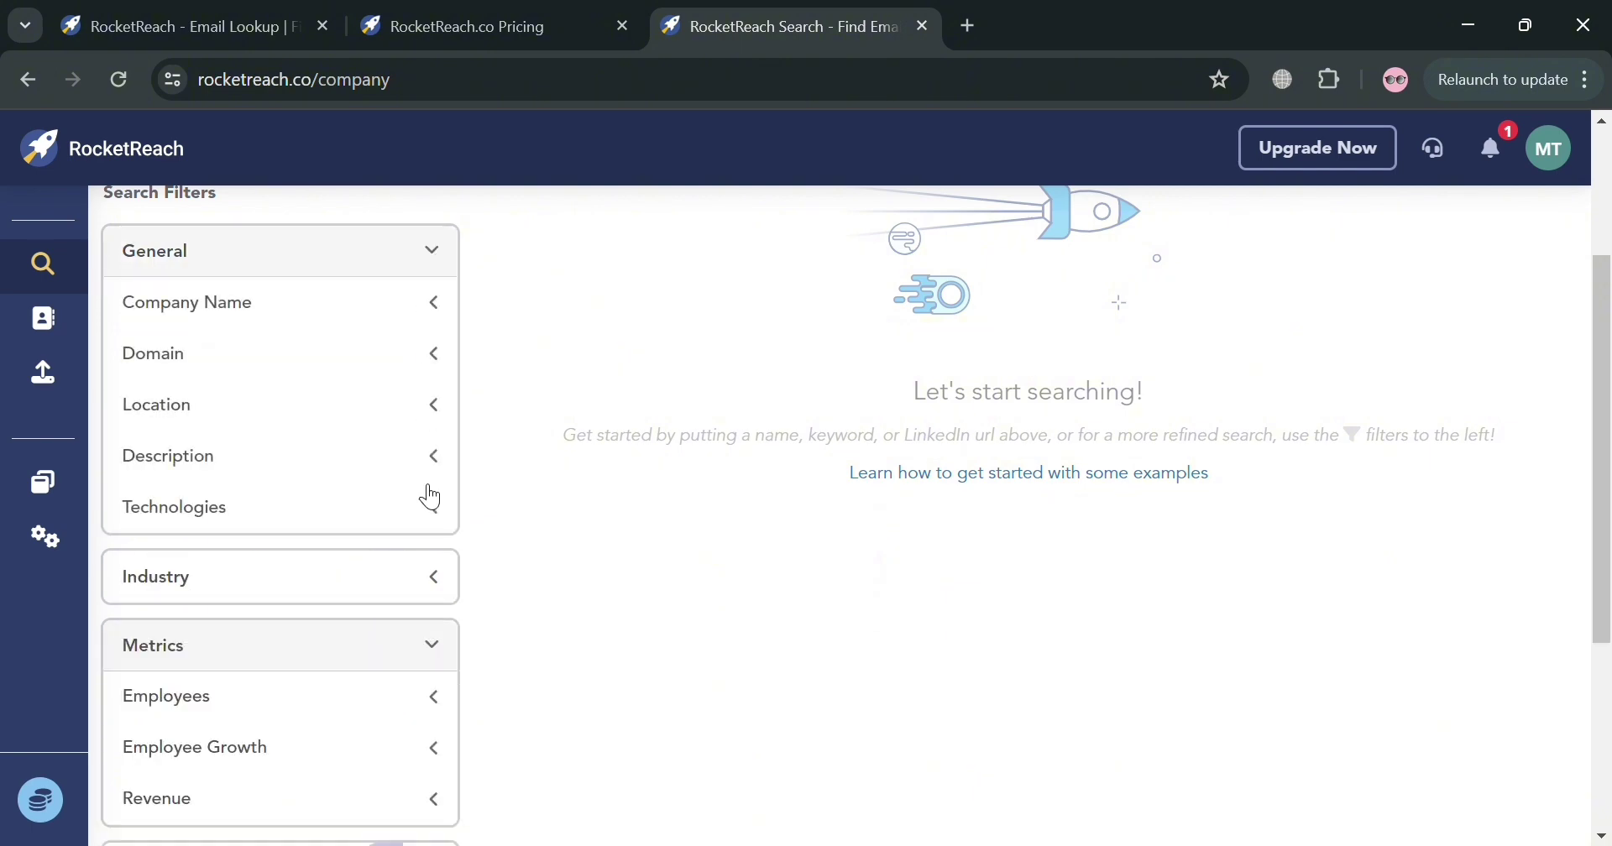
{"action": "scroll", "coordinate": [445, 646], "scroll_direction": "down", "scroll_amount": 3}
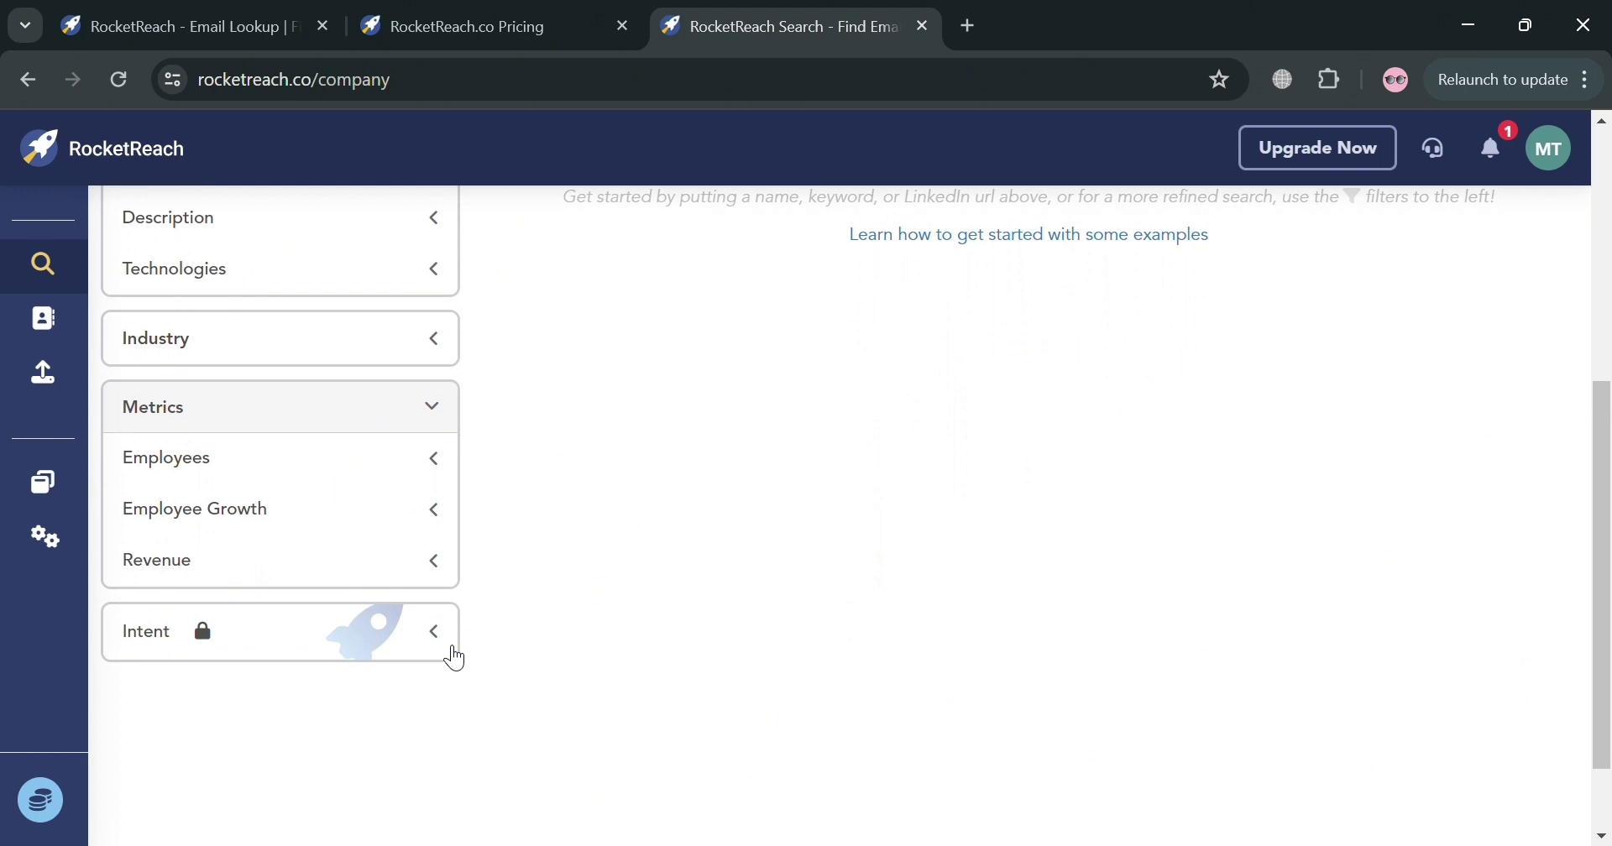
{"action": "scroll", "coordinate": [458, 651], "scroll_direction": "up", "scroll_amount": 6}
Step: Search companies for Lays and add the French LAYS result to the list
{"action": "left_click", "coordinate": [1006, 252]}
{"action": "type", "text": "Tesla"}
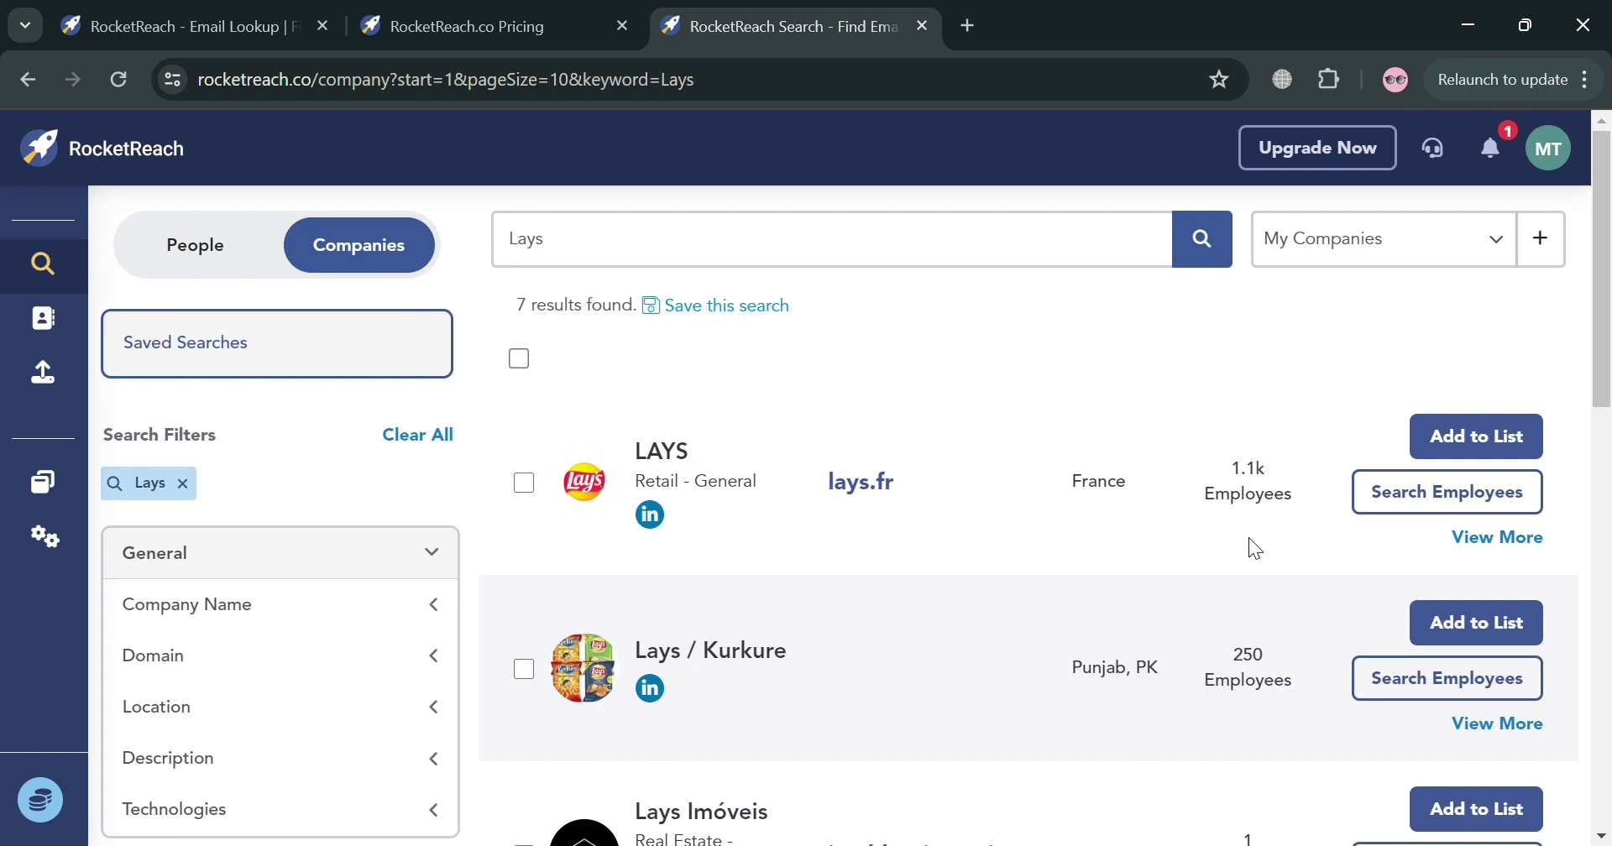
{"action": "left_click", "coordinate": [1500, 449]}
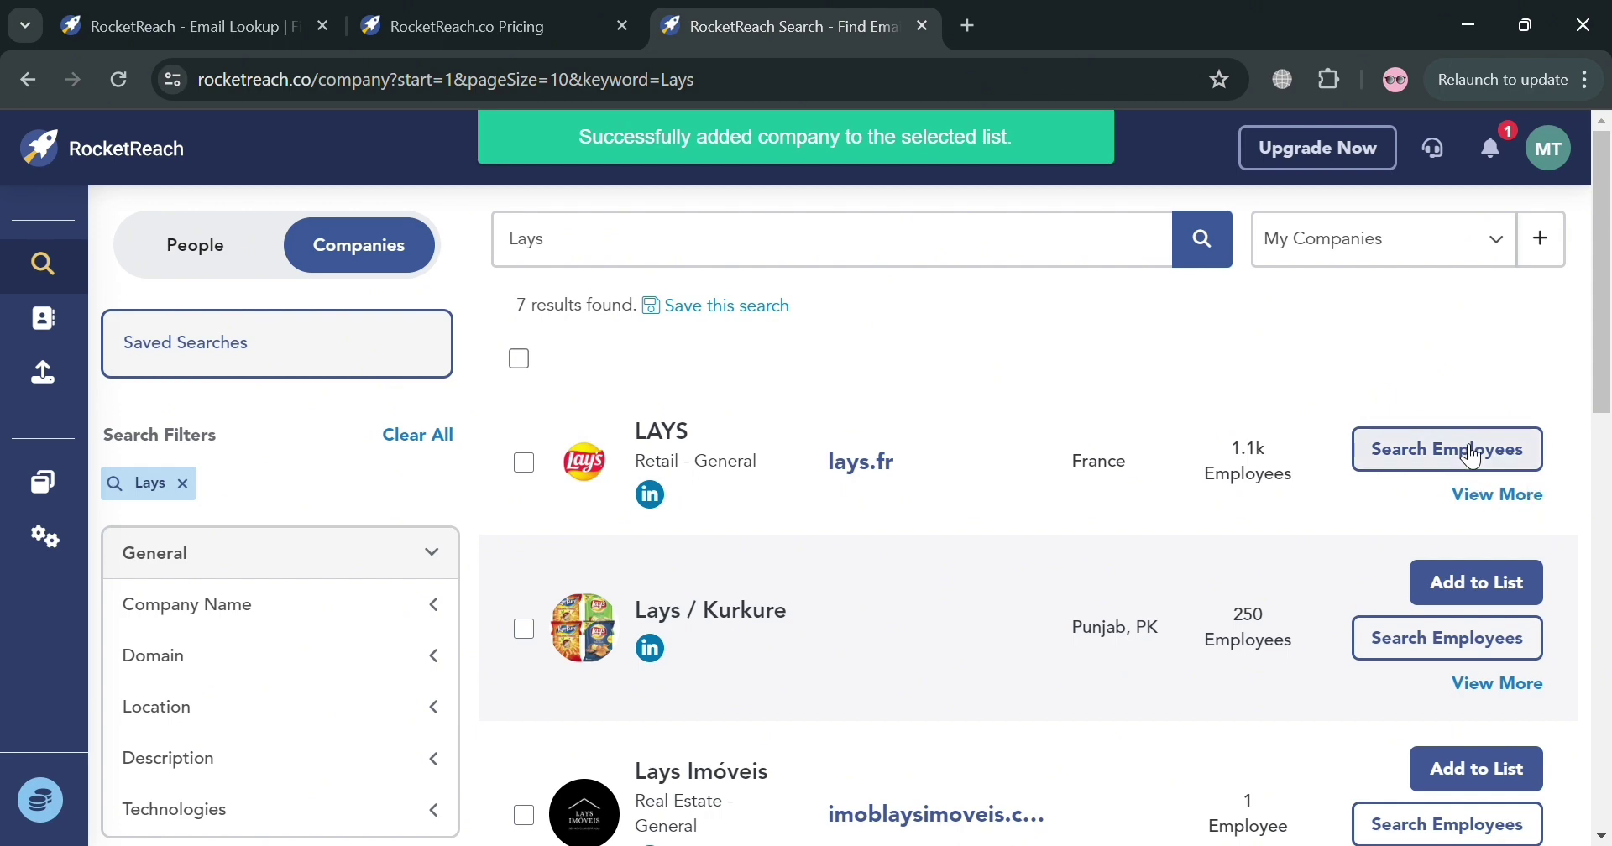
Step: Open the LAYS company details and switch between its Growth and Org Chart views
{"action": "left_click", "coordinate": [1511, 504]}
{"action": "scroll", "coordinate": [773, 680], "scroll_direction": "down", "scroll_amount": 3}
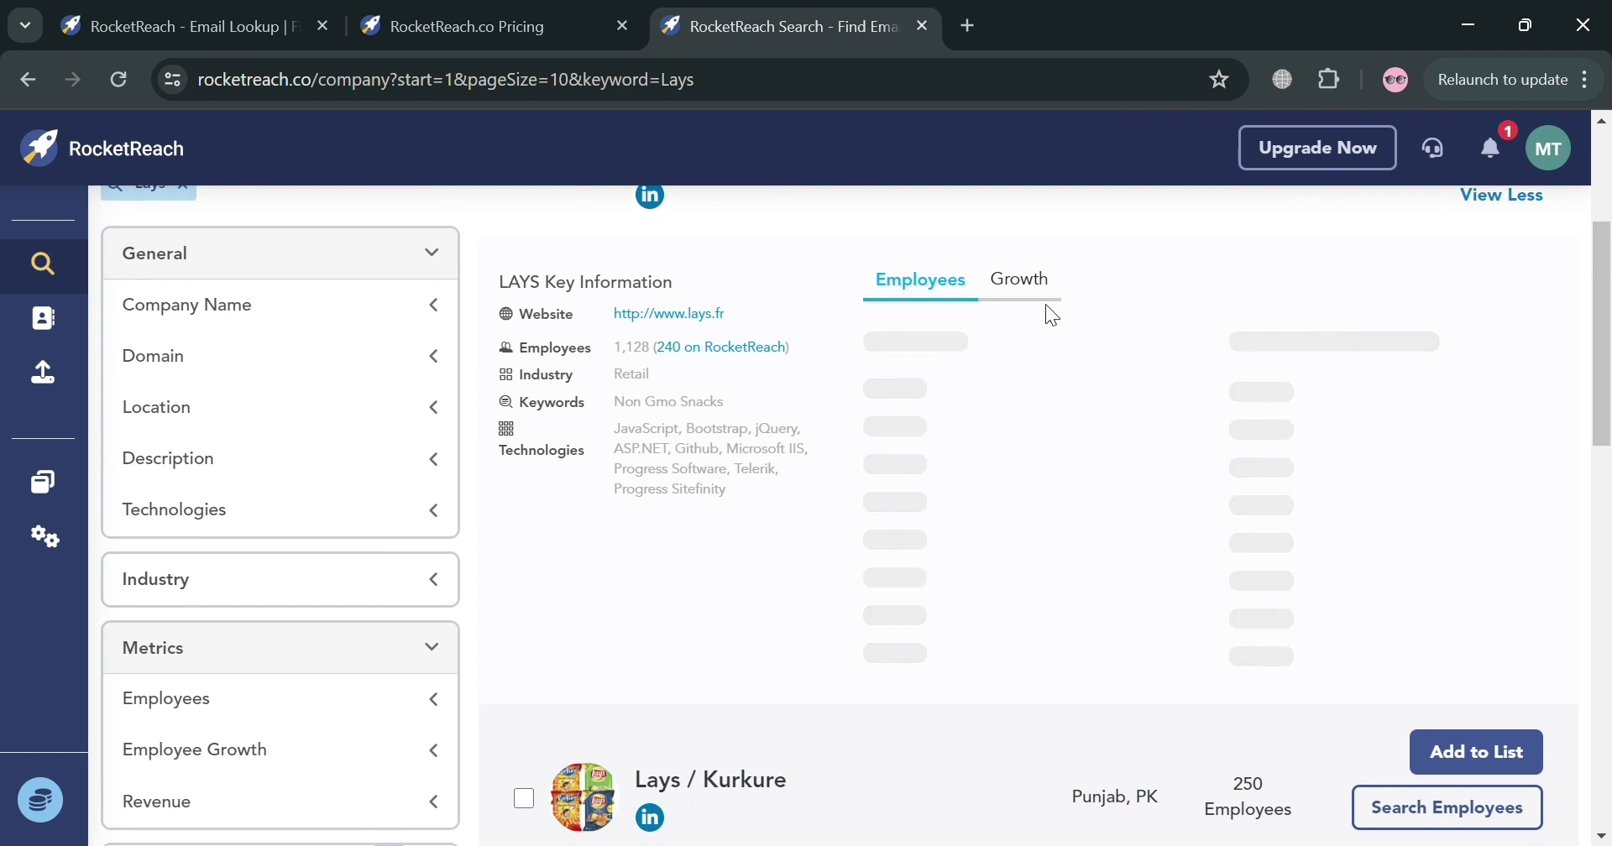
{"action": "left_click", "coordinate": [1038, 284]}
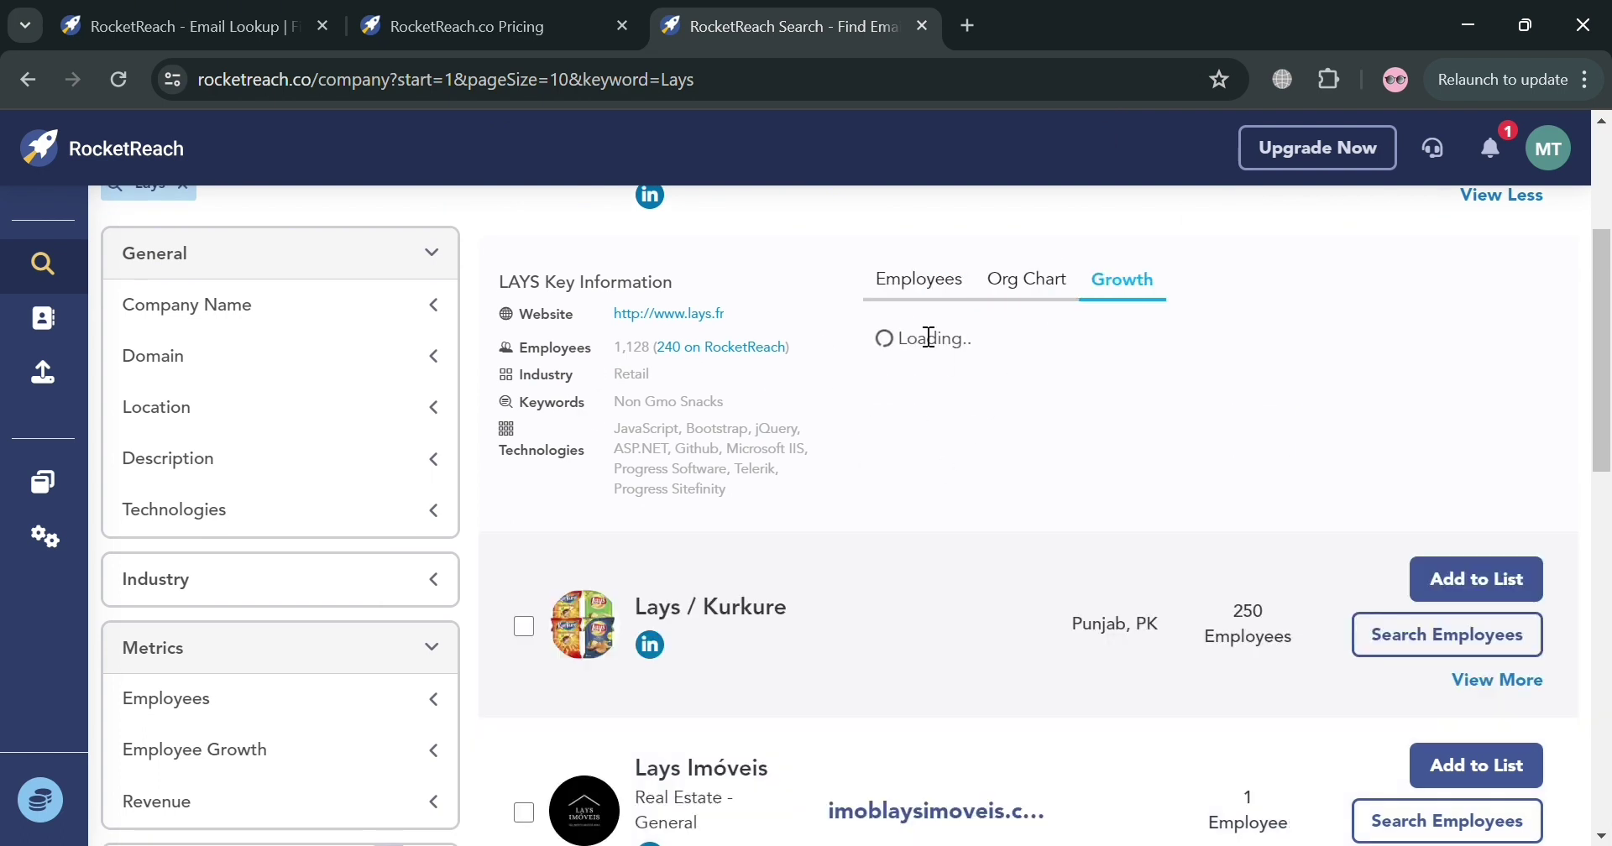
{"action": "left_click", "coordinate": [1032, 275]}
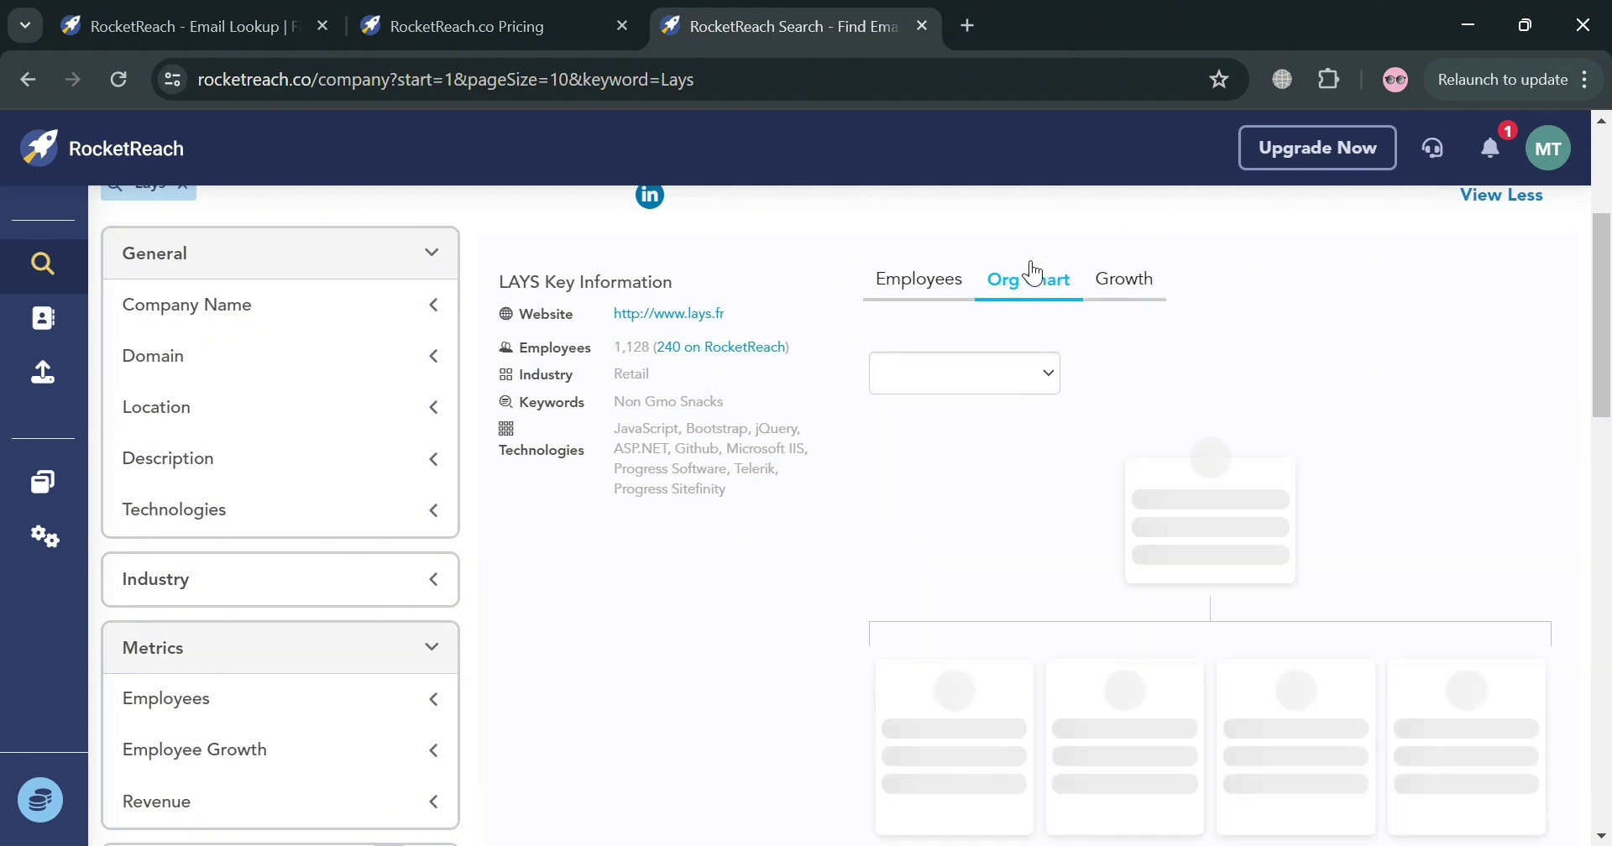
{"action": "scroll", "coordinate": [1107, 682], "scroll_direction": "down", "scroll_amount": 2}
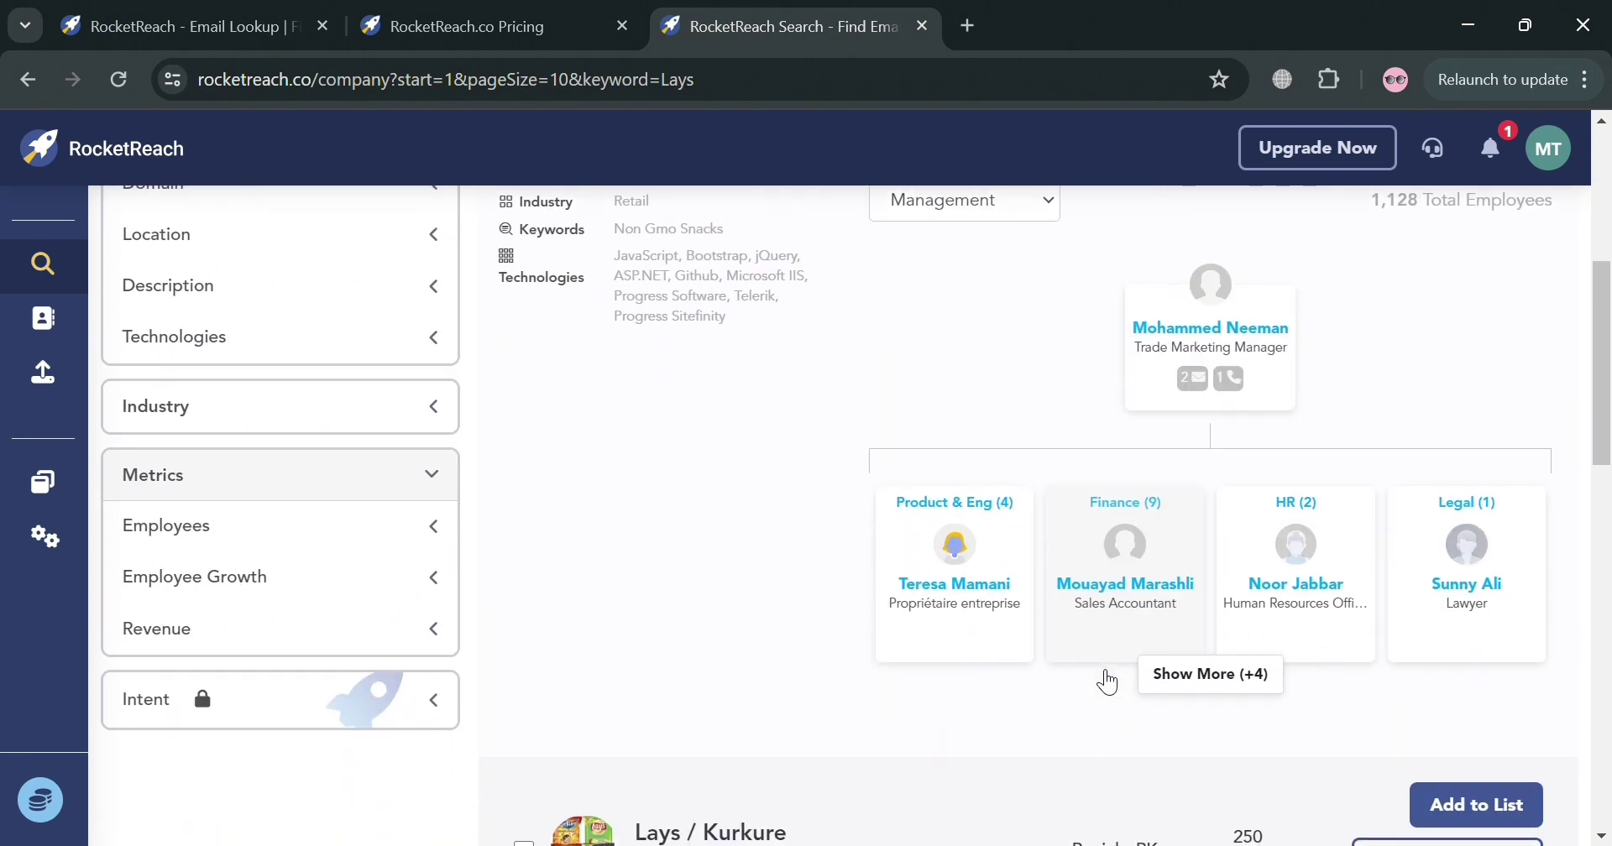
{"action": "scroll", "coordinate": [1100, 683], "scroll_direction": "up", "scroll_amount": 2}
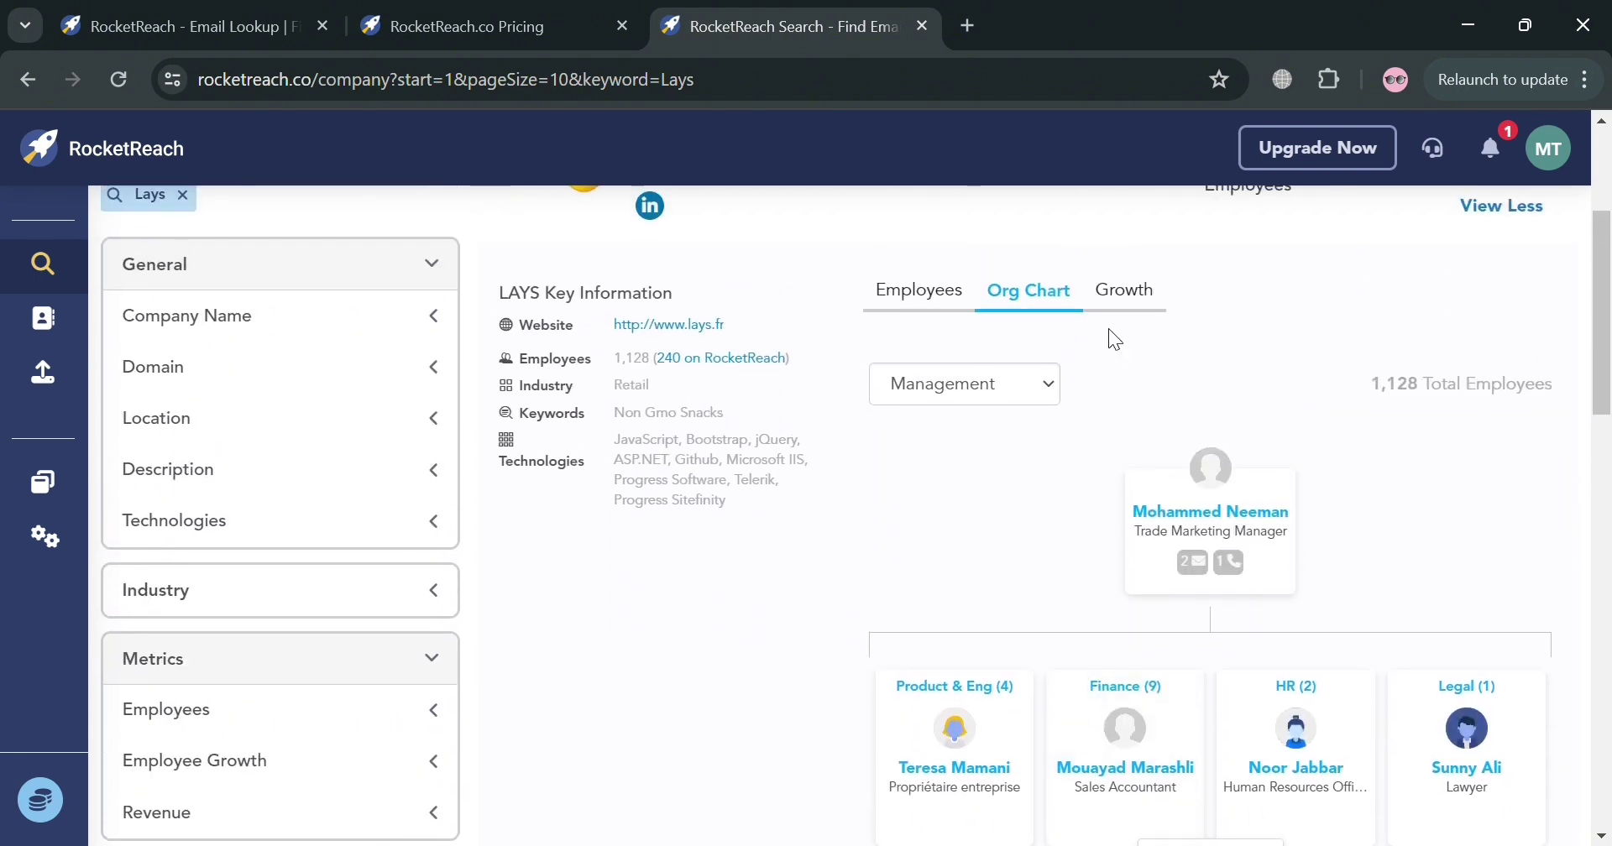
Step: Show the LAYS quarterly employee growth chart, then go to My Lists
{"action": "left_click", "coordinate": [1122, 294]}
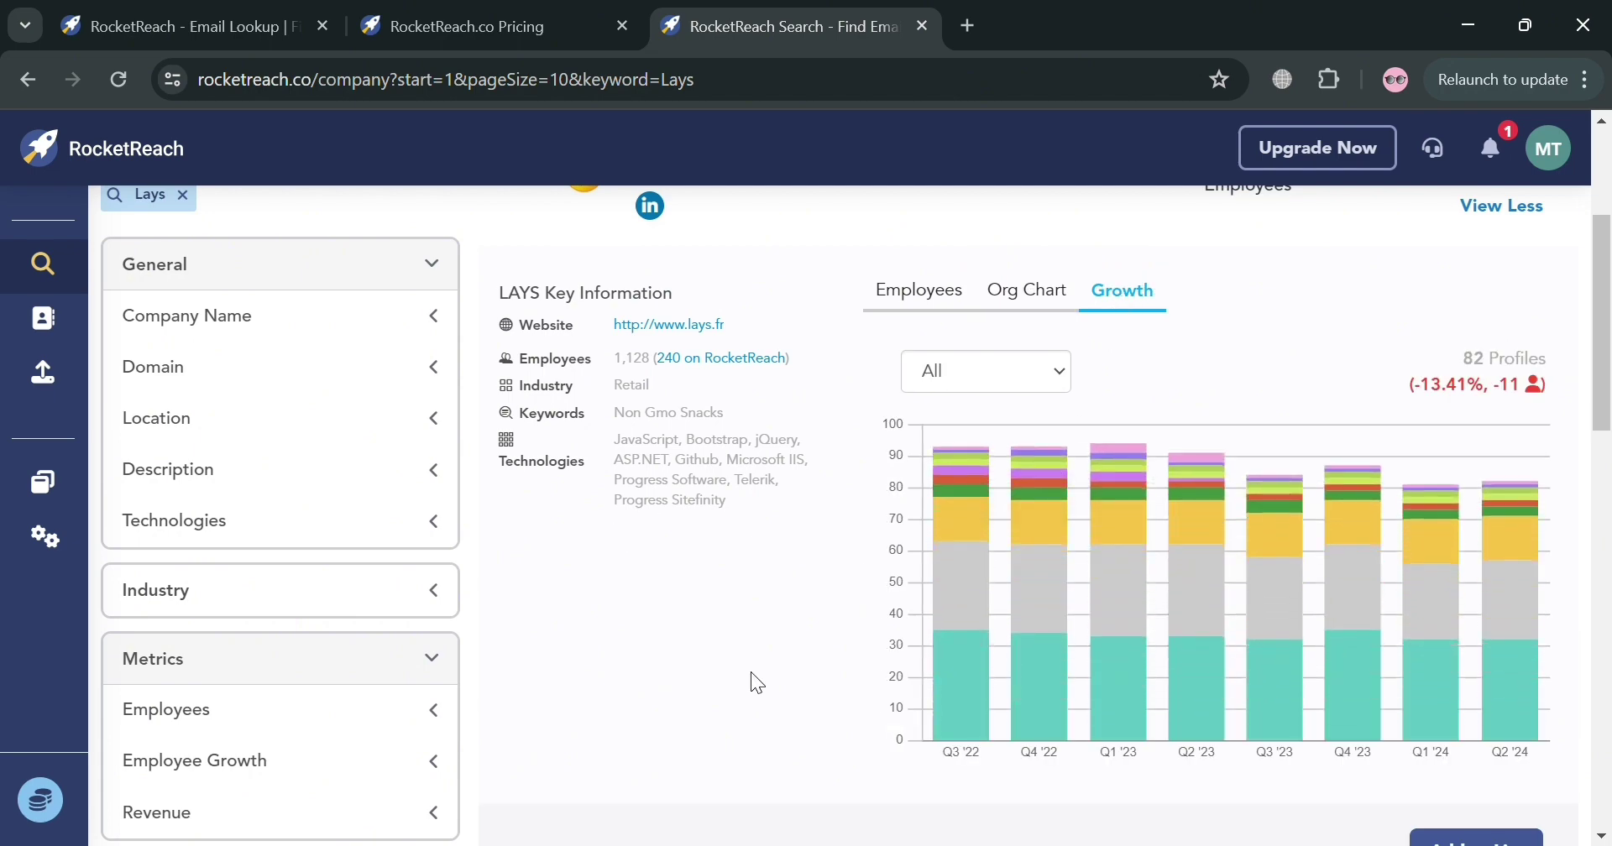
{"action": "scroll", "coordinate": [664, 665], "scroll_direction": "down", "scroll_amount": 5}
{"action": "scroll", "coordinate": [666, 657], "scroll_direction": "down", "scroll_amount": 1}
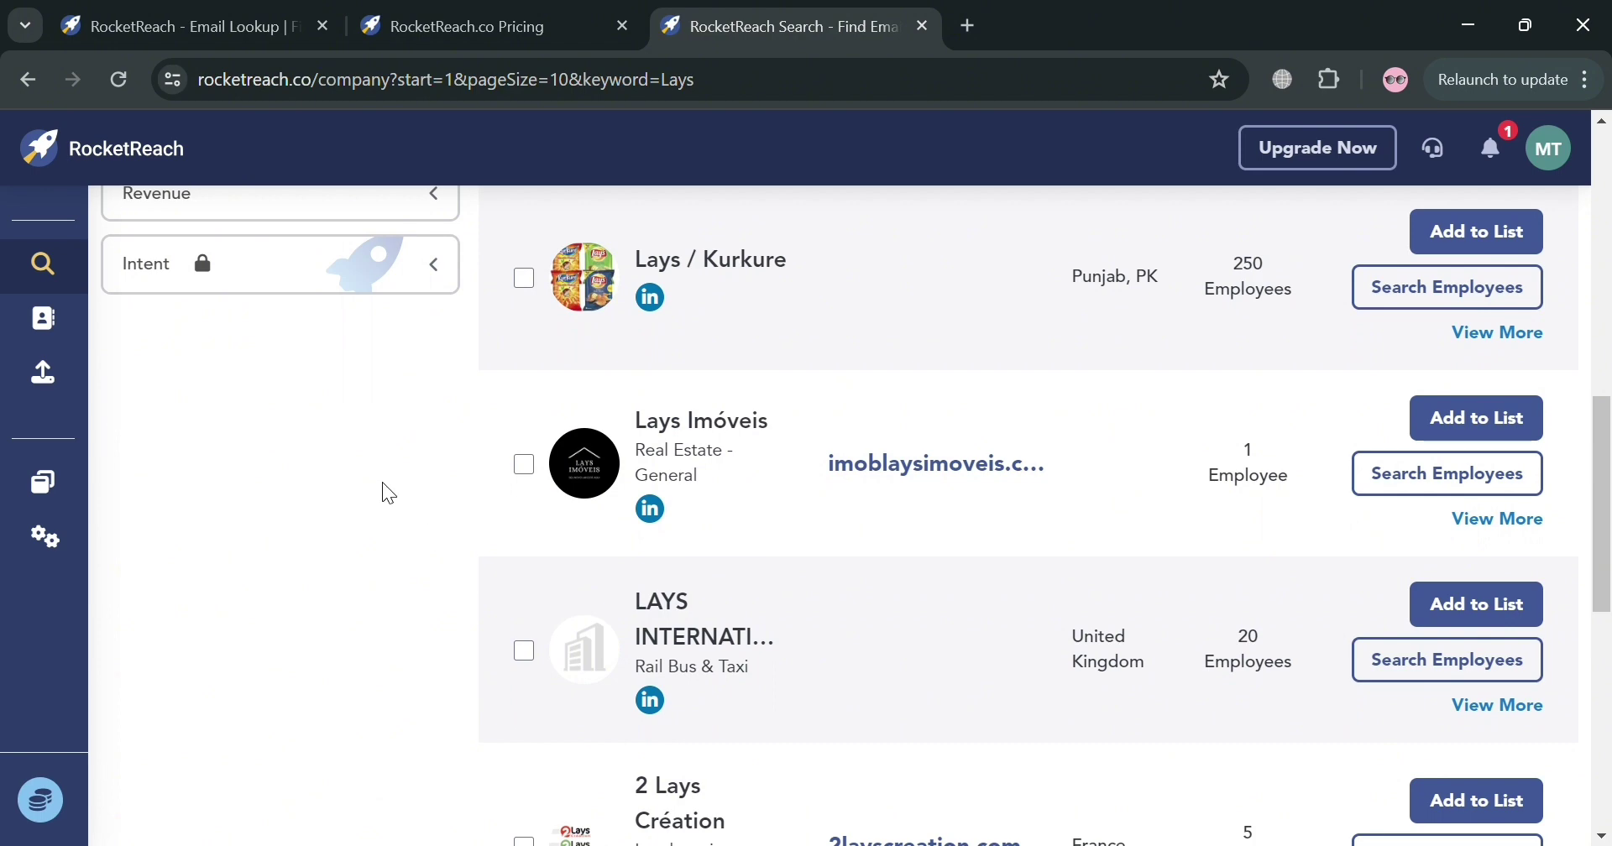
{"action": "scroll", "coordinate": [380, 483], "scroll_direction": "up", "scroll_amount": 5}
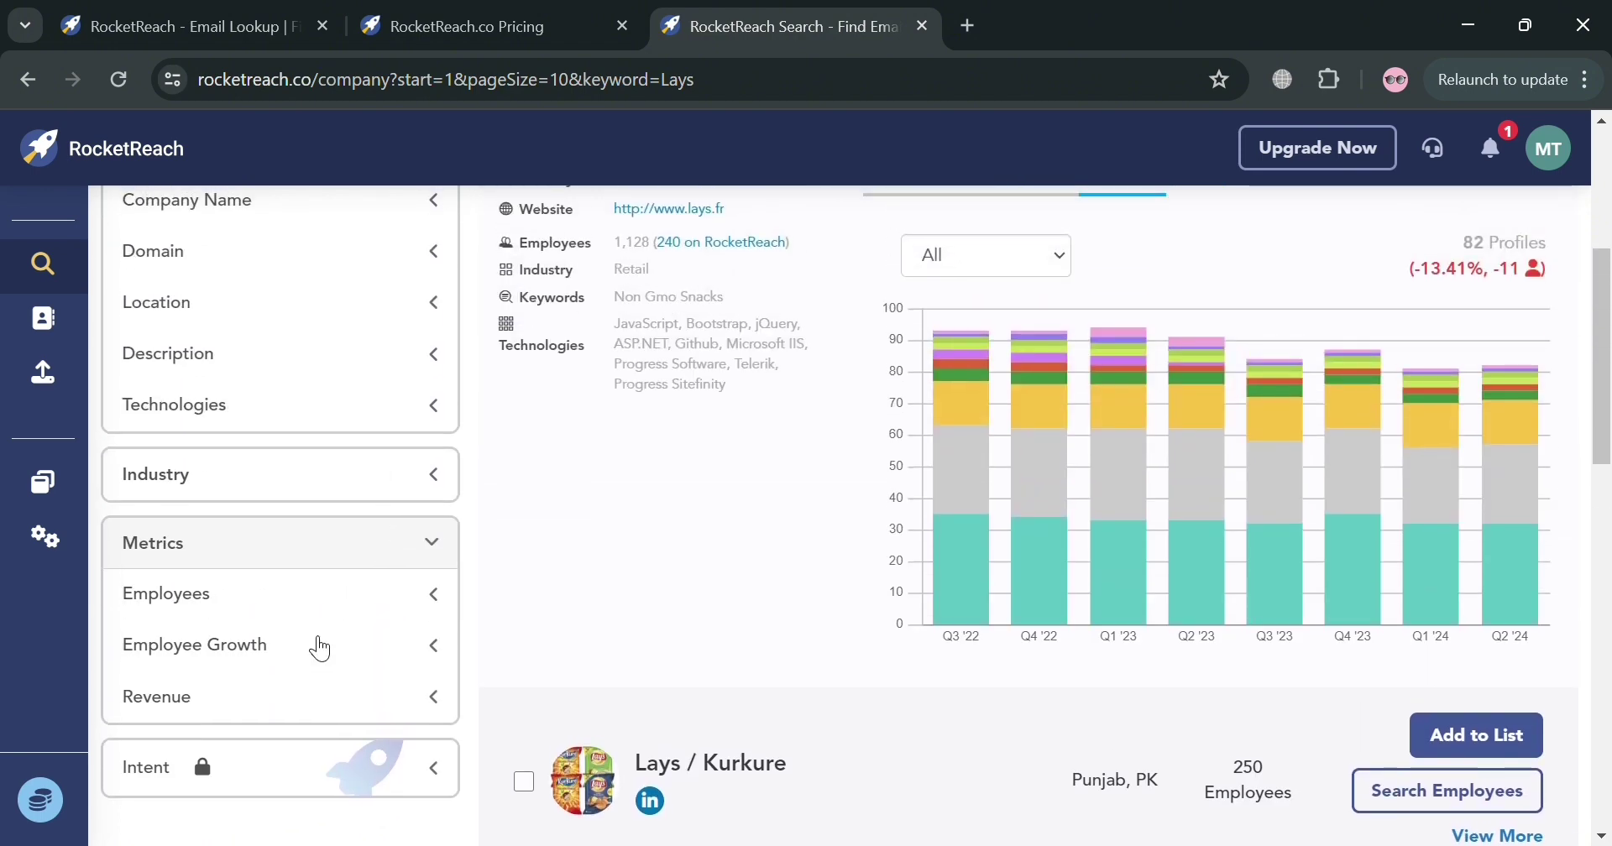
{"action": "scroll", "coordinate": [319, 648], "scroll_direction": "up", "scroll_amount": 4}
{"action": "left_click", "coordinate": [65, 319]}
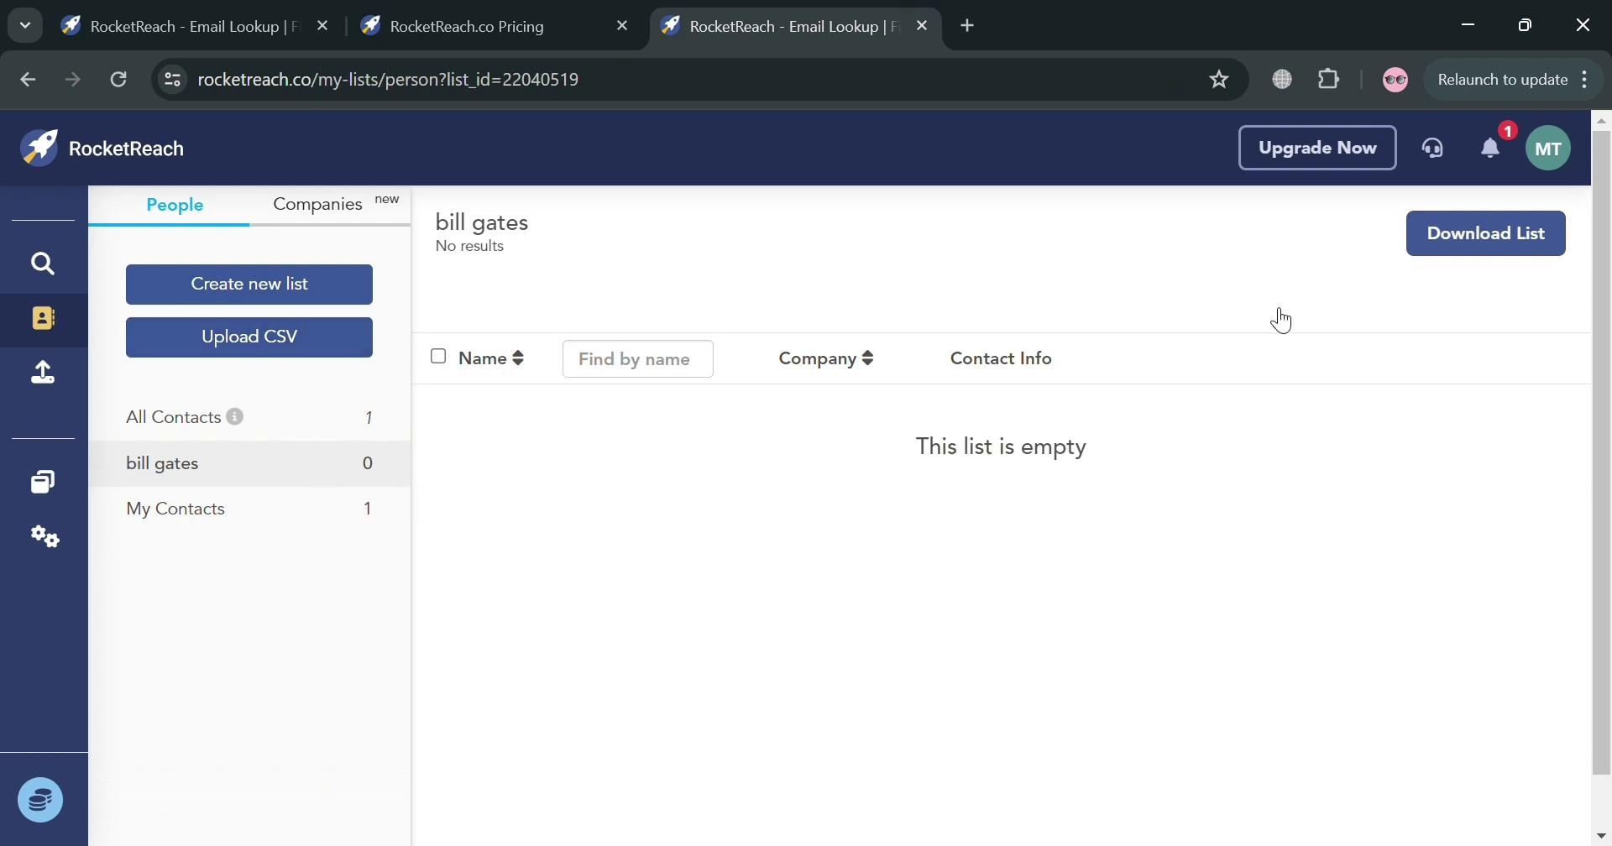
Step: Create and open a new people list named 'lawyer', then switch to the company lists
{"action": "mouse_move", "coordinate": [190, 317]}
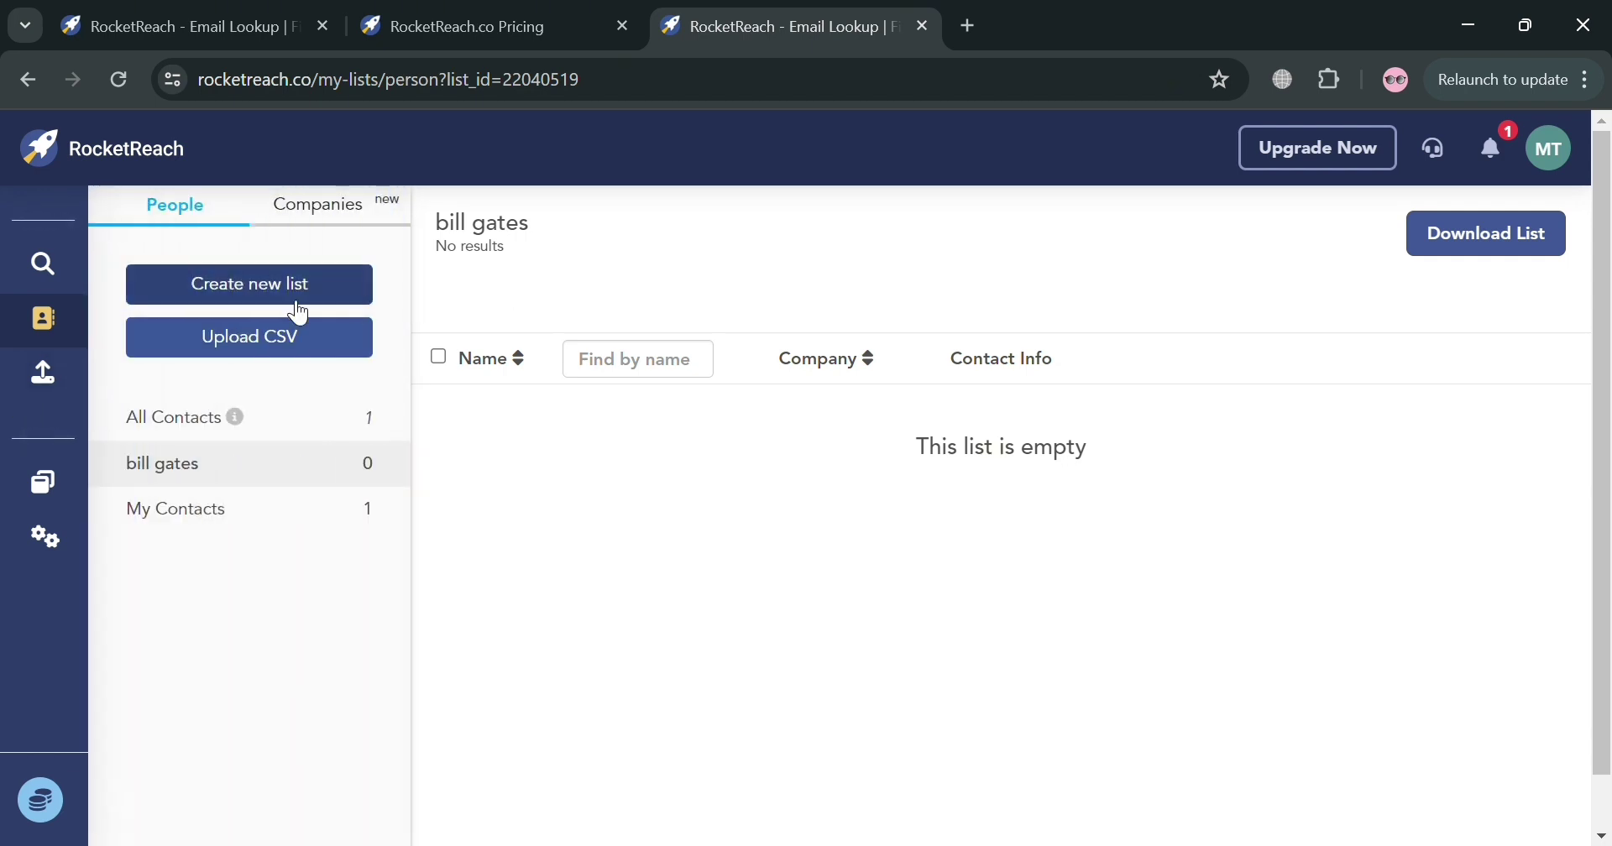
{"action": "left_click", "coordinate": [290, 303]}
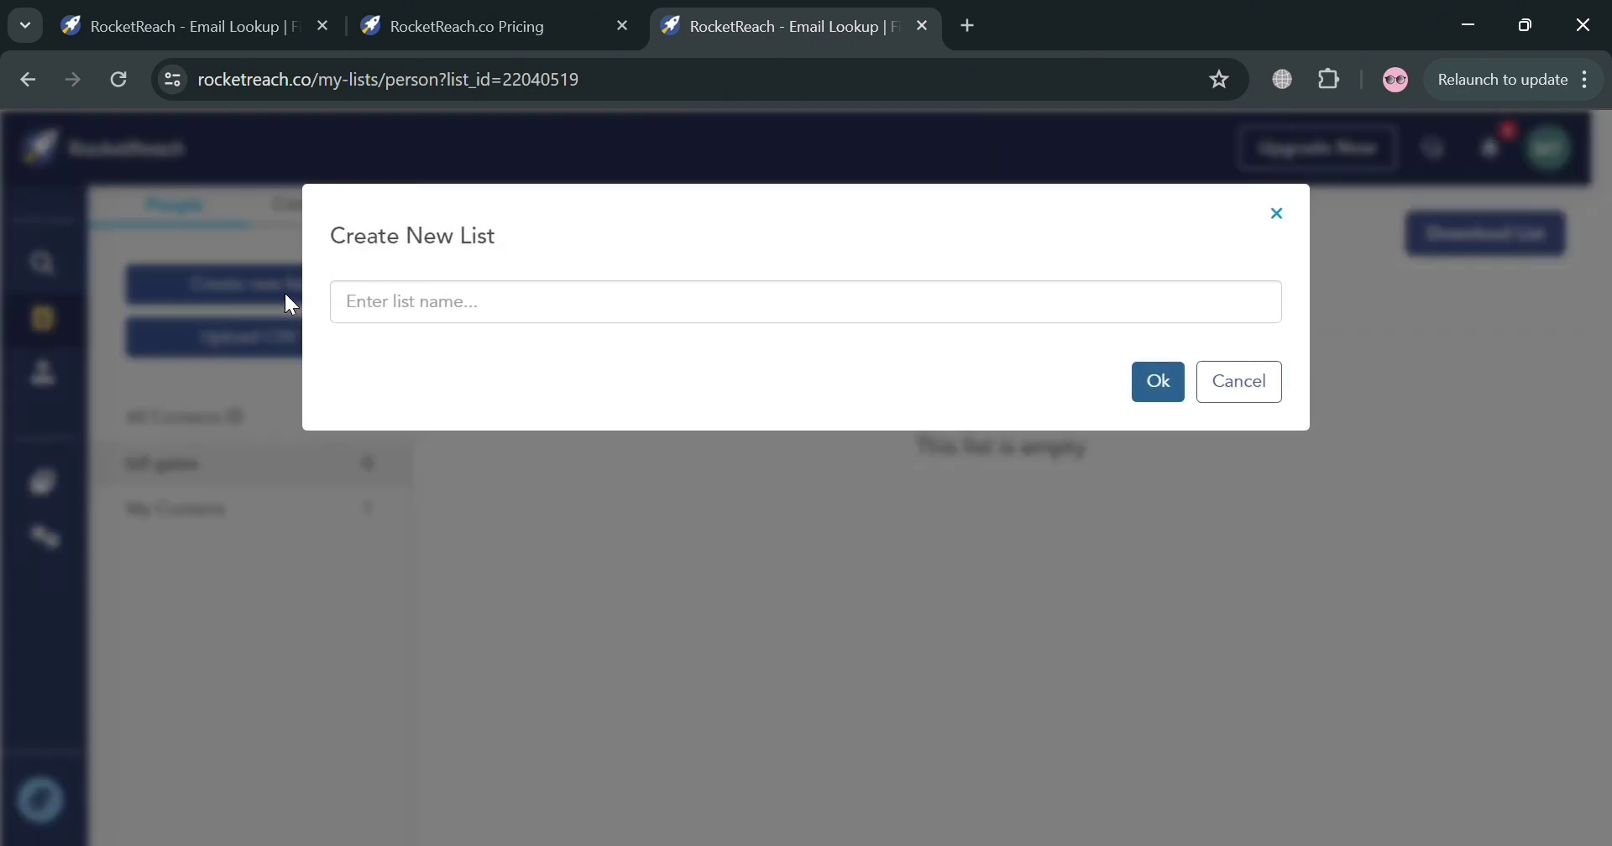
{"action": "left_click", "coordinate": [494, 323]}
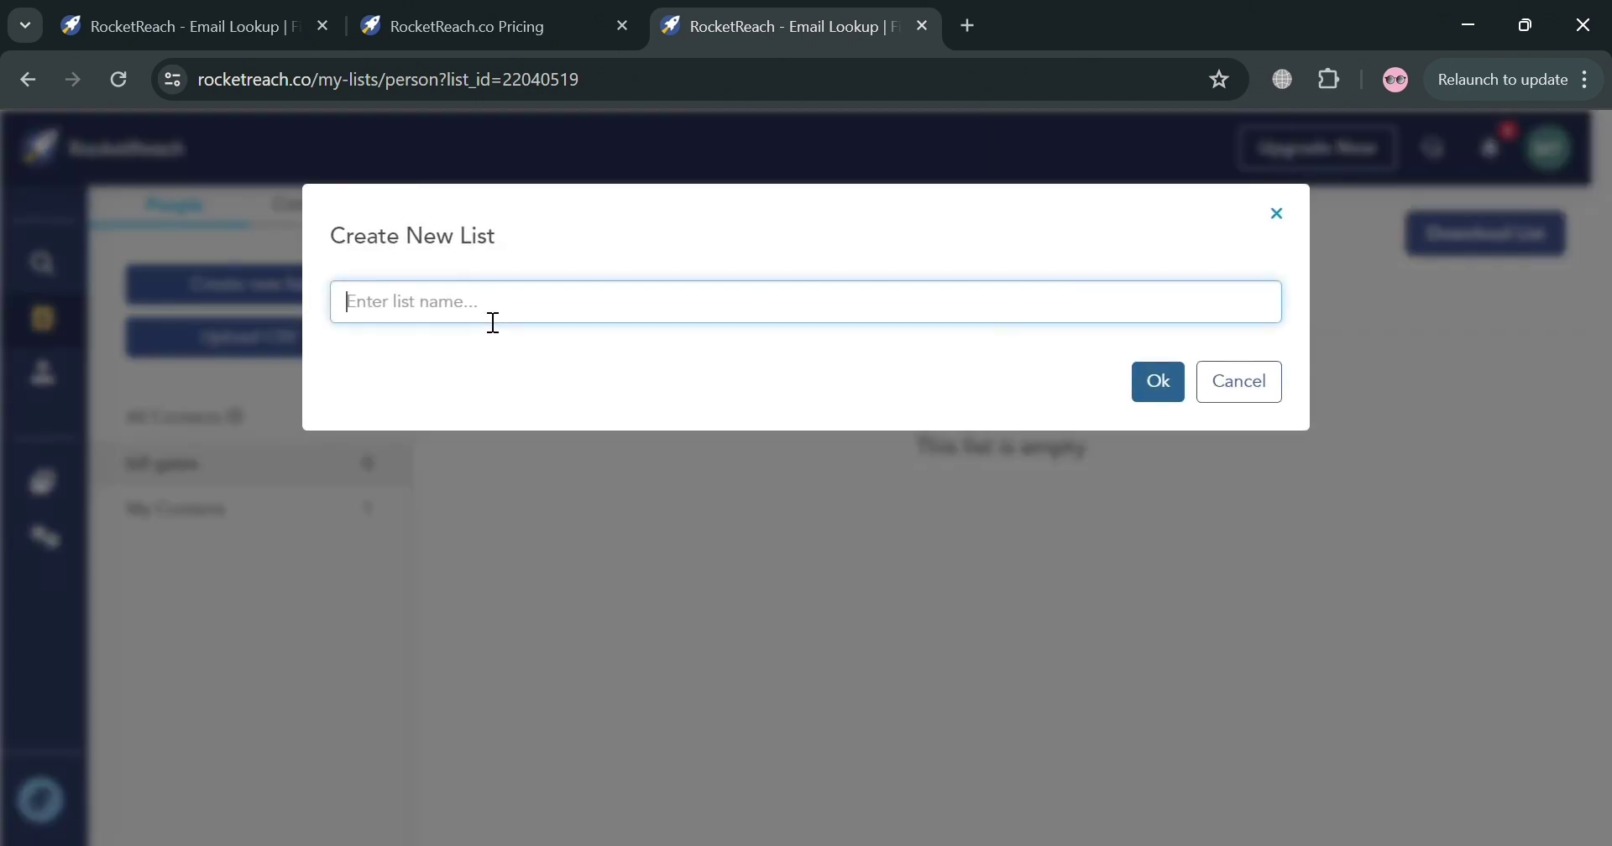
{"action": "type", "text": "ec"}
{"action": "key", "text": "BackSpace"}
{"action": "key", "text": "BackSpace"}
{"action": "key", "text": "BackSpace"}
{"action": "type", "text": "lawyer"}
{"action": "left_click", "coordinate": [1160, 395]}
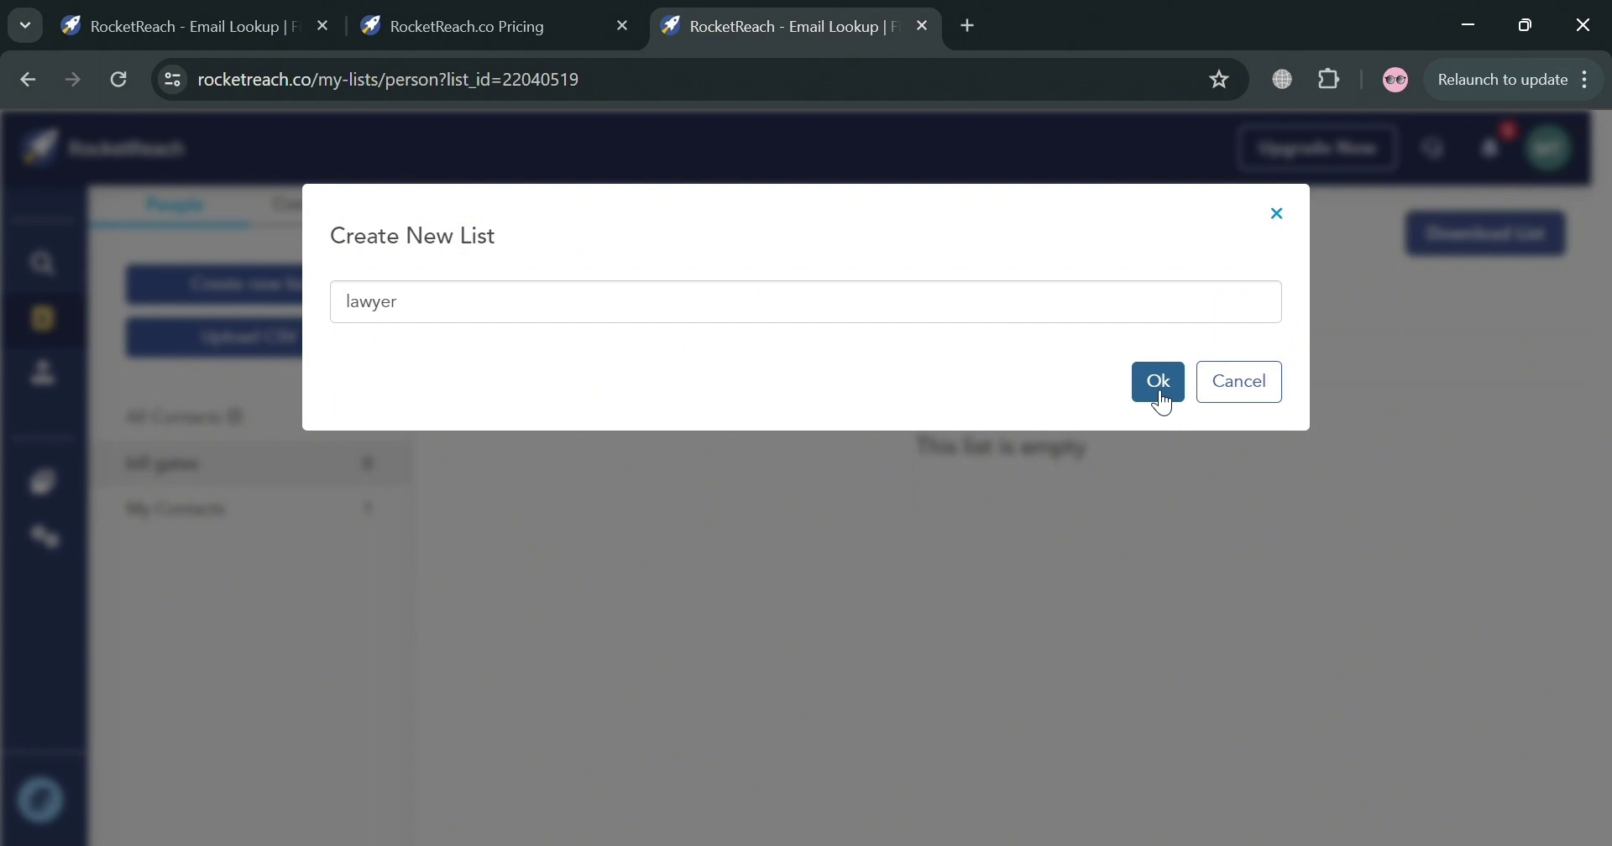
{"action": "left_click", "coordinate": [1160, 385]}
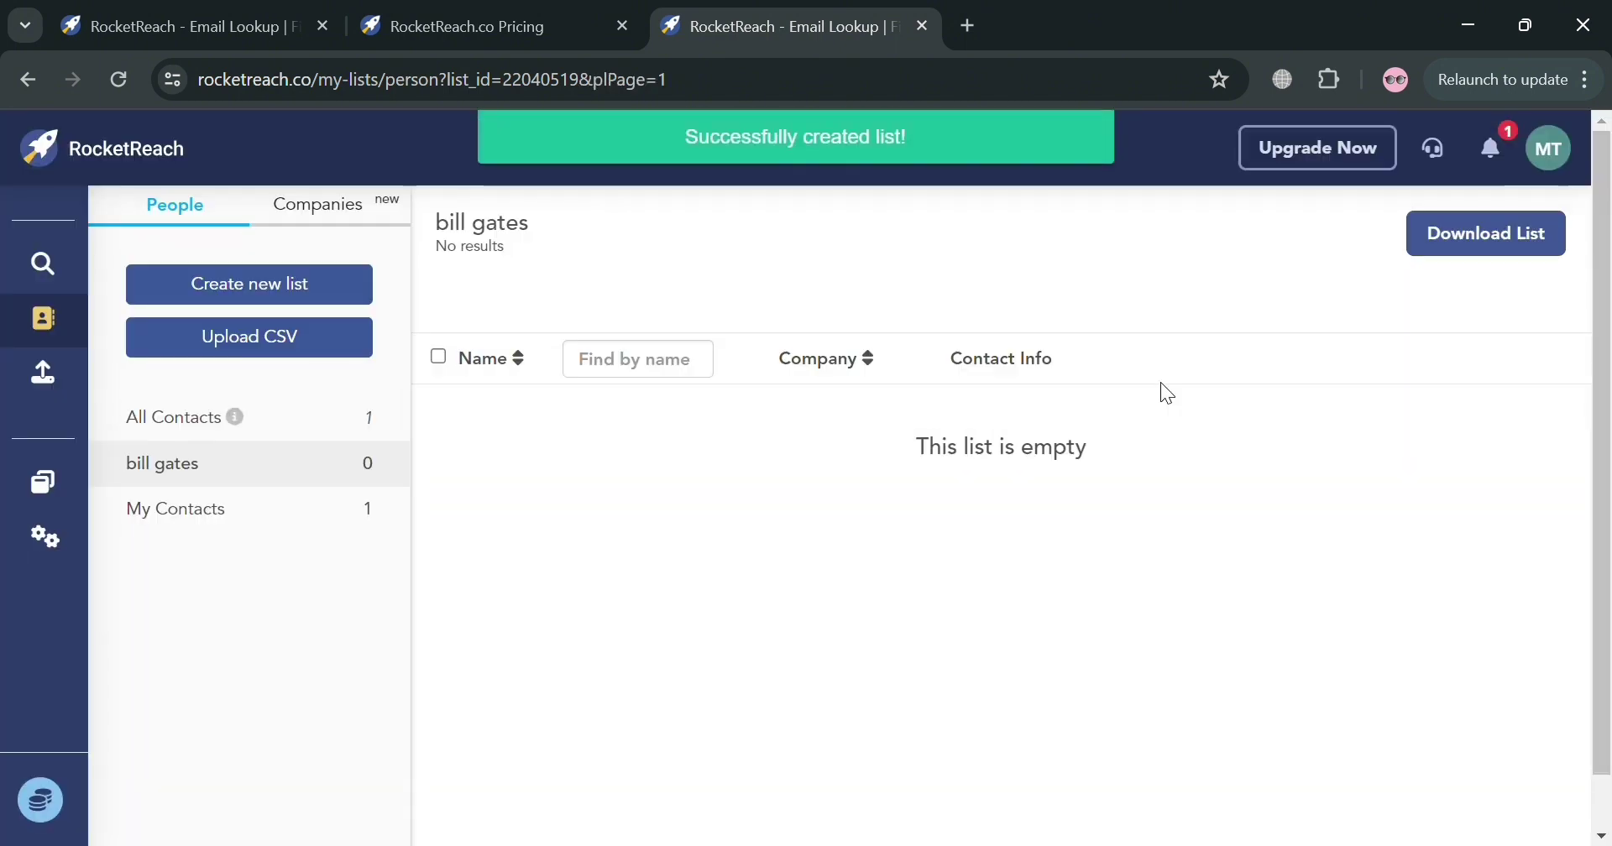
{"action": "left_click", "coordinate": [311, 474]}
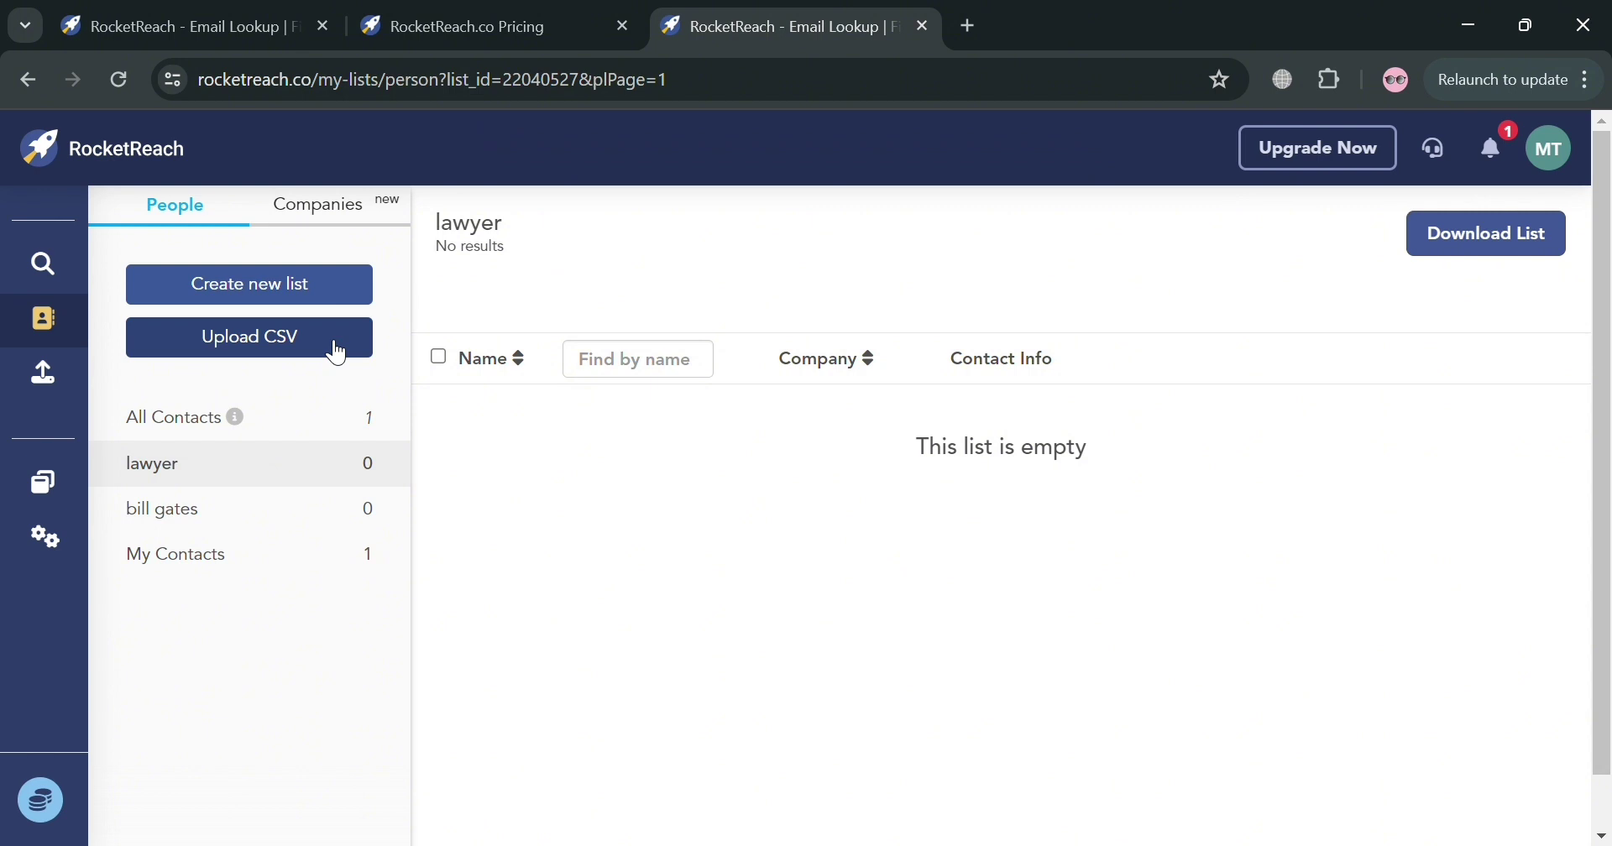
{"action": "left_click", "coordinate": [327, 221]}
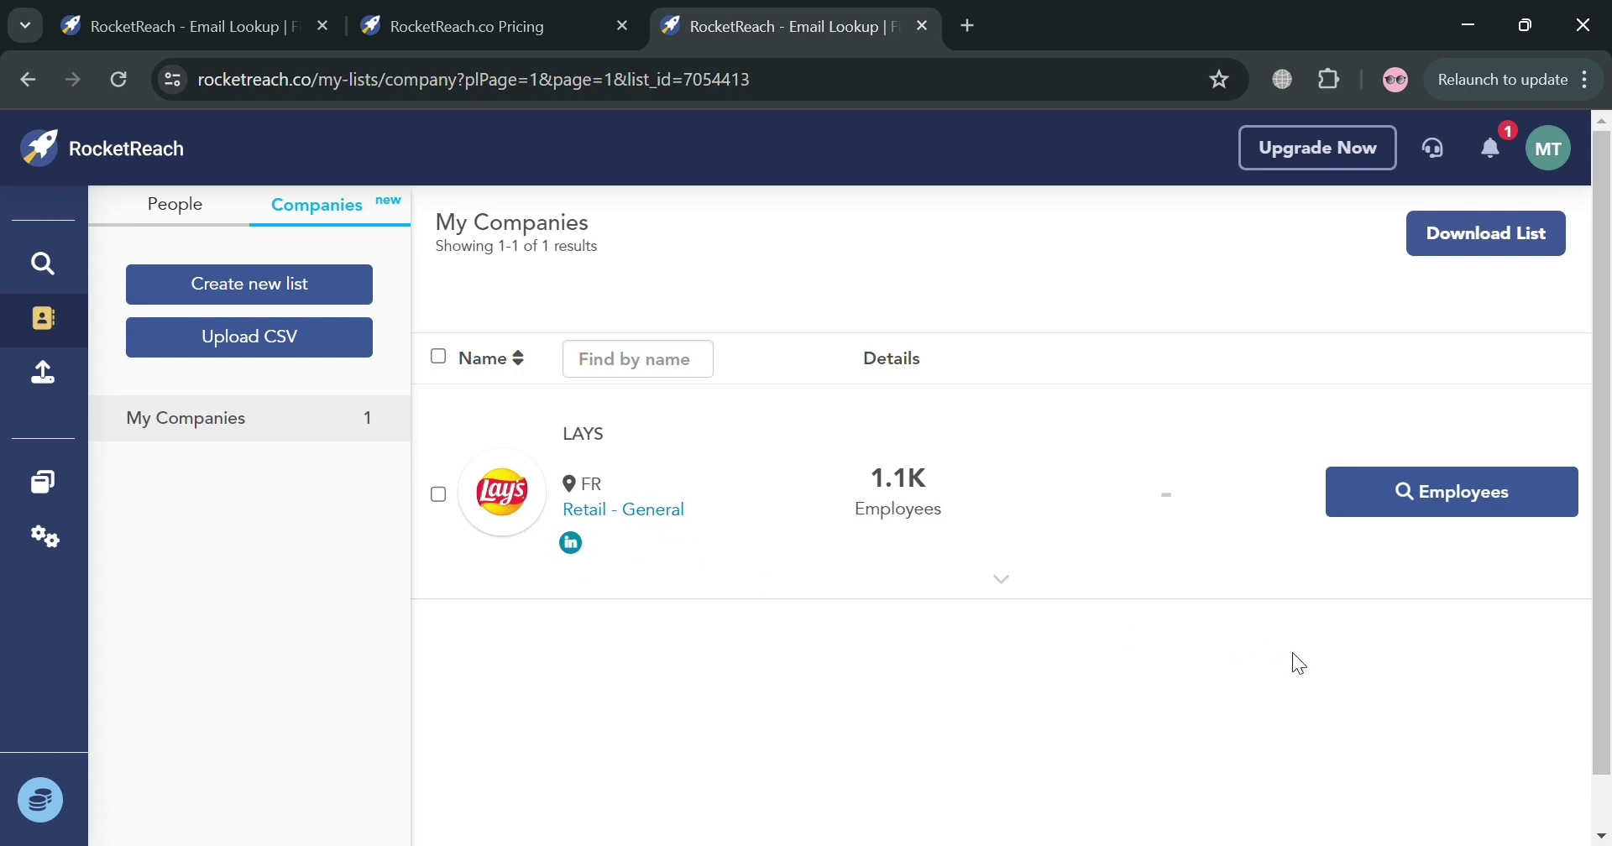
Step: Select the saved LAYS company and go to the Upload a List page
{"action": "left_click", "coordinate": [440, 493]}
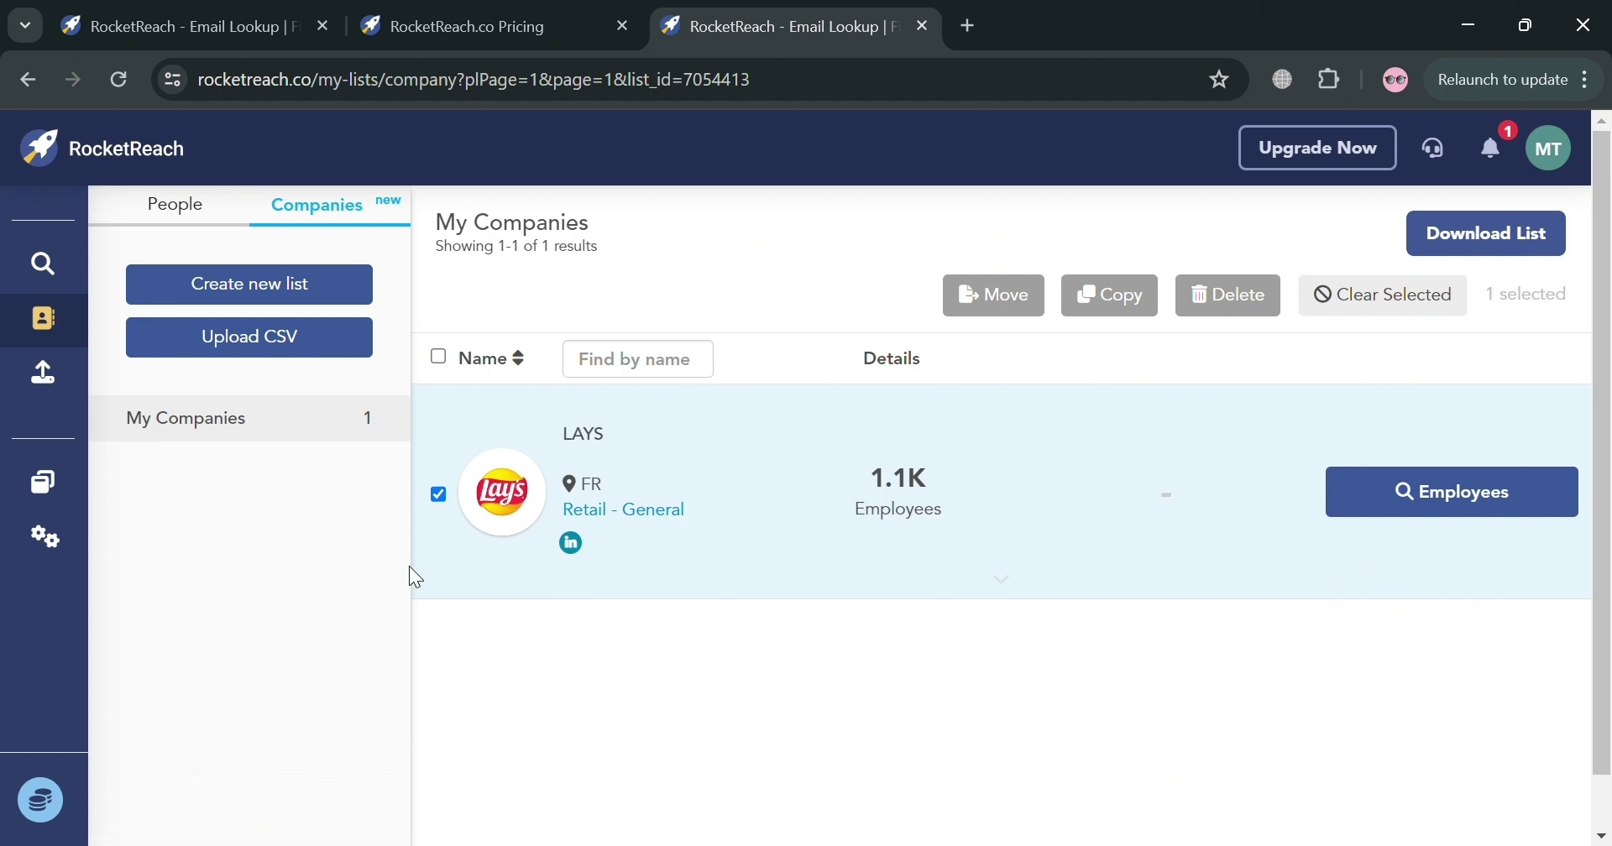
{"action": "mouse_move", "coordinate": [84, 366]}
{"action": "left_click", "coordinate": [210, 369]}
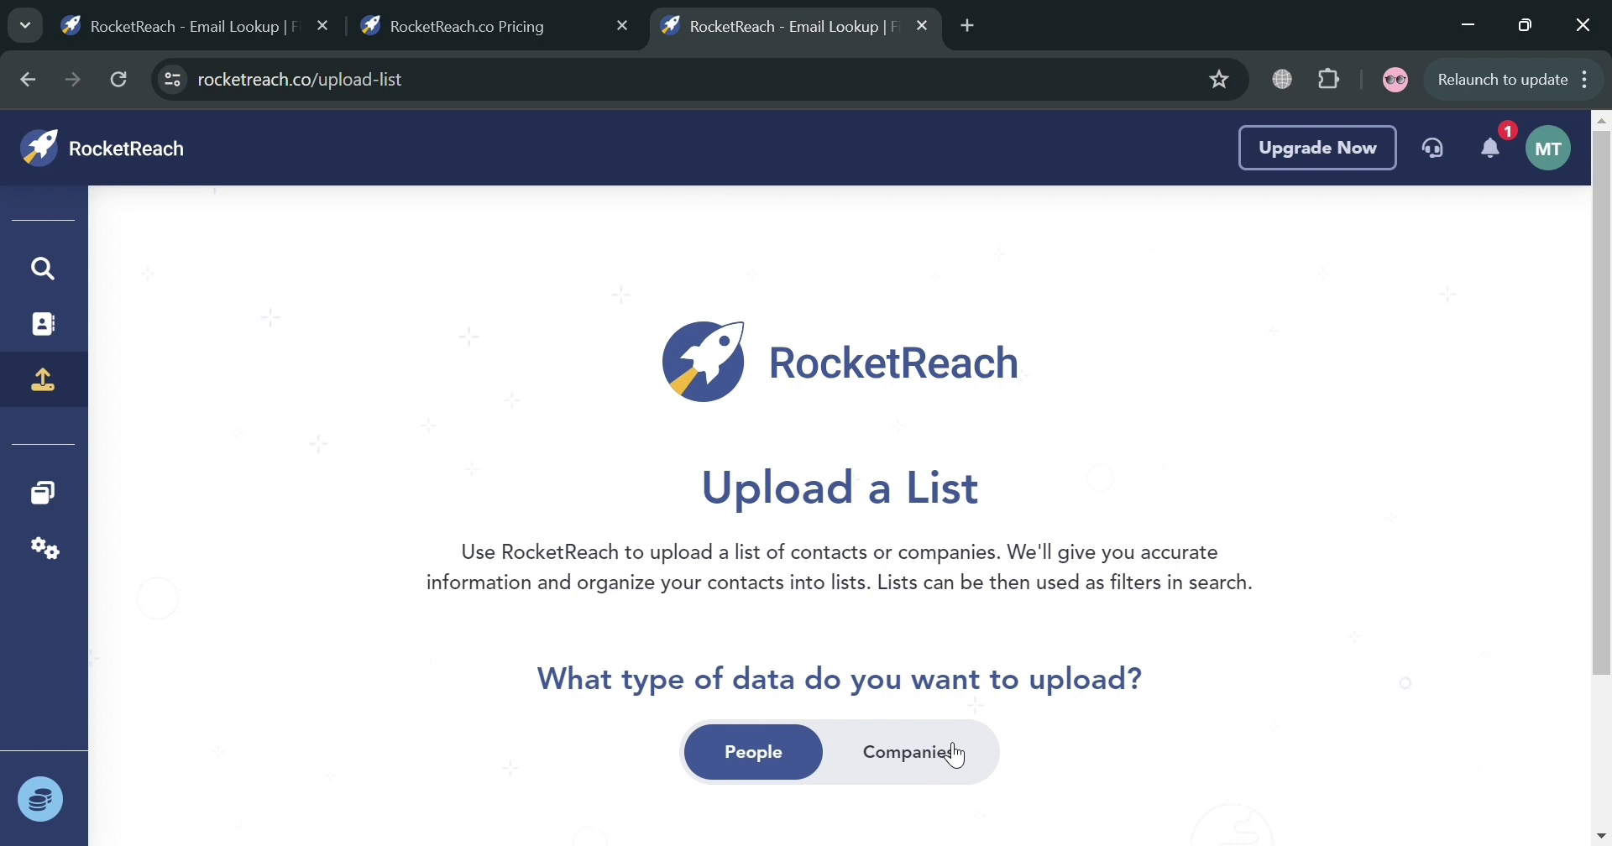
Step: Go to the Browser Extension page under Tools in the sidebar
{"action": "mouse_move", "coordinate": [73, 418]}
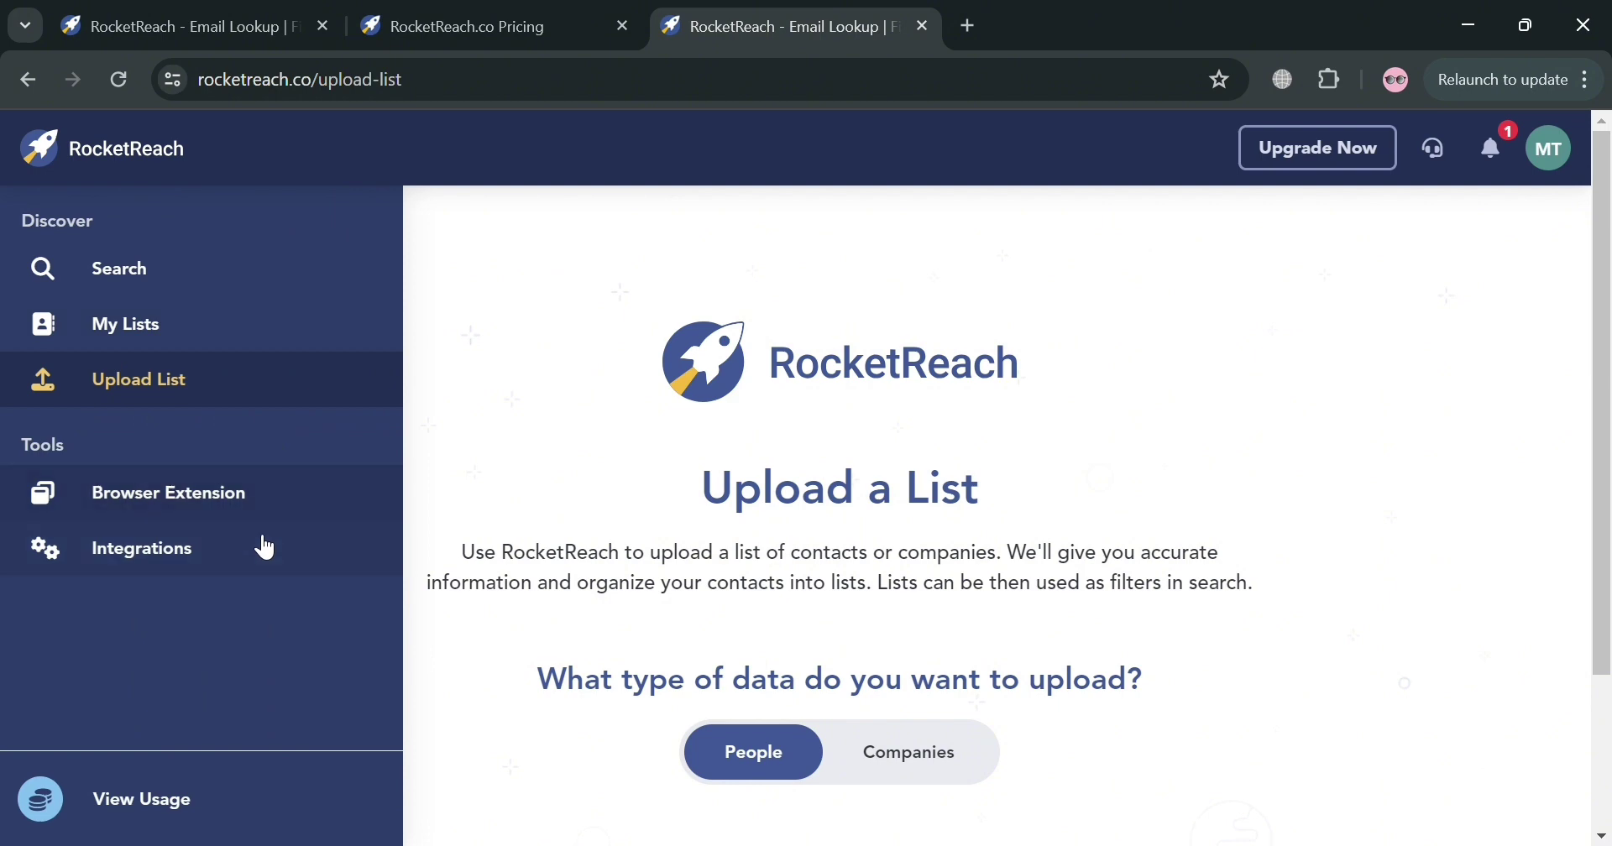
{"action": "scroll", "coordinate": [999, 568], "scroll_direction": "down", "scroll_amount": 3}
{"action": "scroll", "coordinate": [999, 568], "scroll_direction": "up", "scroll_amount": 3}
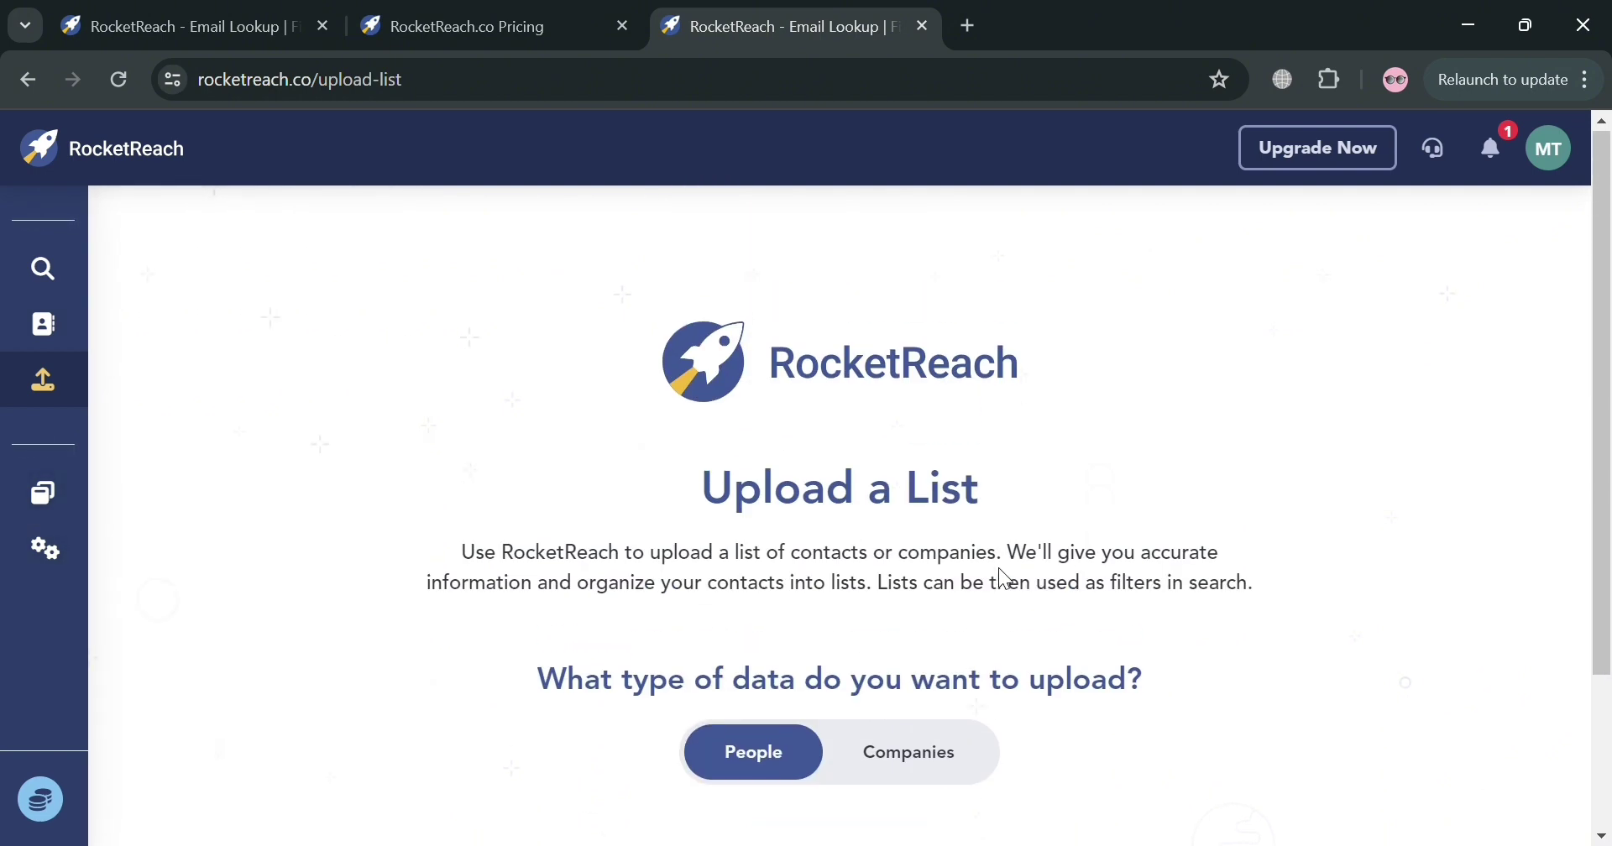
{"action": "mouse_move", "coordinate": [13, 442]}
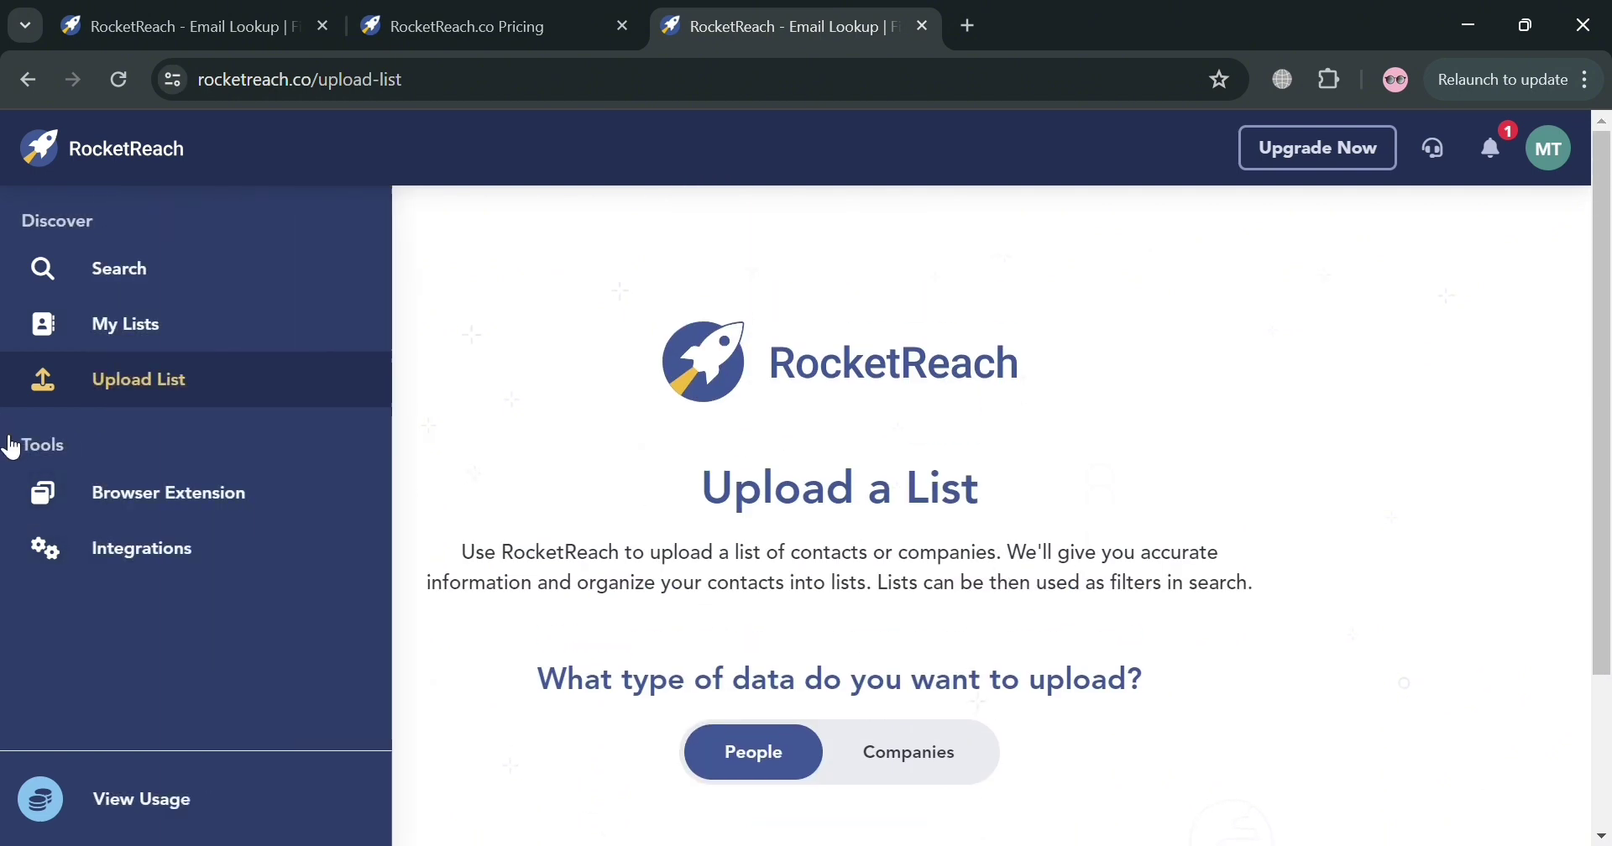
{"action": "left_click", "coordinate": [251, 481]}
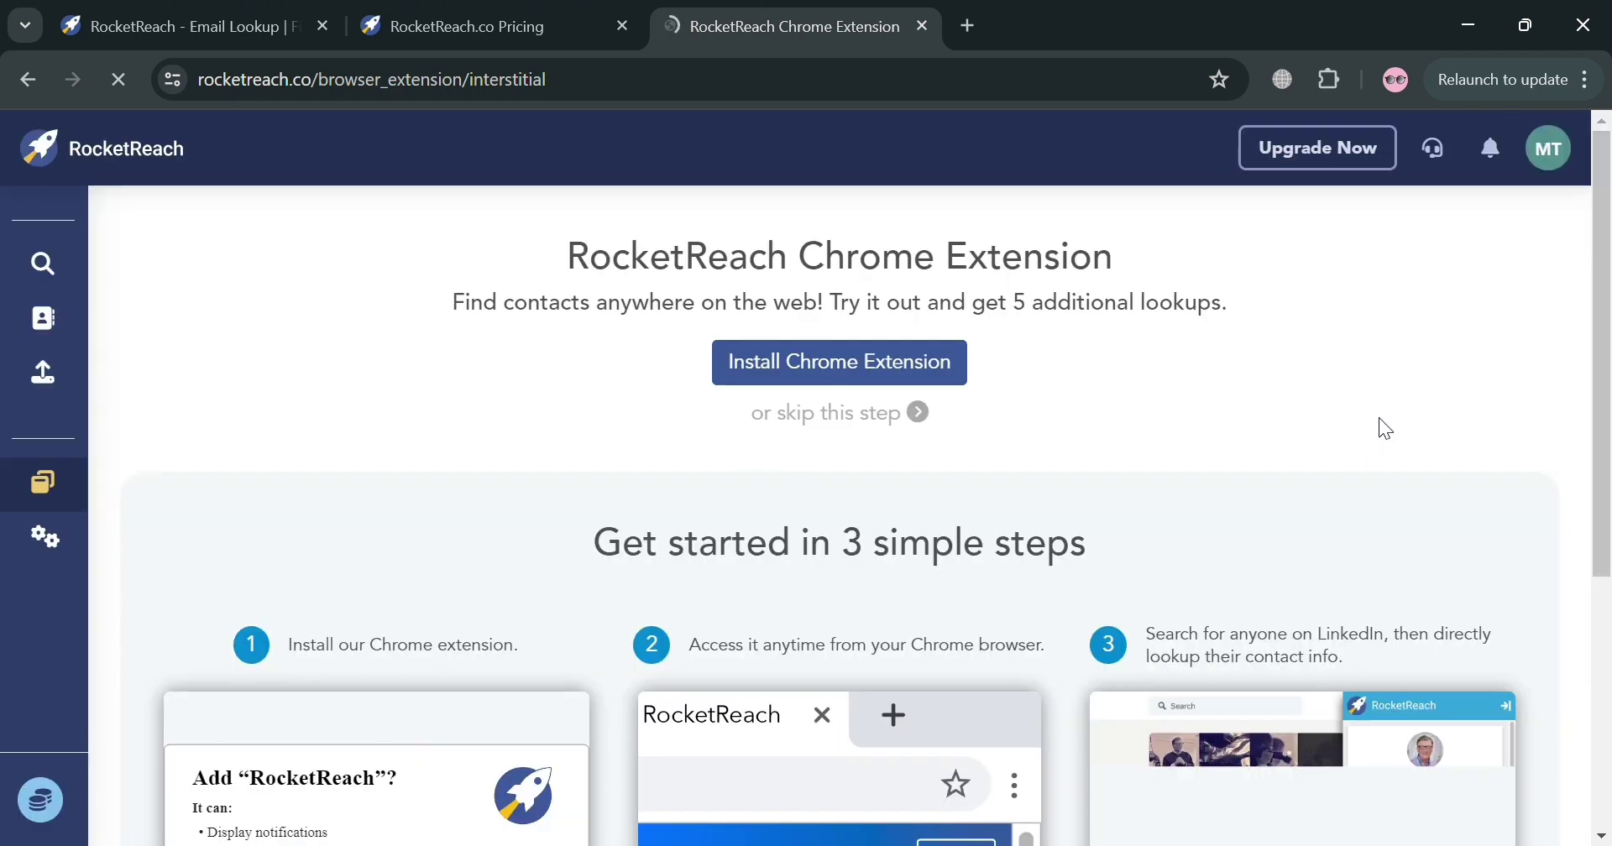
Step: Open the RocketReach extension's Chrome Web Store listing (4.2 rating, 300,000 users), then return to the setup page
{"action": "scroll", "coordinate": [1378, 417], "scroll_direction": "down", "scroll_amount": 3}
{"action": "scroll", "coordinate": [1378, 417], "scroll_direction": "up", "scroll_amount": 3}
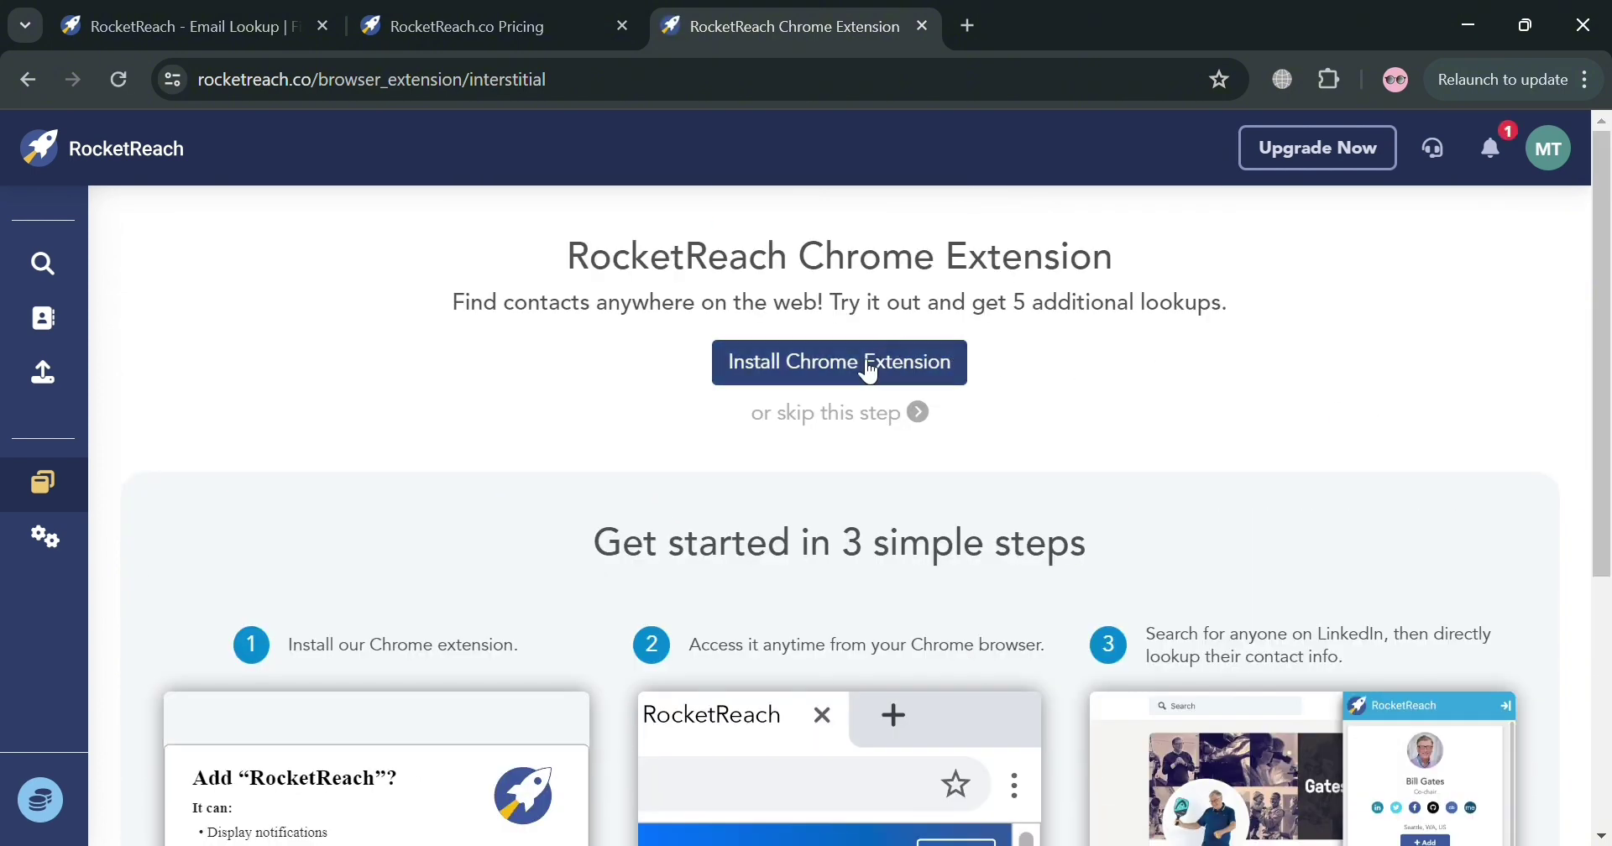
{"action": "scroll", "coordinate": [559, 693], "scroll_direction": "down", "scroll_amount": 5}
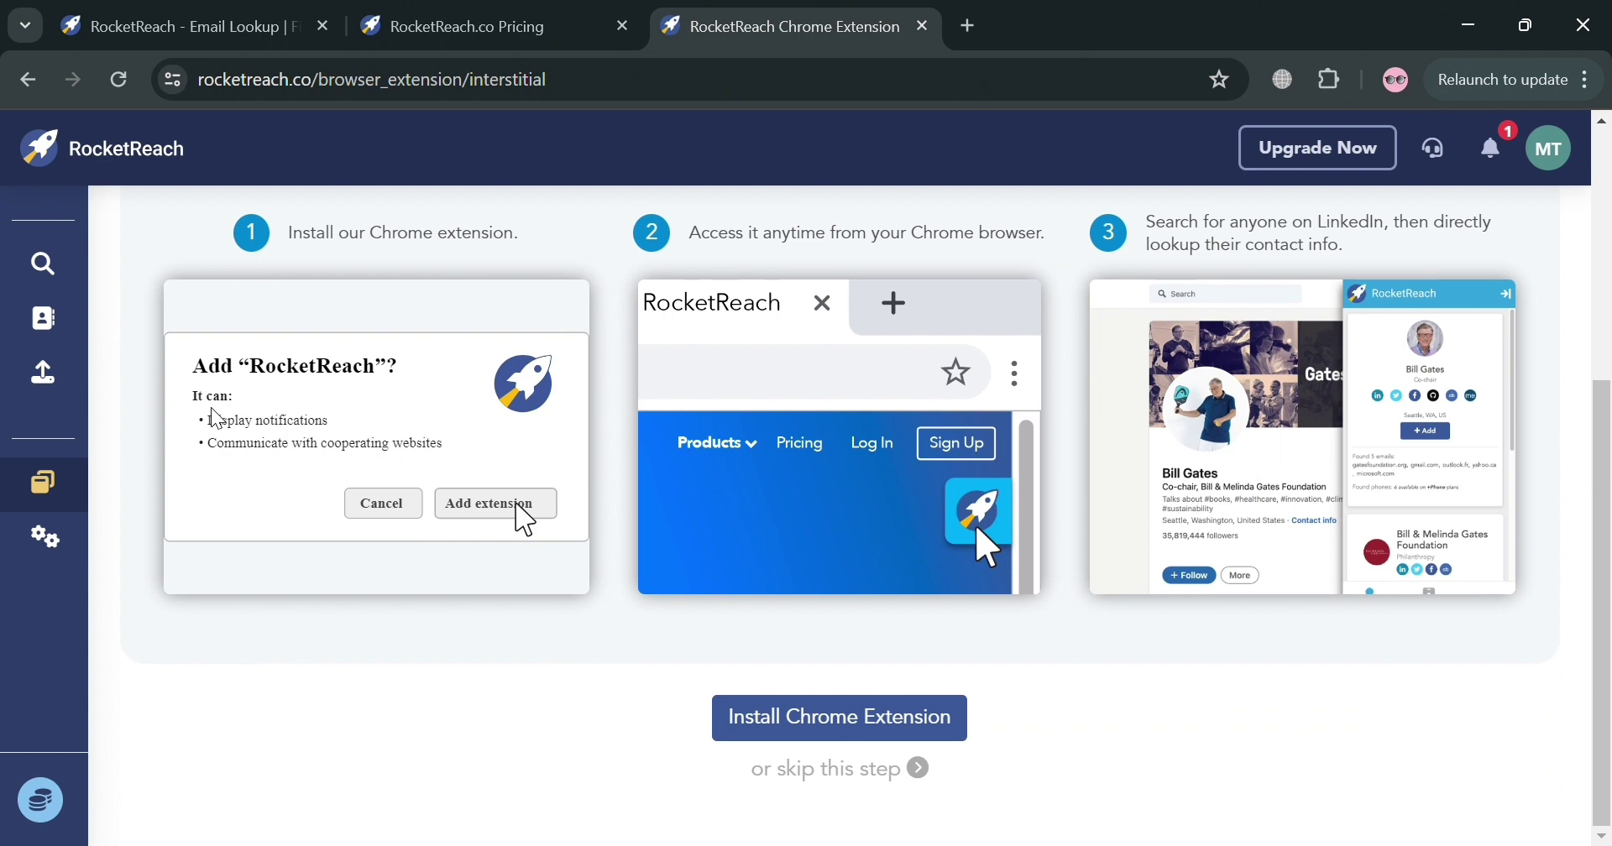
{"action": "scroll", "coordinate": [1264, 832], "scroll_direction": "up", "scroll_amount": 1}
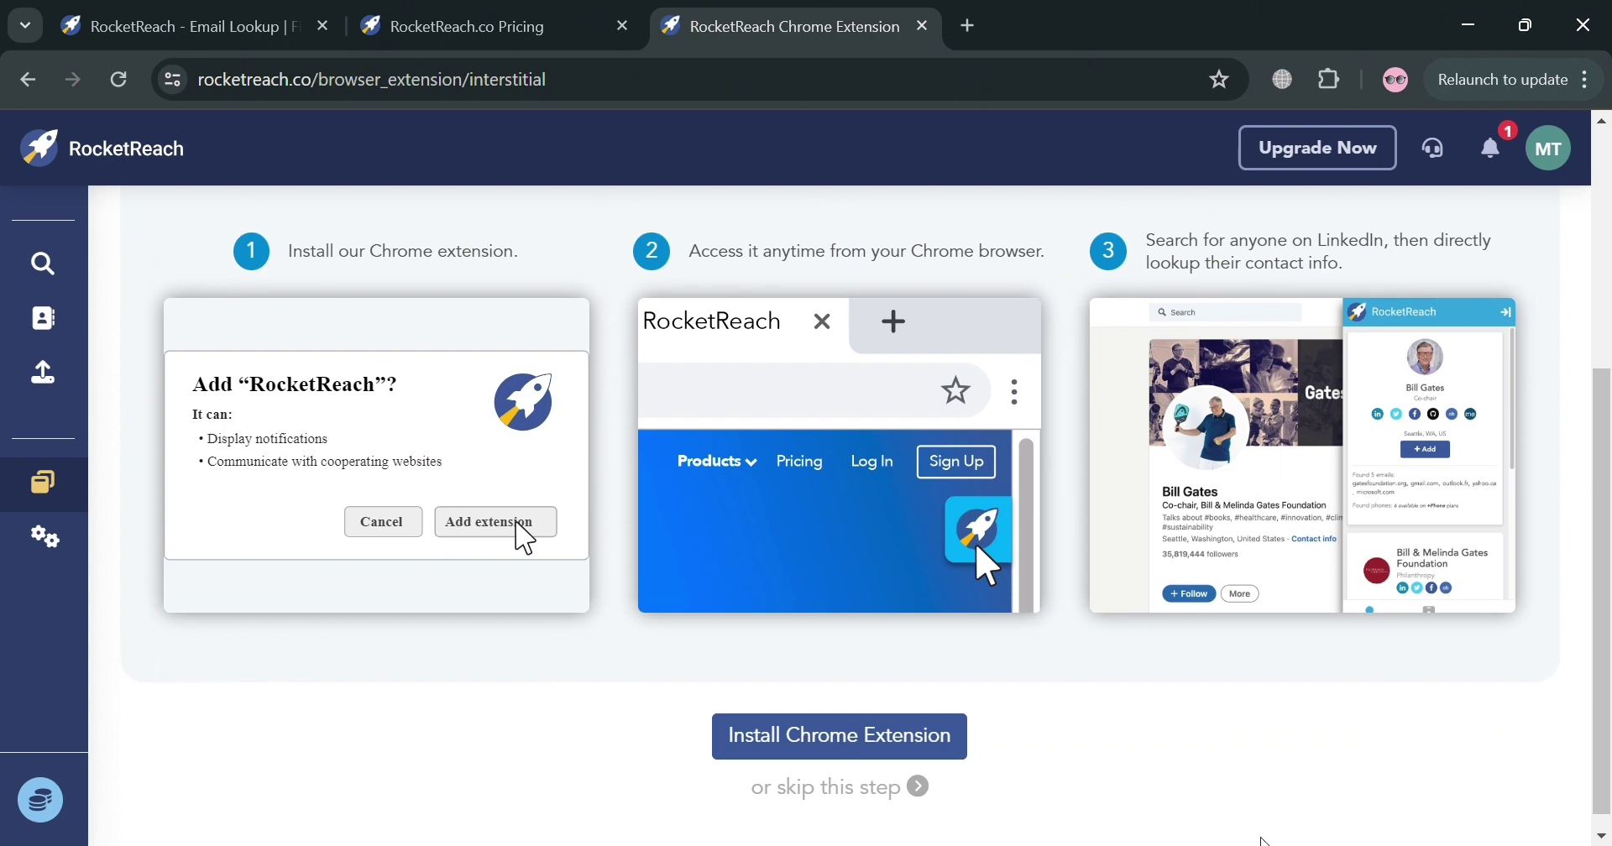
{"action": "left_click", "coordinate": [840, 739]}
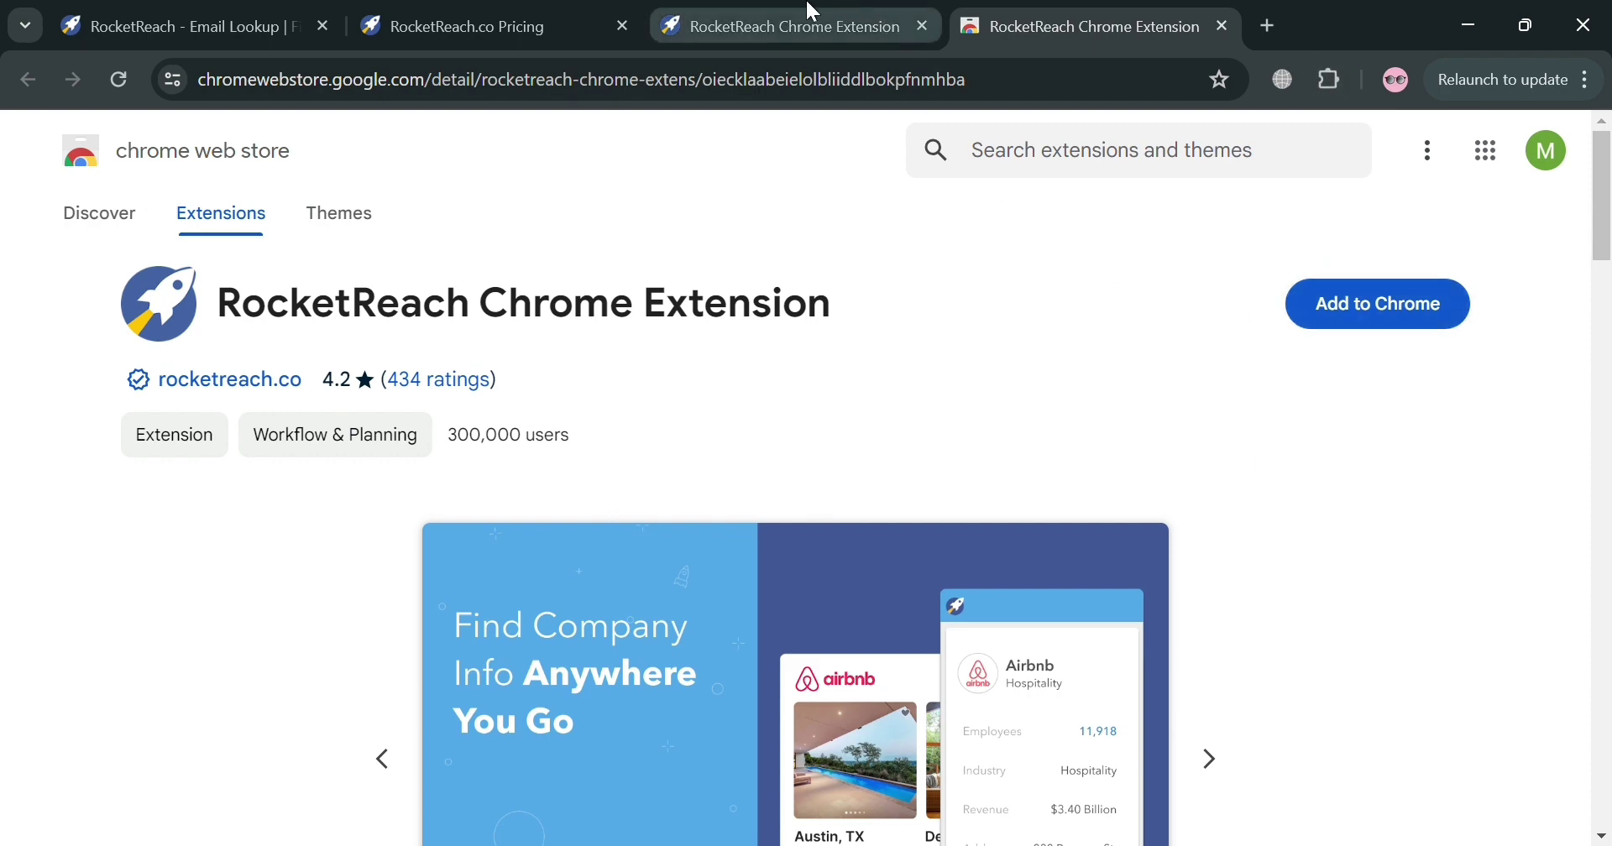
{"action": "left_click", "coordinate": [724, 11]}
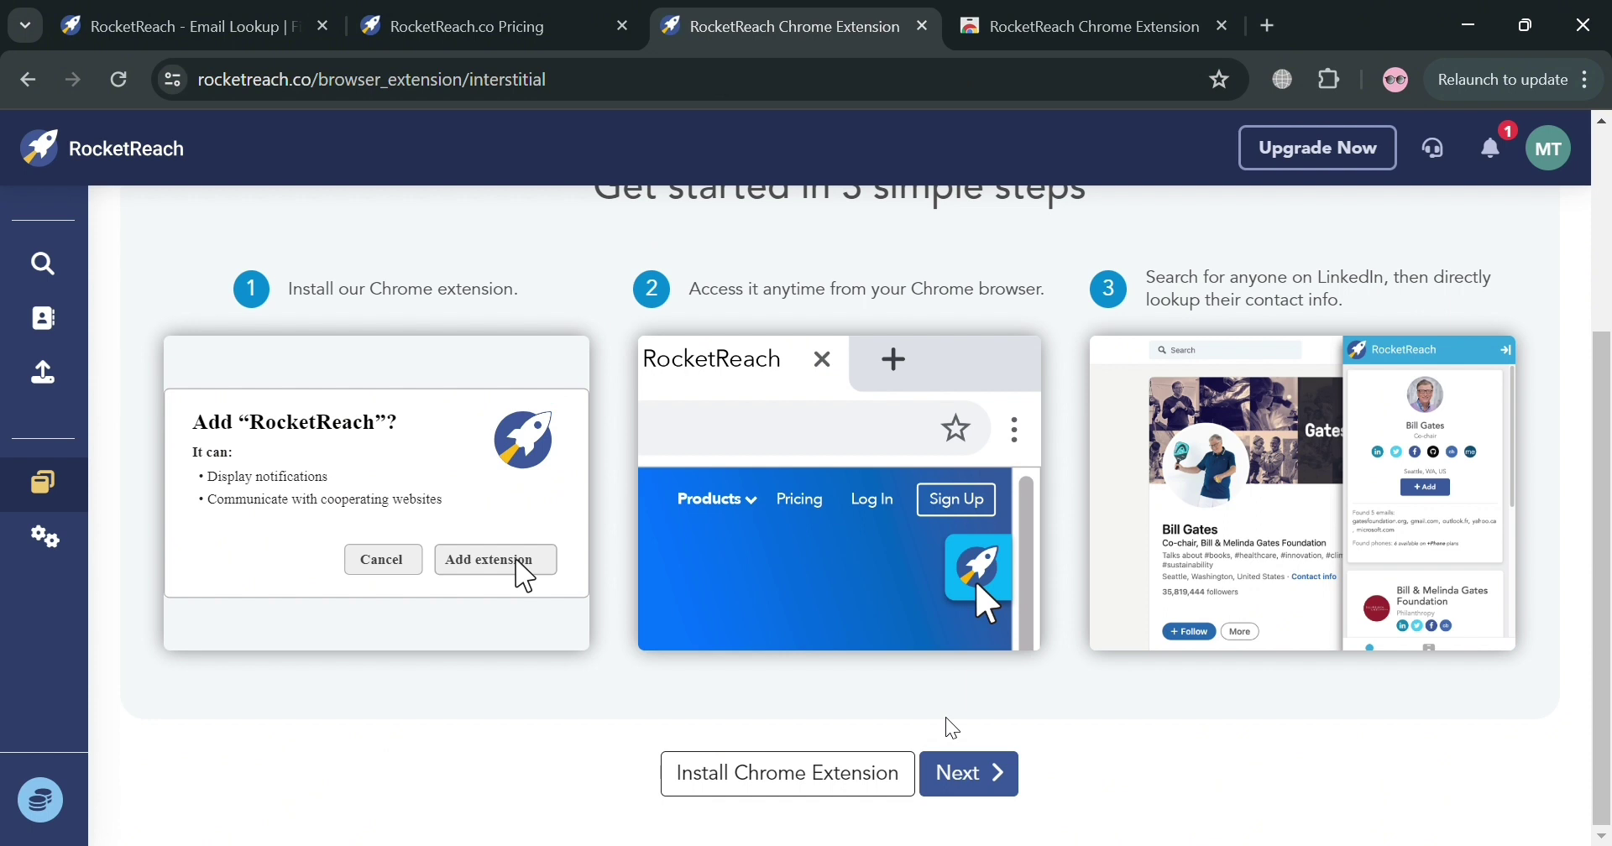
{"action": "scroll", "coordinate": [950, 727], "scroll_direction": "up", "scroll_amount": 2}
Step: Browse the Integrations page cards for Salesforce, Outreach, Hubspot and Zapier
{"action": "mouse_move", "coordinate": [22, 548]}
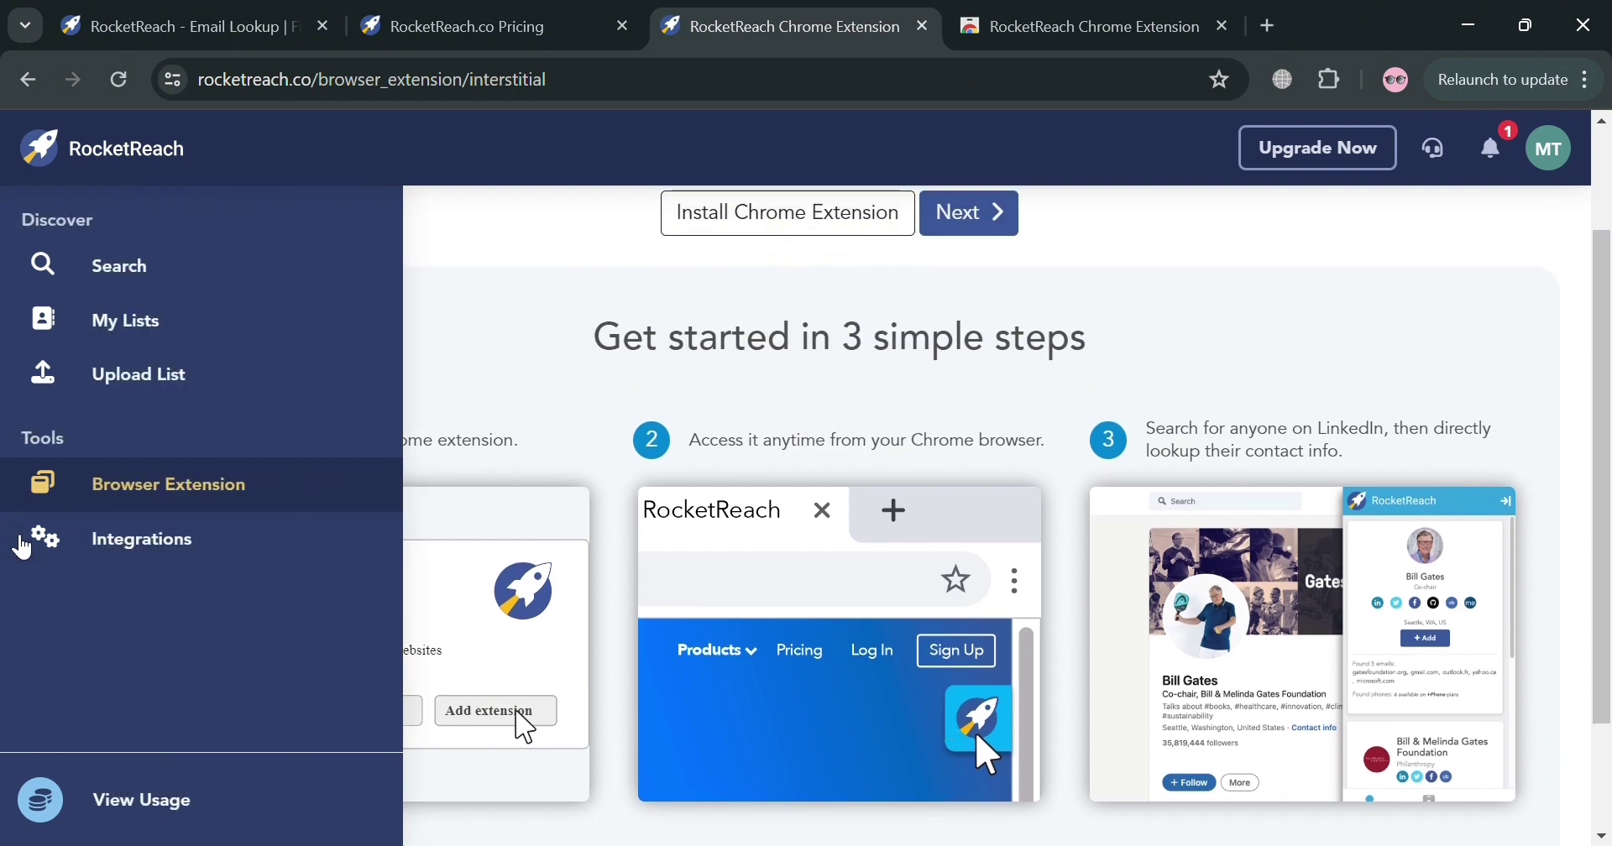
{"action": "left_click", "coordinate": [110, 556]}
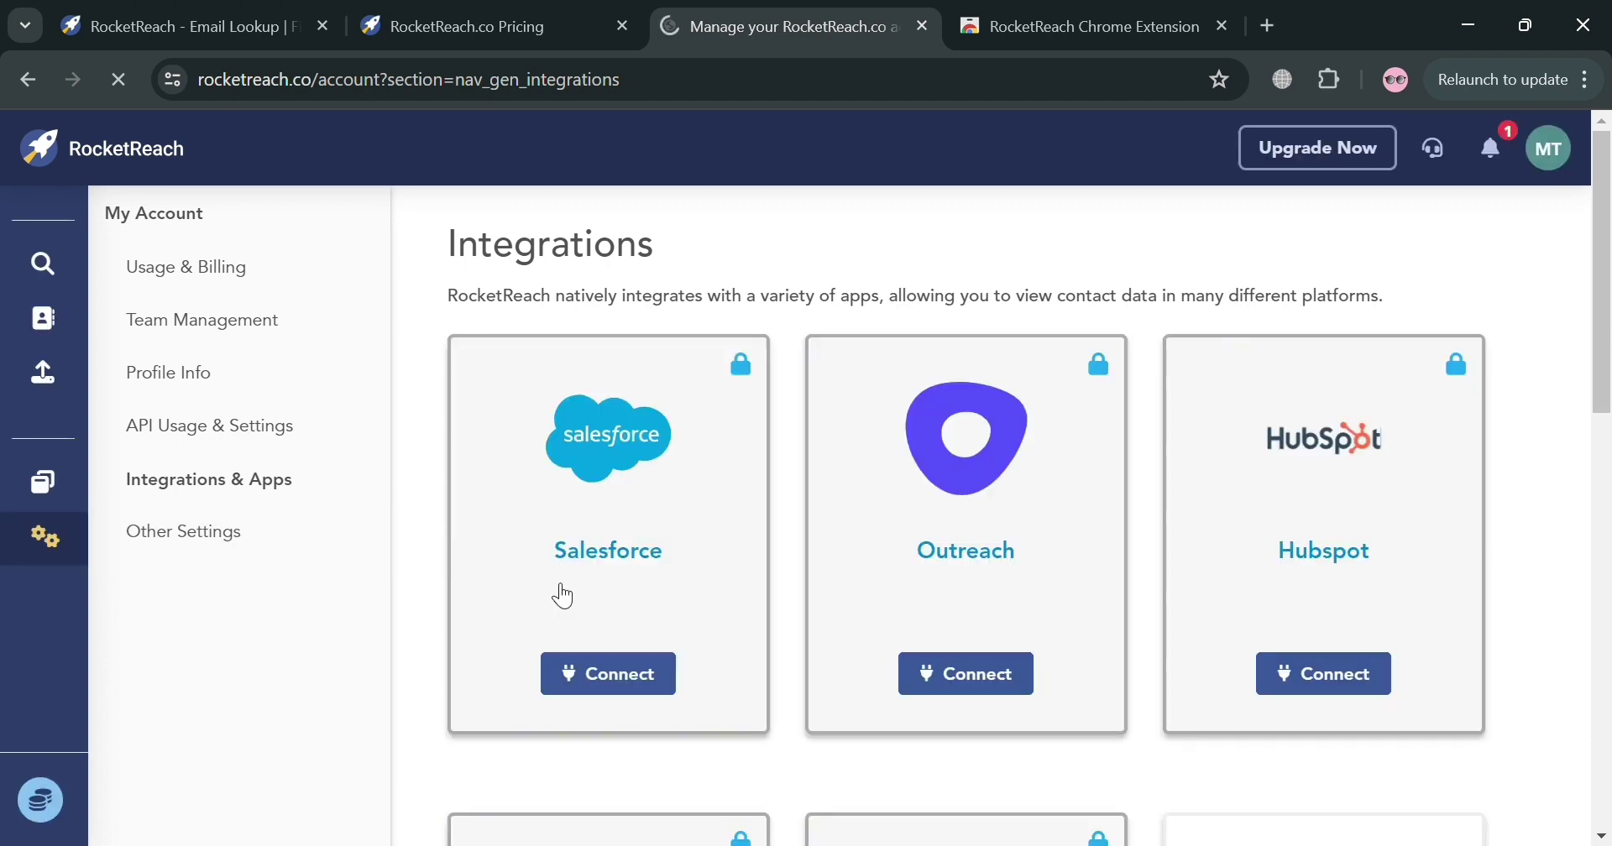
{"action": "scroll", "coordinate": [827, 777], "scroll_direction": "down", "scroll_amount": 1}
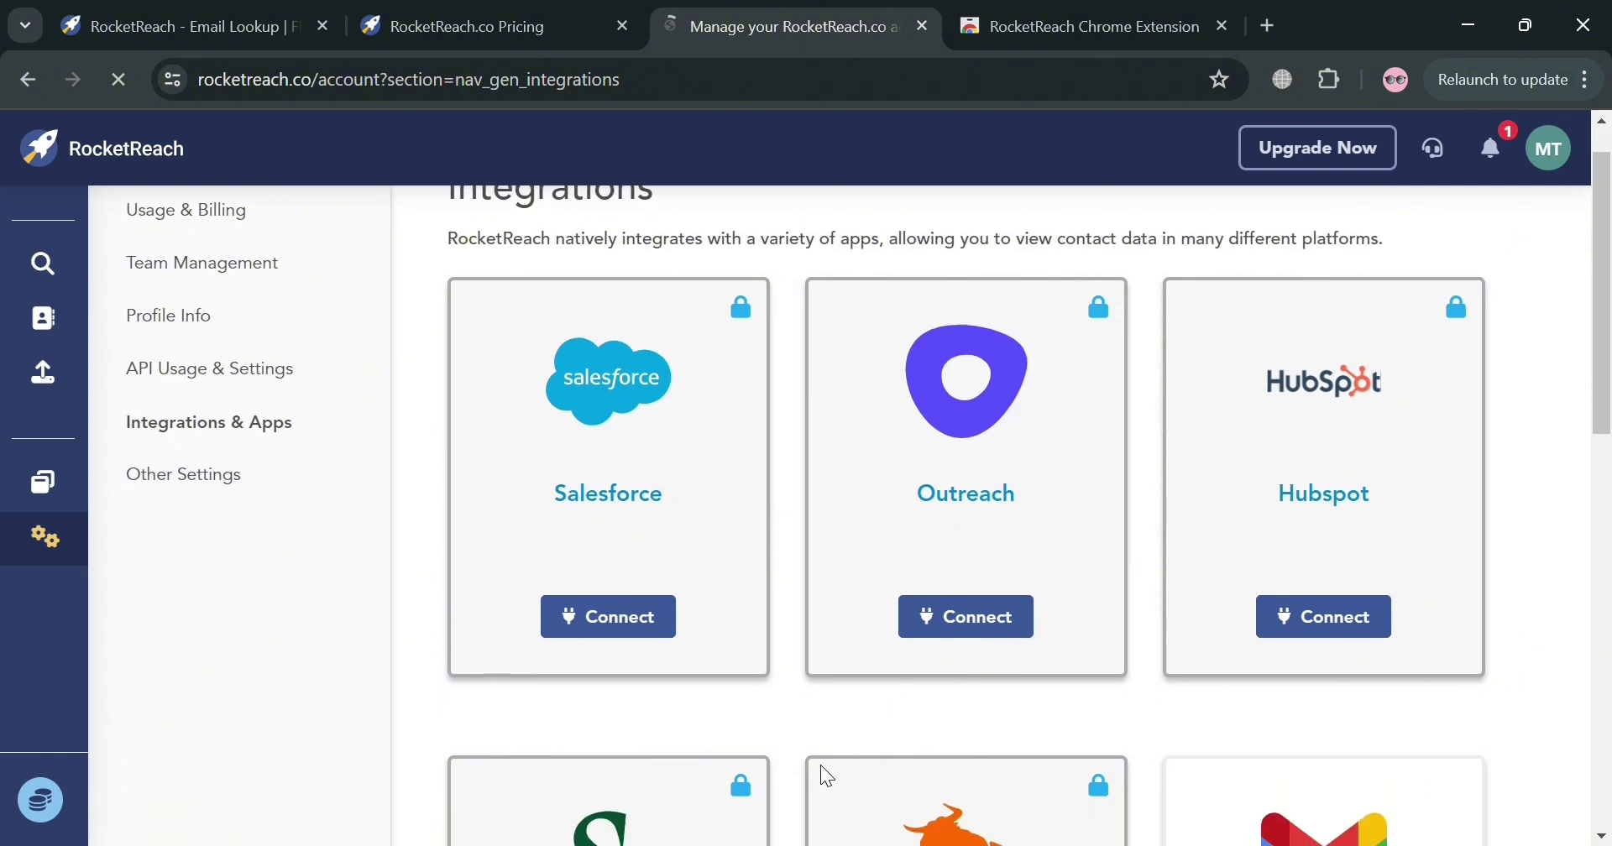
{"action": "scroll", "coordinate": [821, 767], "scroll_direction": "up", "scroll_amount": 1}
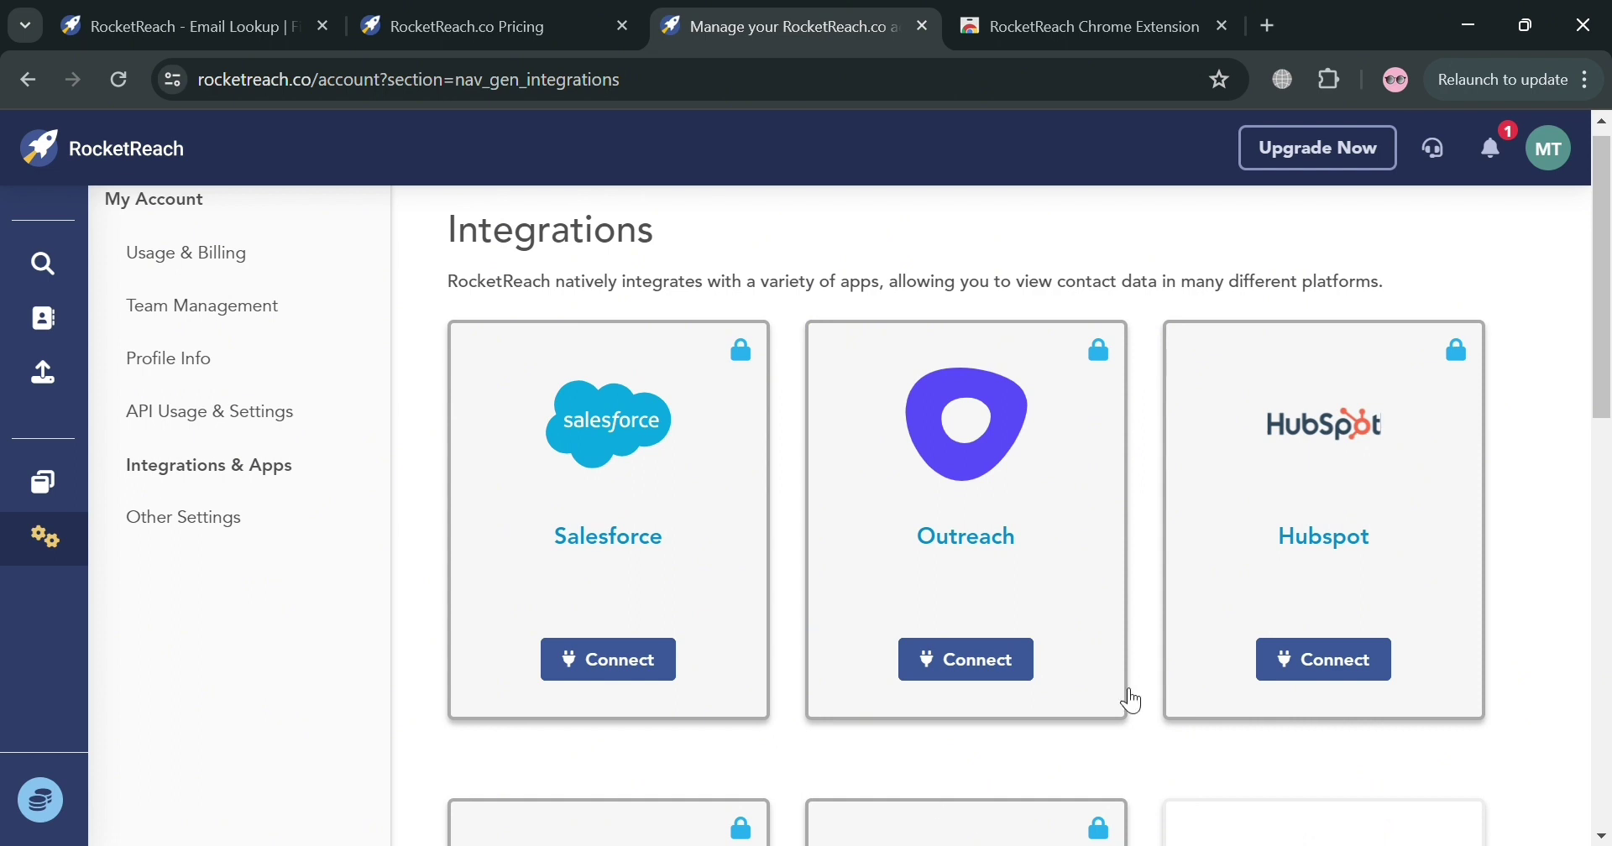
{"action": "scroll", "coordinate": [1128, 695], "scroll_direction": "down", "scroll_amount": 6}
{"action": "scroll", "coordinate": [1125, 692], "scroll_direction": "down", "scroll_amount": 6}
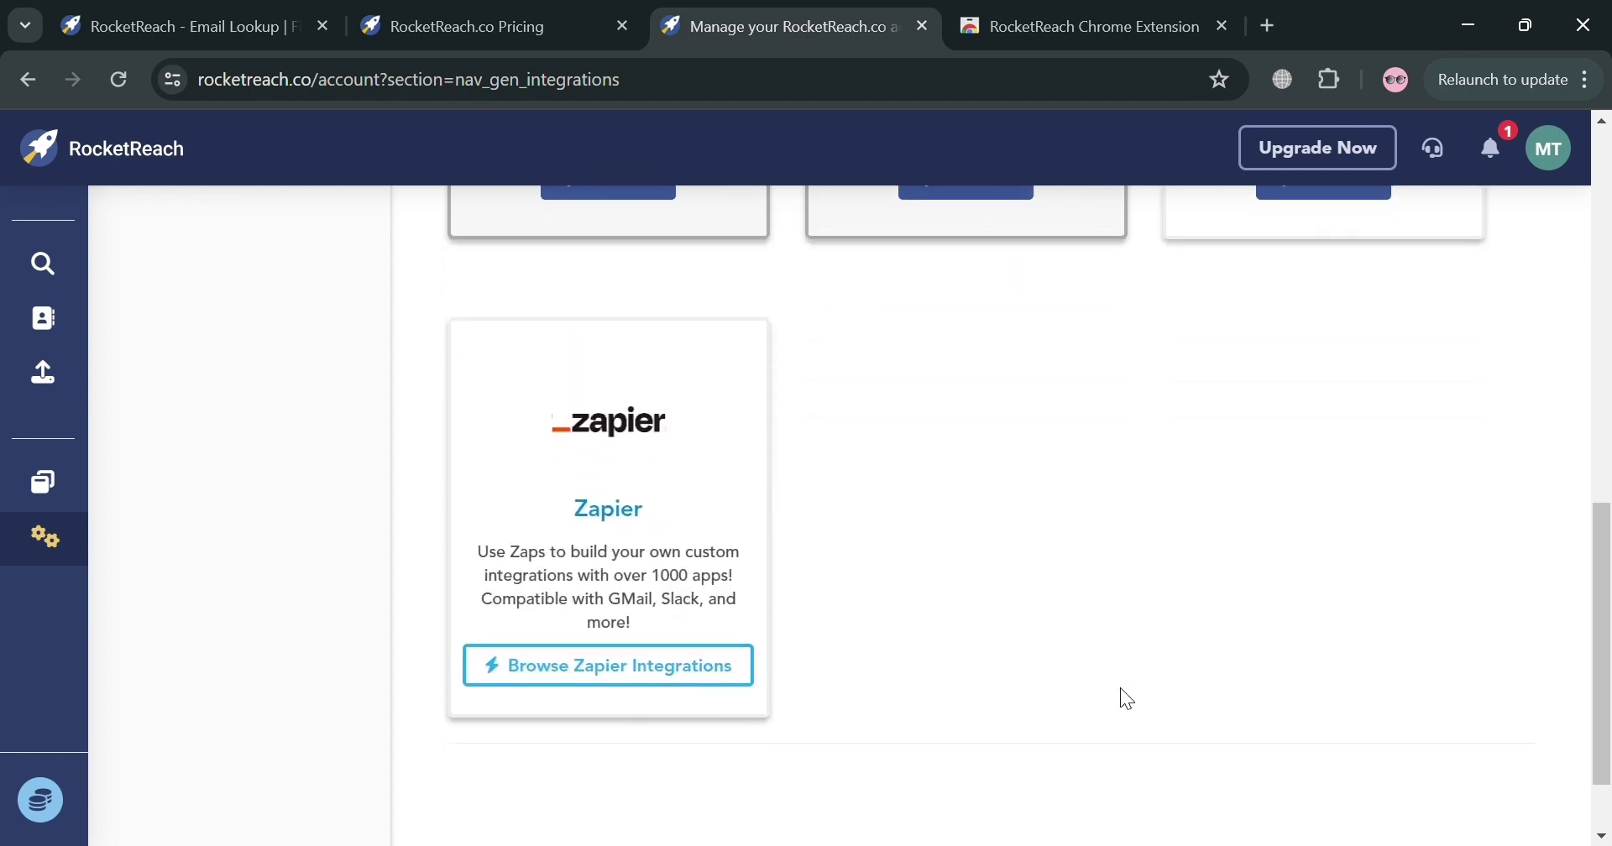
{"action": "scroll", "coordinate": [1126, 695], "scroll_direction": "up", "scroll_amount": 10}
{"action": "scroll", "coordinate": [1120, 688], "scroll_direction": "up", "scroll_amount": 2}
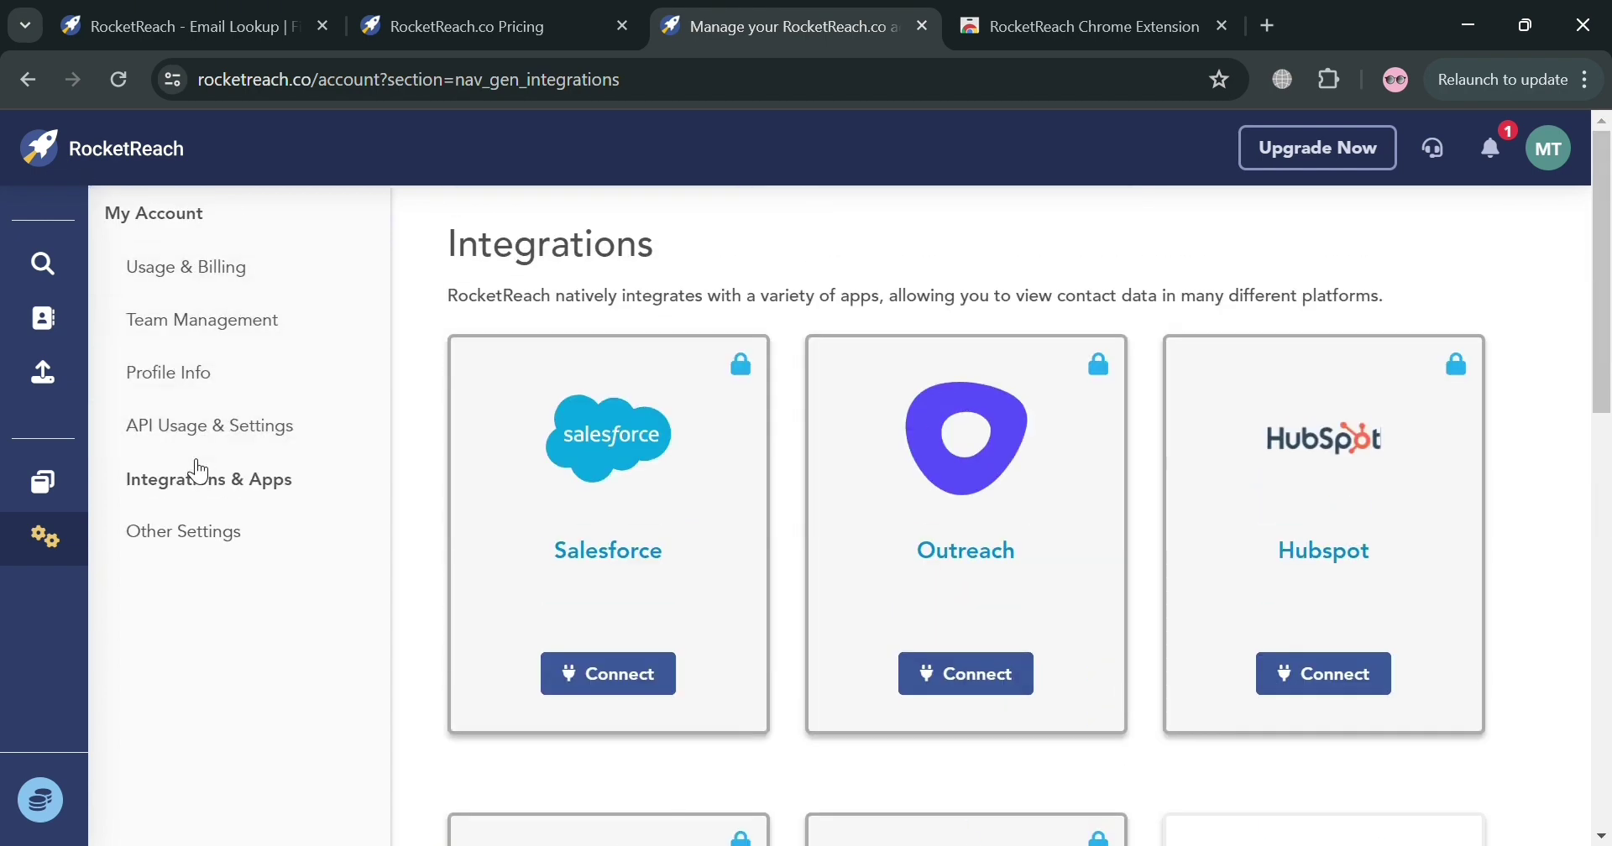
Step: Check the account options menu and the latest notification, then dismiss the extension notification
{"action": "mouse_move", "coordinate": [119, 409]}
{"action": "left_click", "coordinate": [1560, 174]}
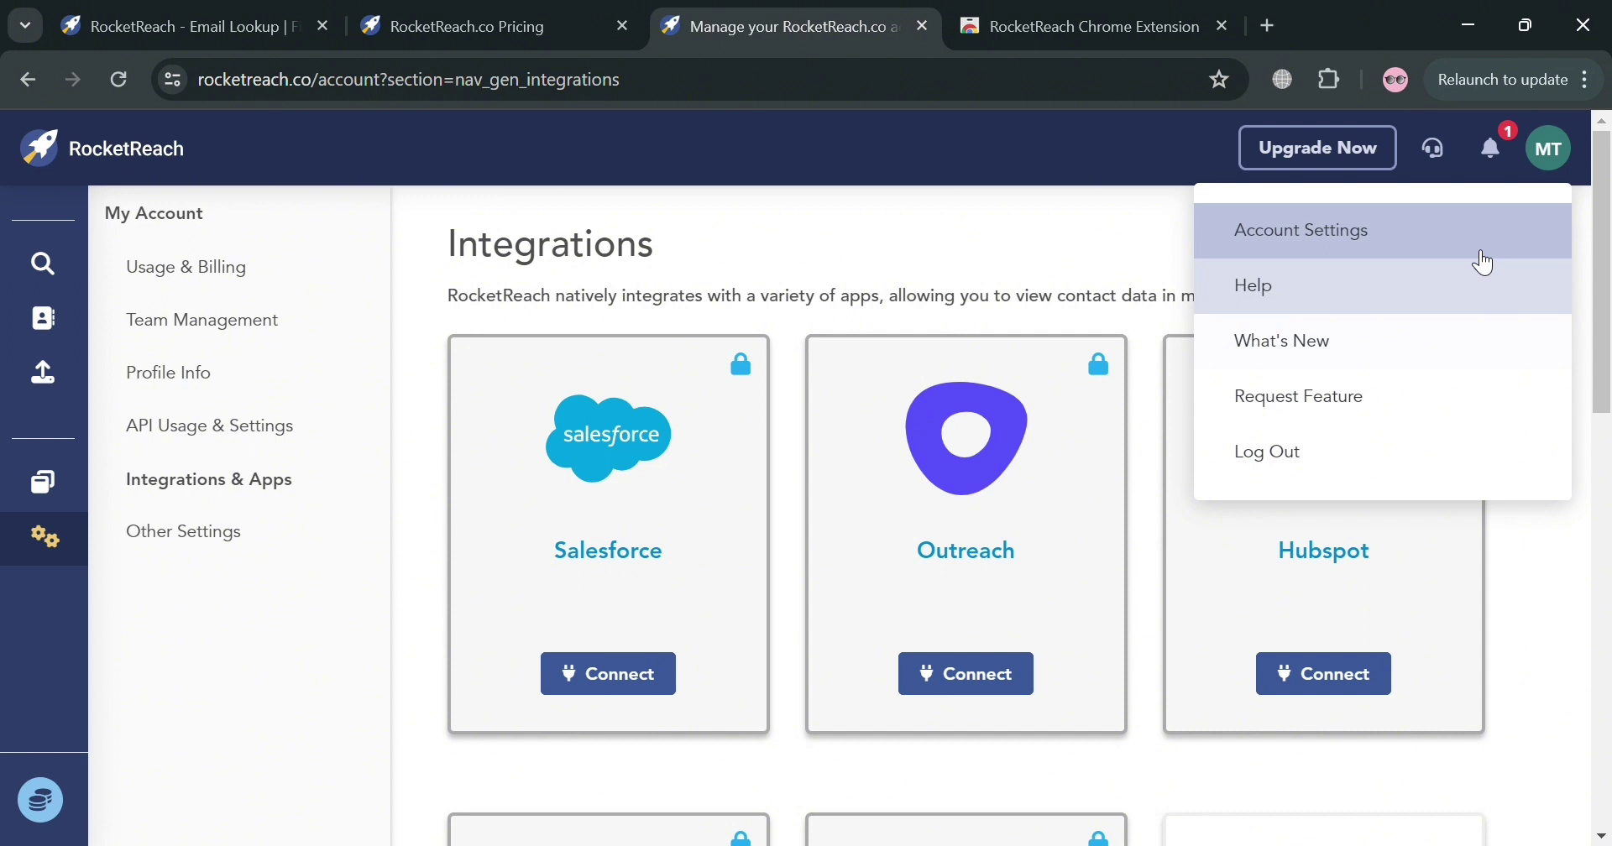
{"action": "left_click", "coordinate": [1495, 151]}
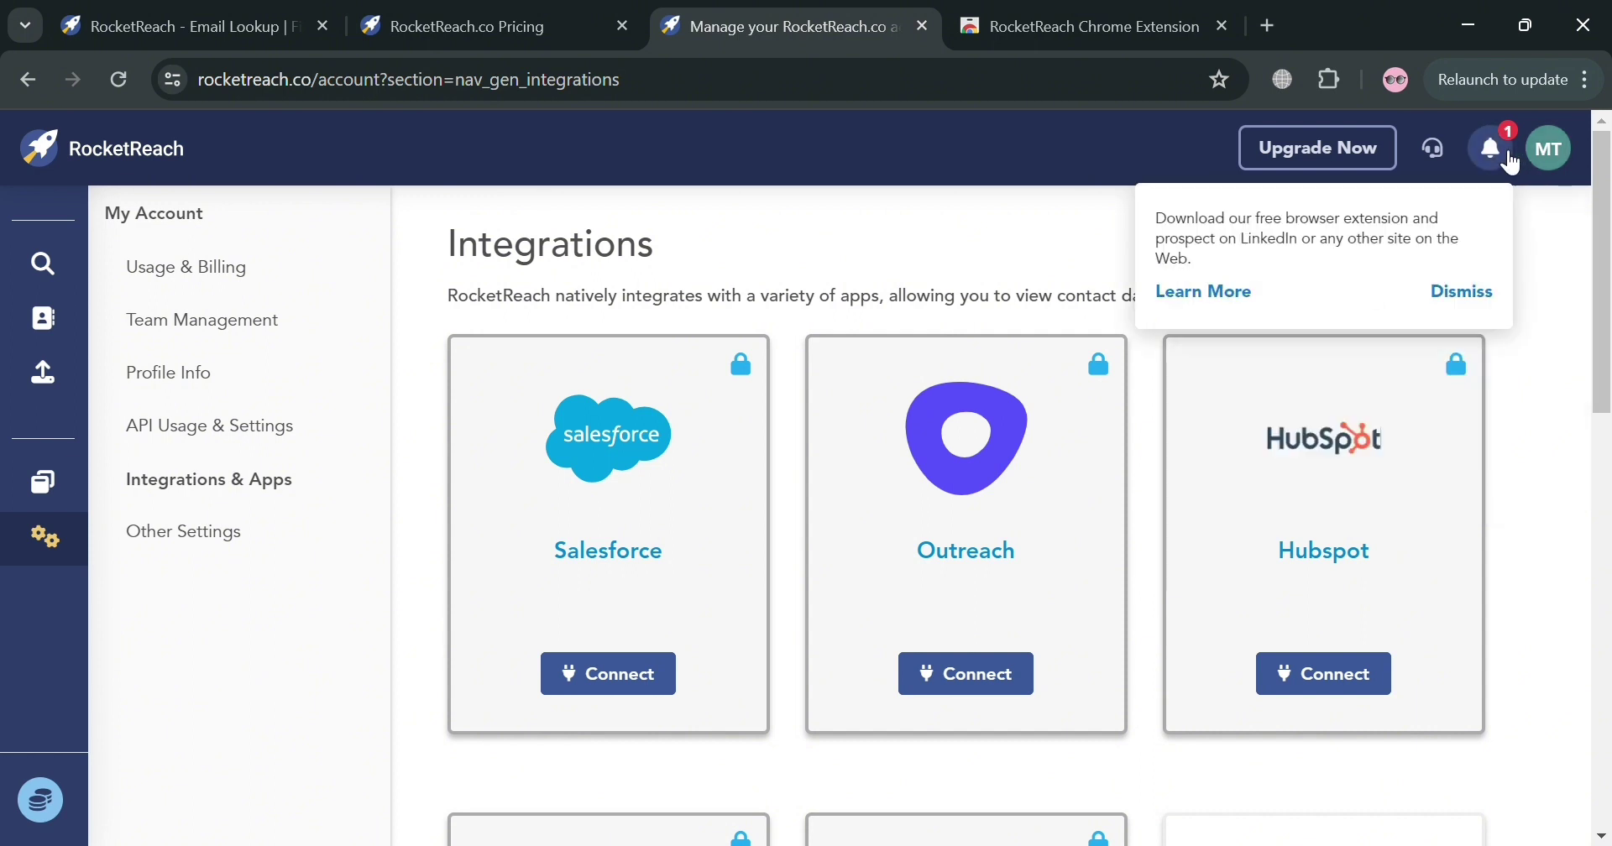
{"action": "left_click", "coordinate": [1566, 274]}
{"action": "mouse_move", "coordinate": [87, 294]}
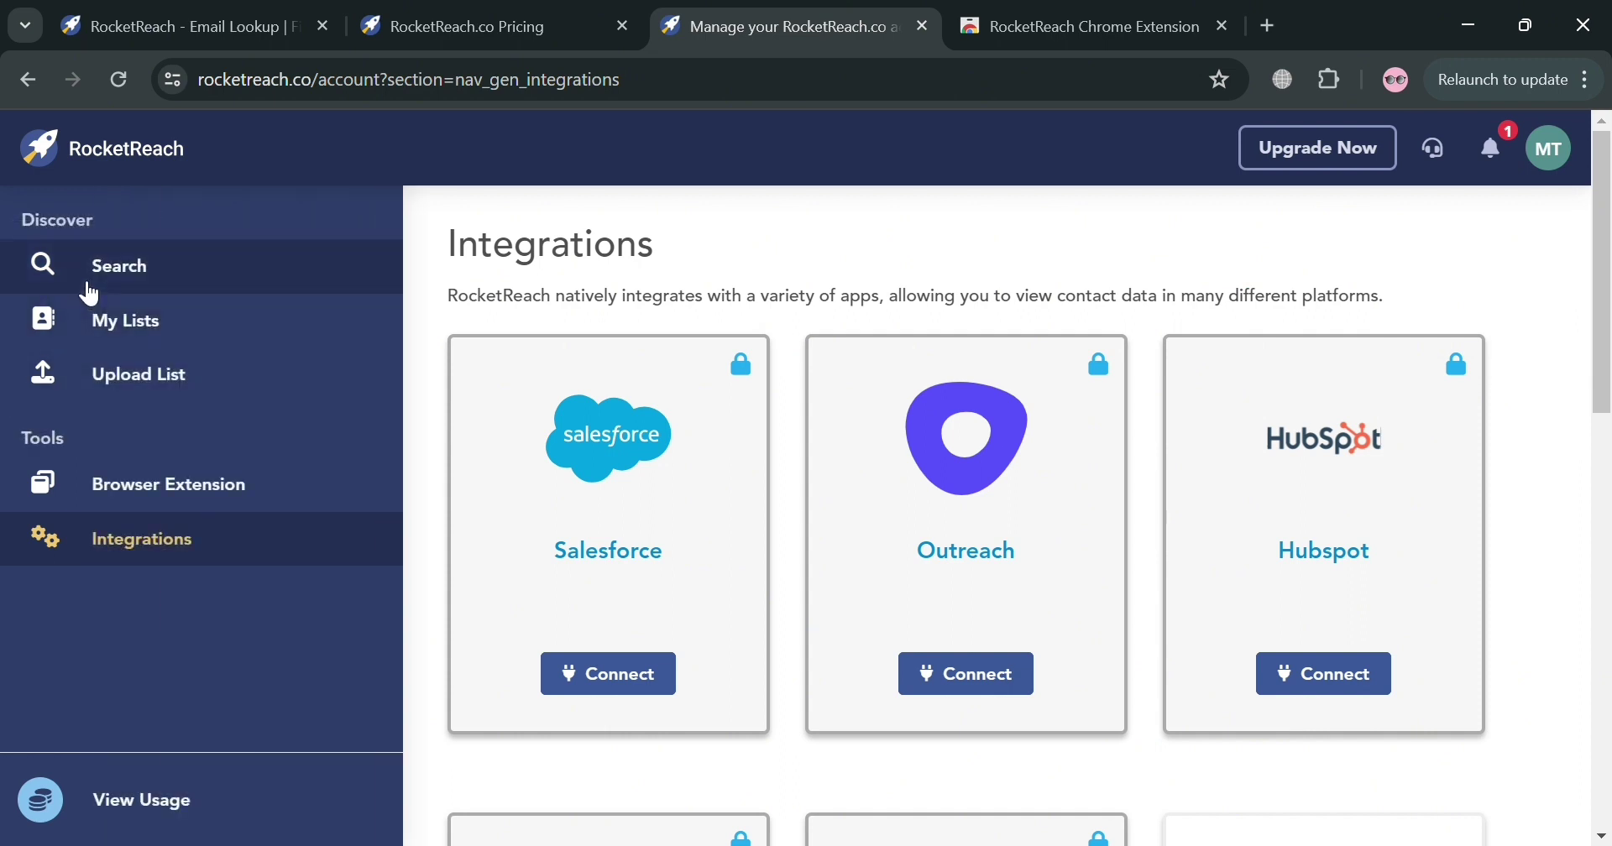
Step: Review usage showing 2 of 3 lookups left on the Free $0.00 plan, then return to Search
{"action": "left_click", "coordinate": [108, 806]}
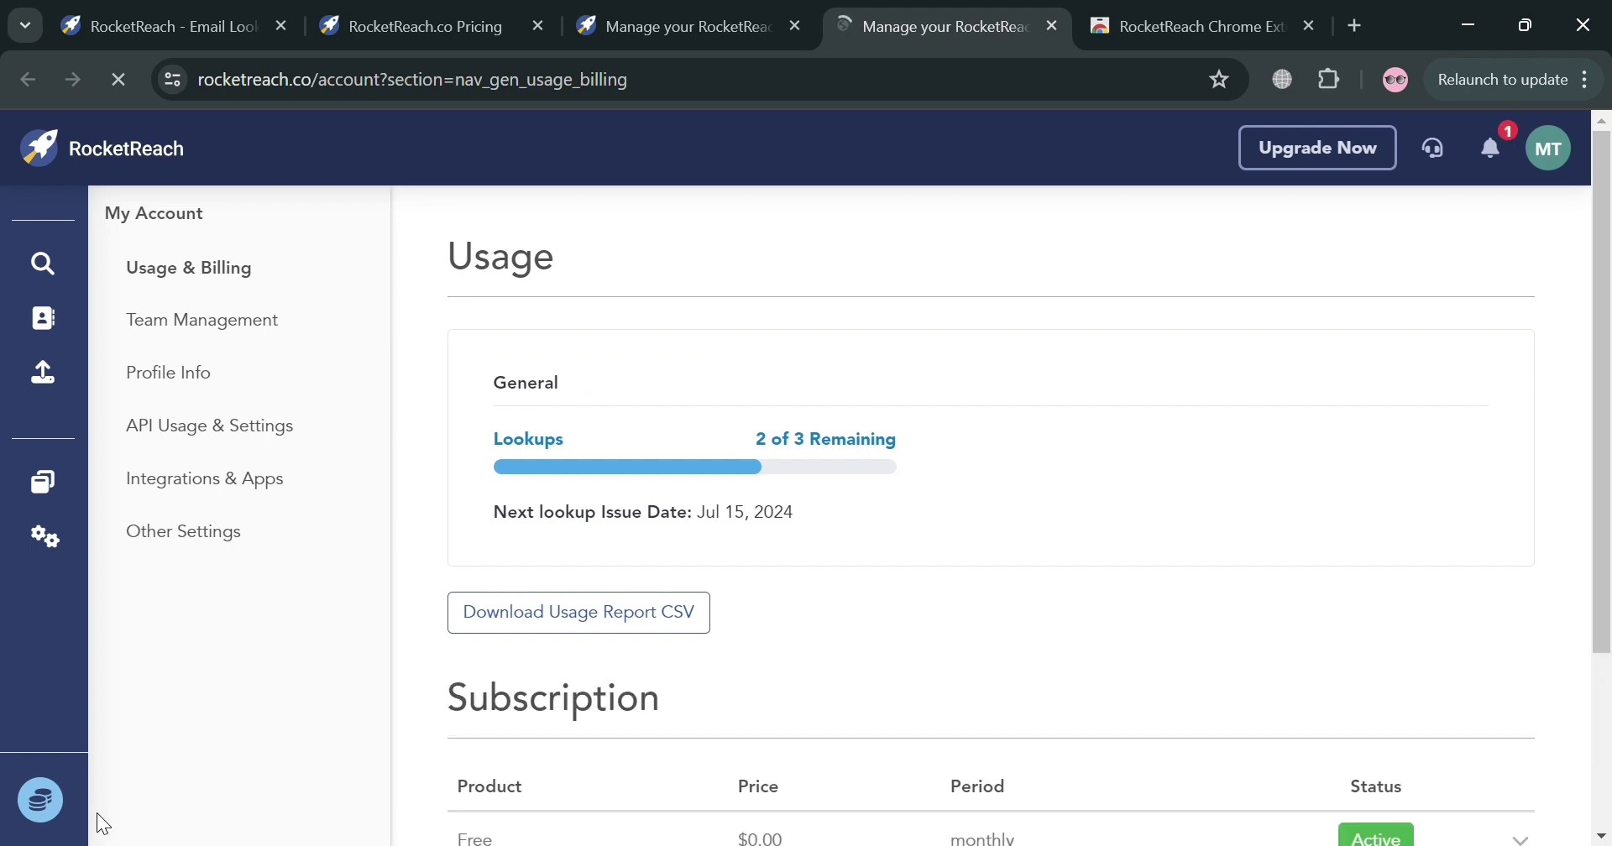
{"action": "scroll", "coordinate": [751, 656], "scroll_direction": "down", "scroll_amount": 3}
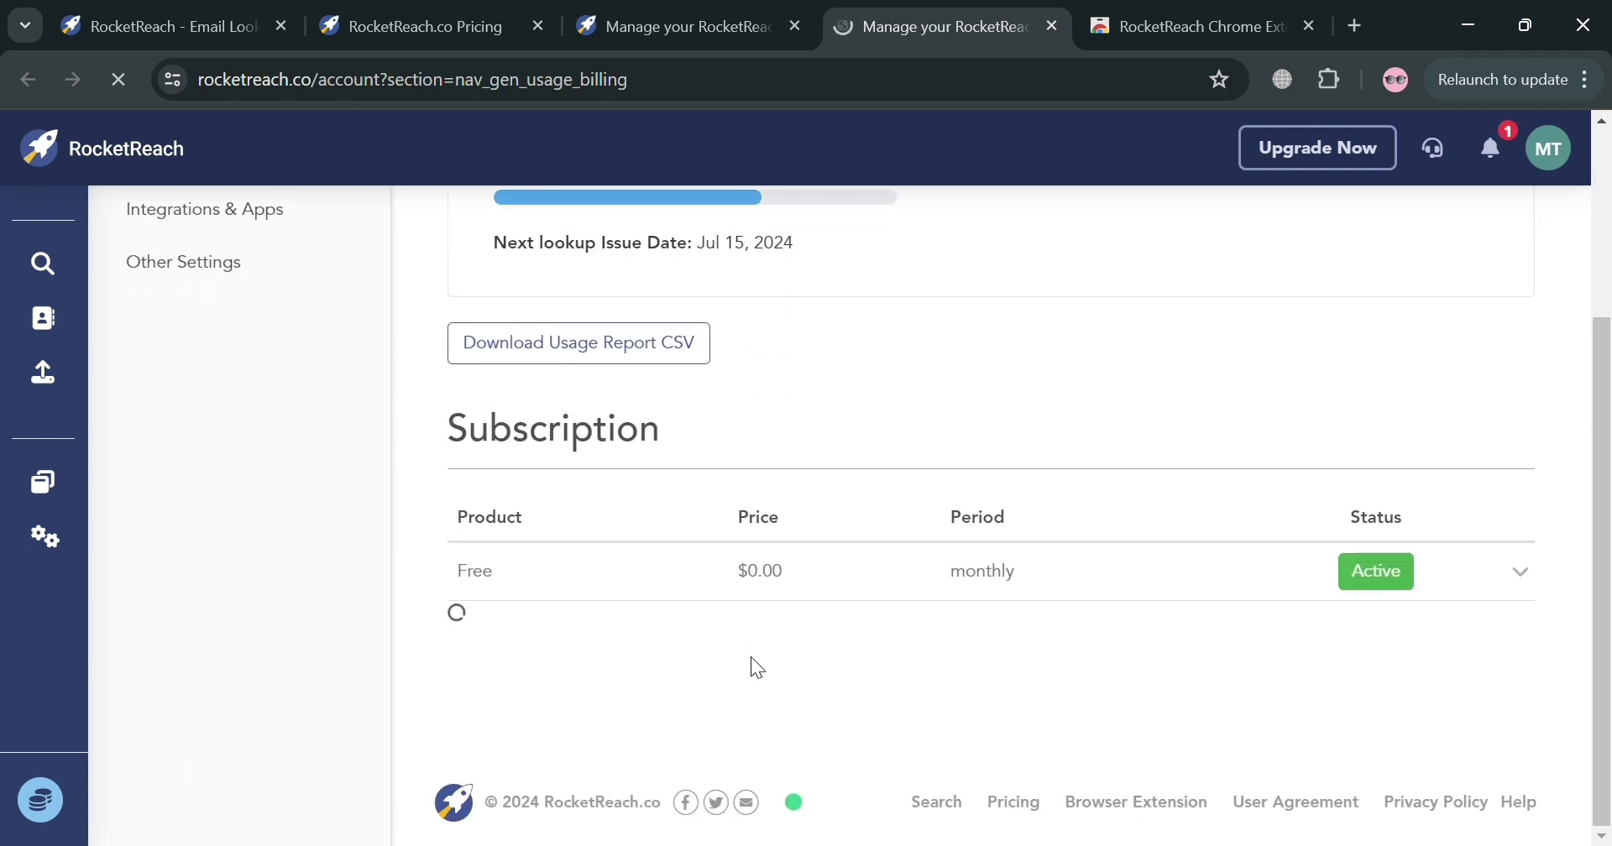
{"action": "scroll", "coordinate": [762, 669], "scroll_direction": "up", "scroll_amount": 1}
{"action": "scroll", "coordinate": [752, 666], "scroll_direction": "up", "scroll_amount": 3}
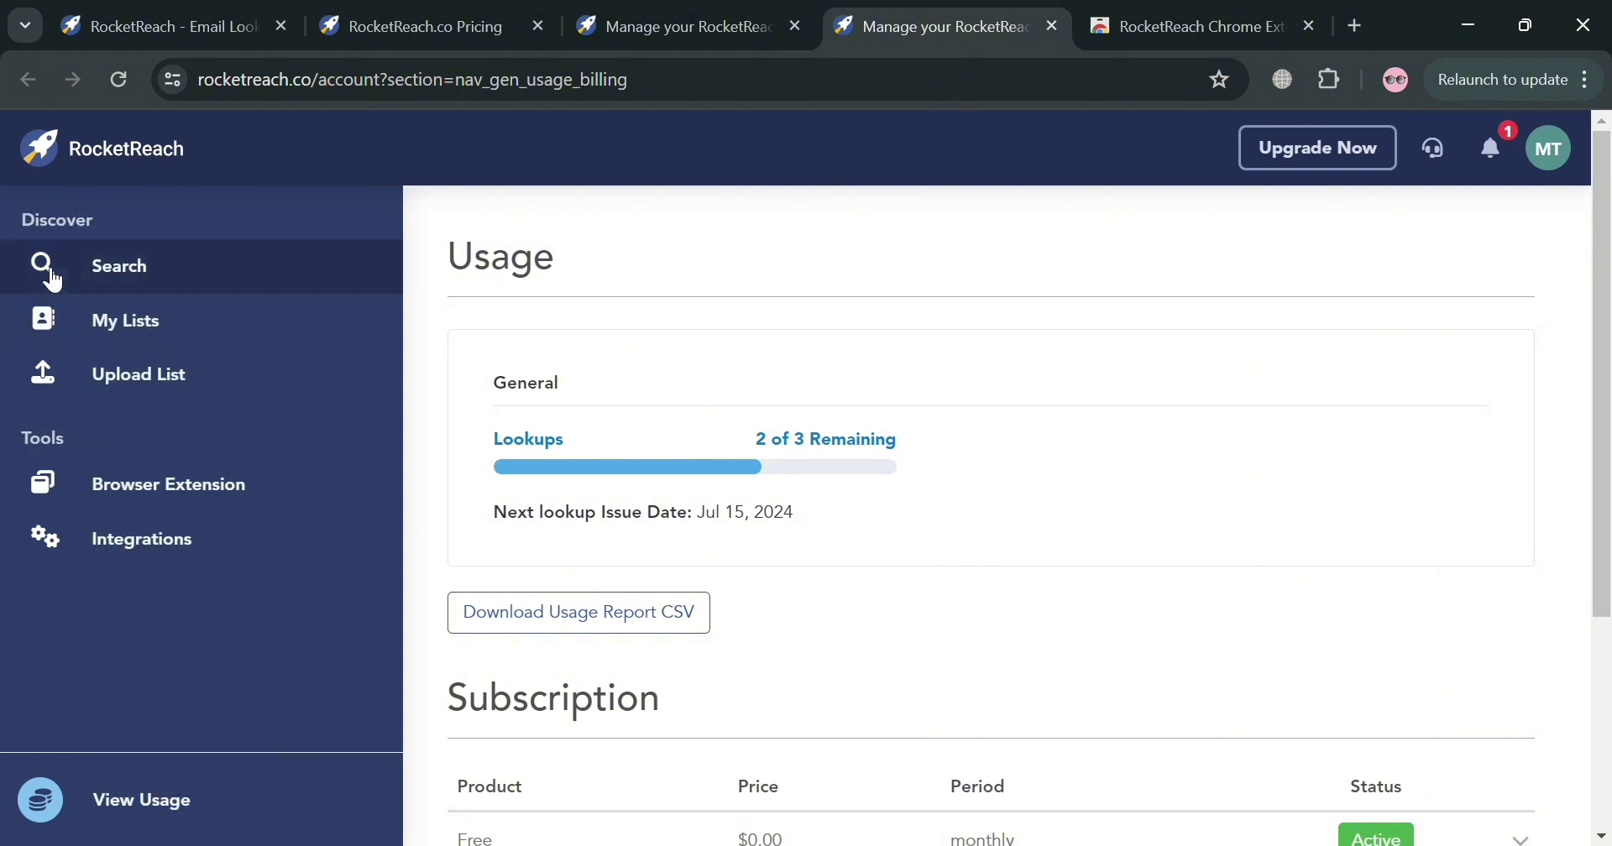
{"action": "left_click", "coordinate": [47, 267]}
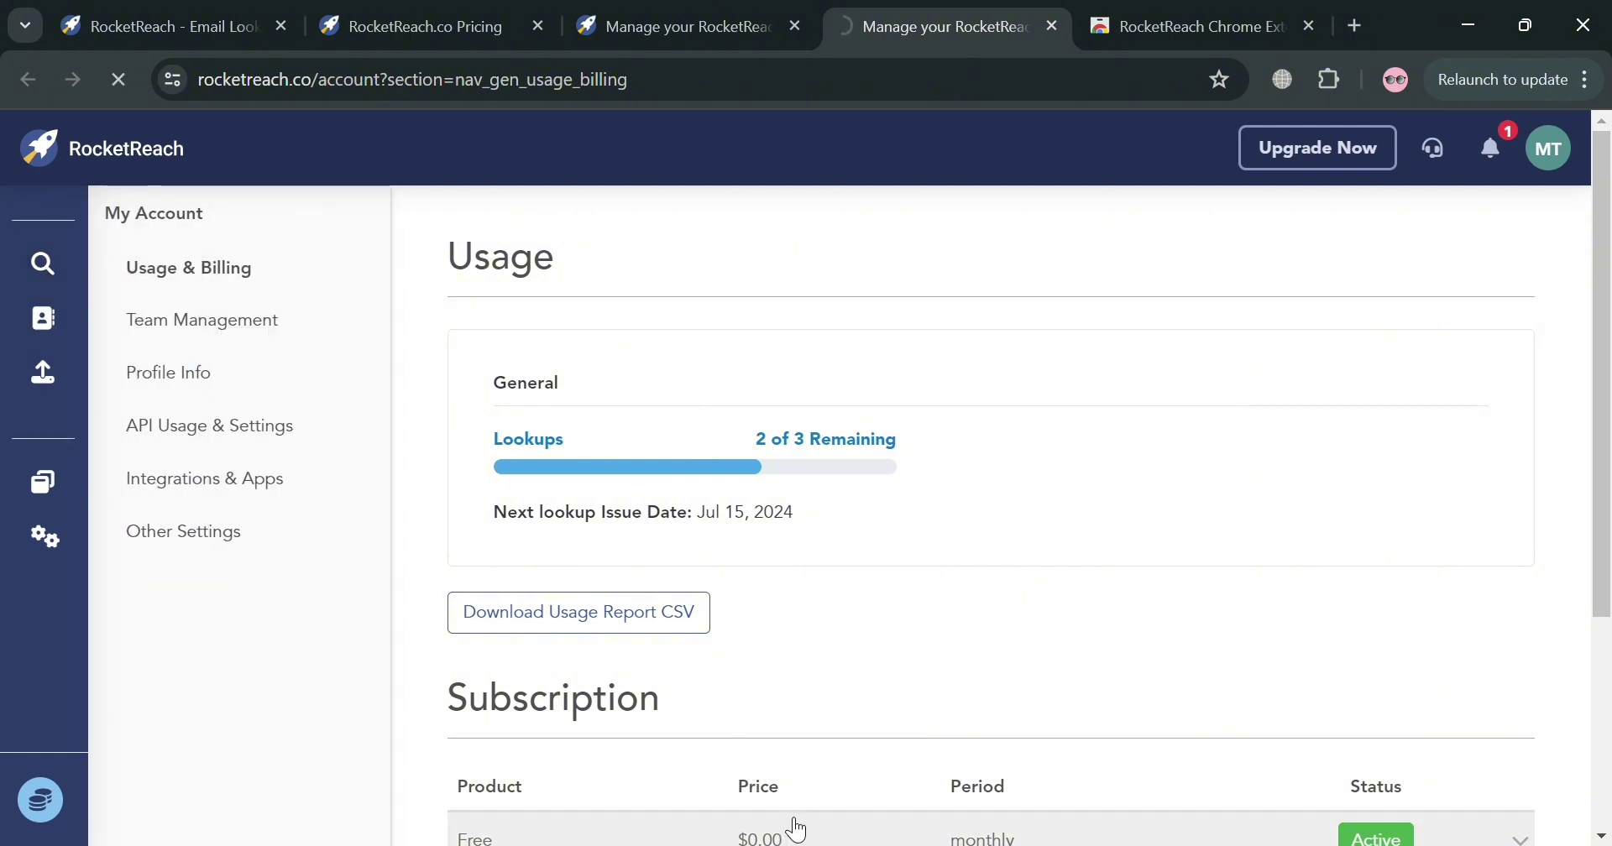